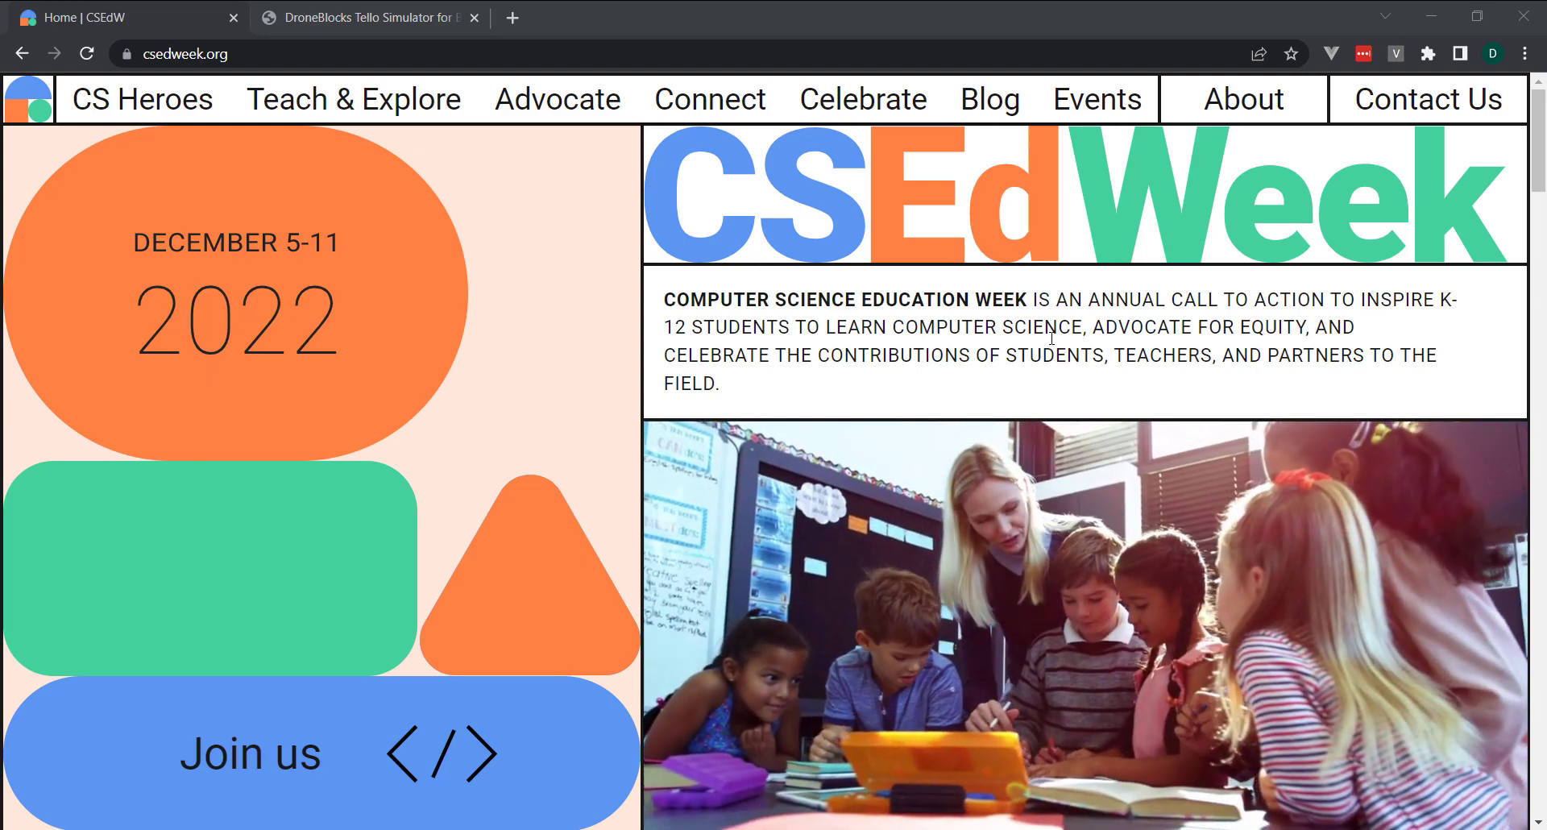
Step: Go to the DroneBlocks Simulator page and scroll down to the Himalayas, Egypt and Builder cards
{"action": "left_click", "coordinate": [417, 20]}
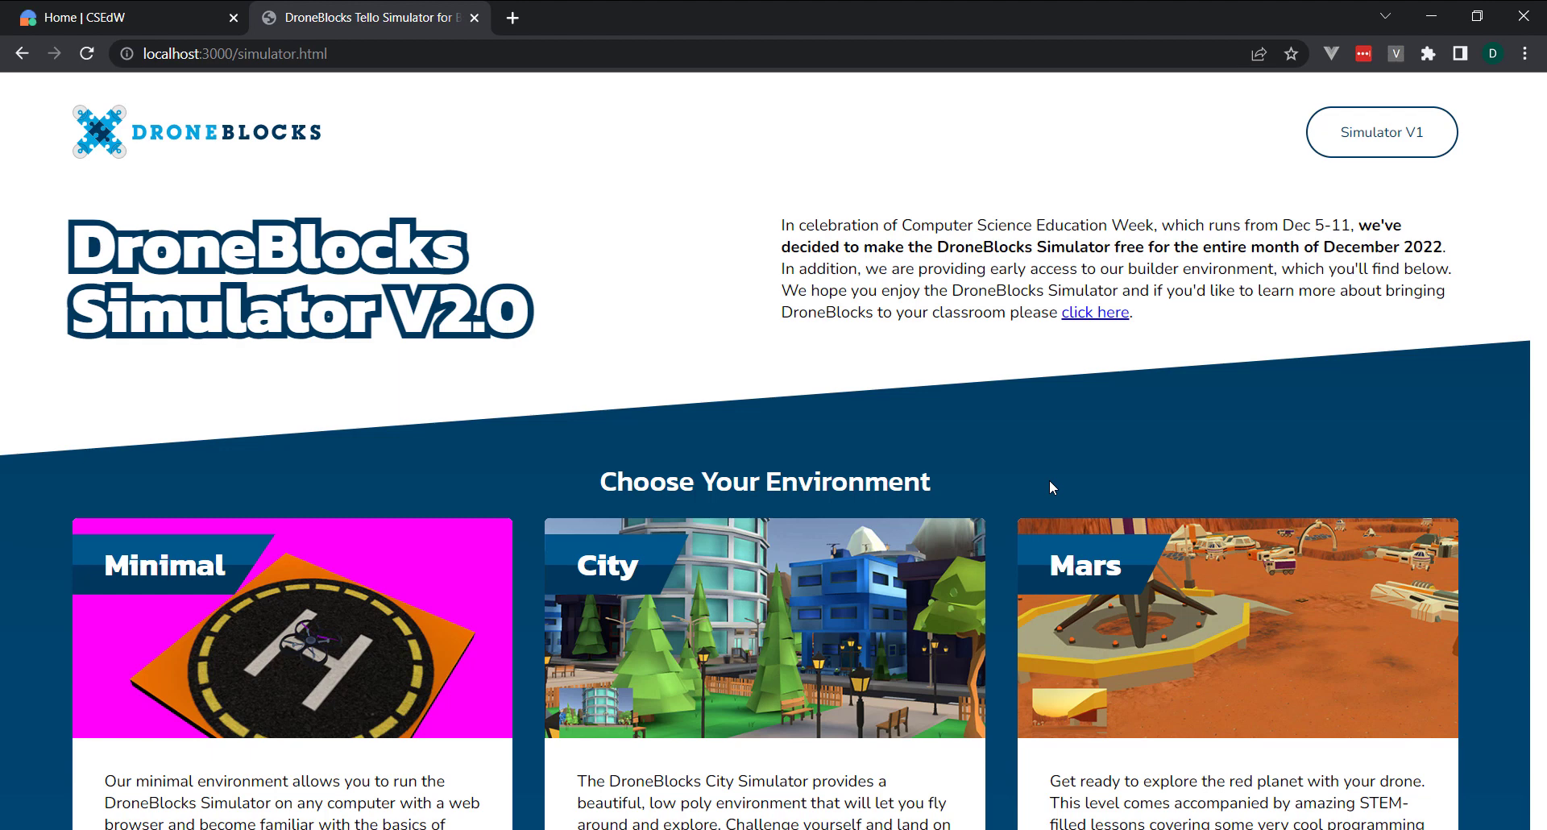
{"action": "scroll", "coordinate": [1086, 337], "scroll_direction": "down", "scroll_amount": 4}
{"action": "scroll", "coordinate": [1087, 336], "scroll_direction": "down", "scroll_amount": 4}
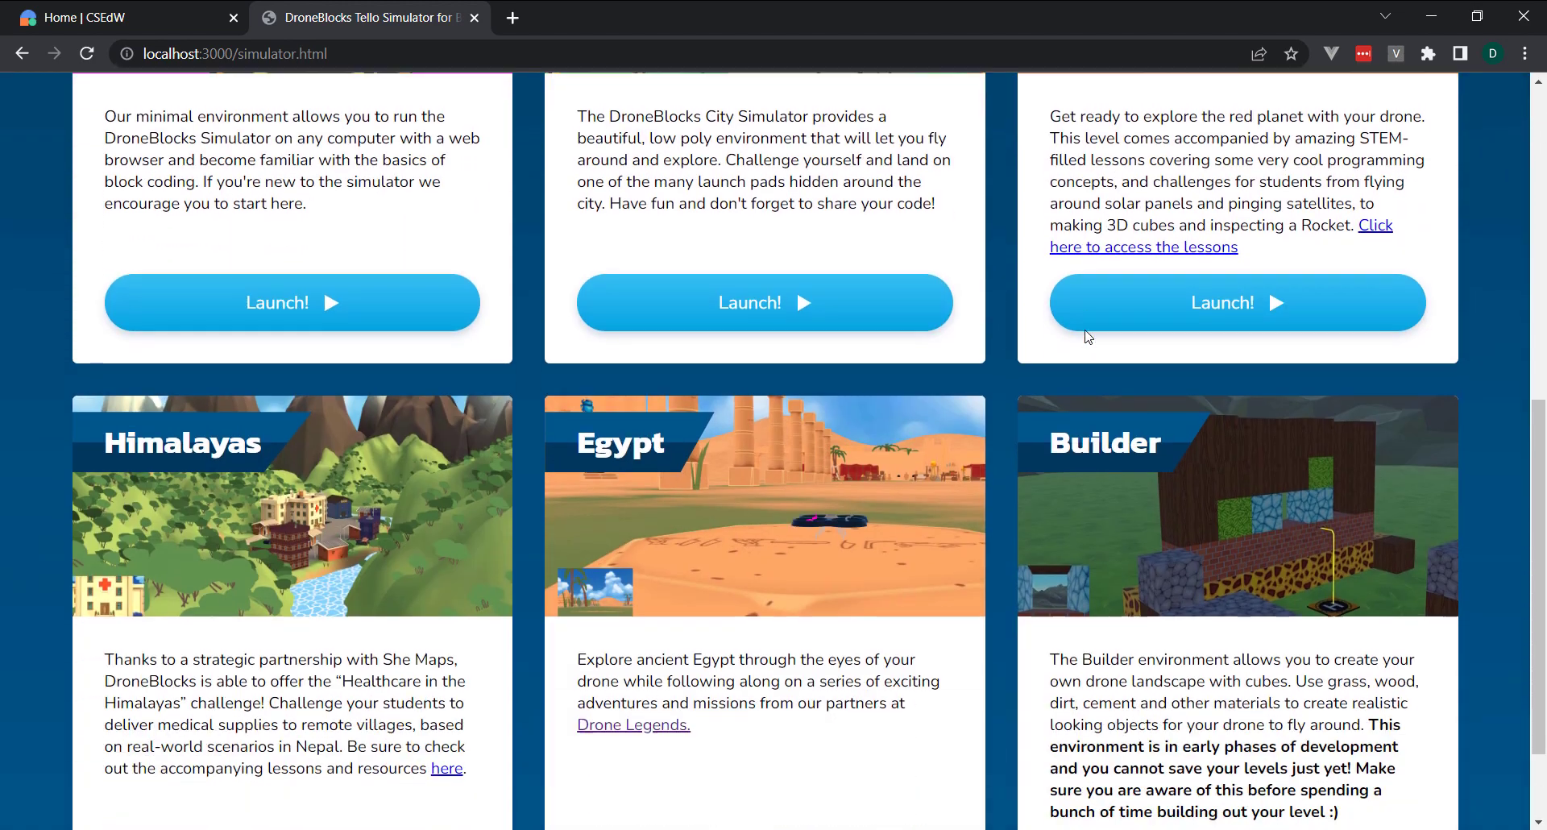
{"action": "scroll", "coordinate": [1181, 426], "scroll_direction": "down", "scroll_amount": 1}
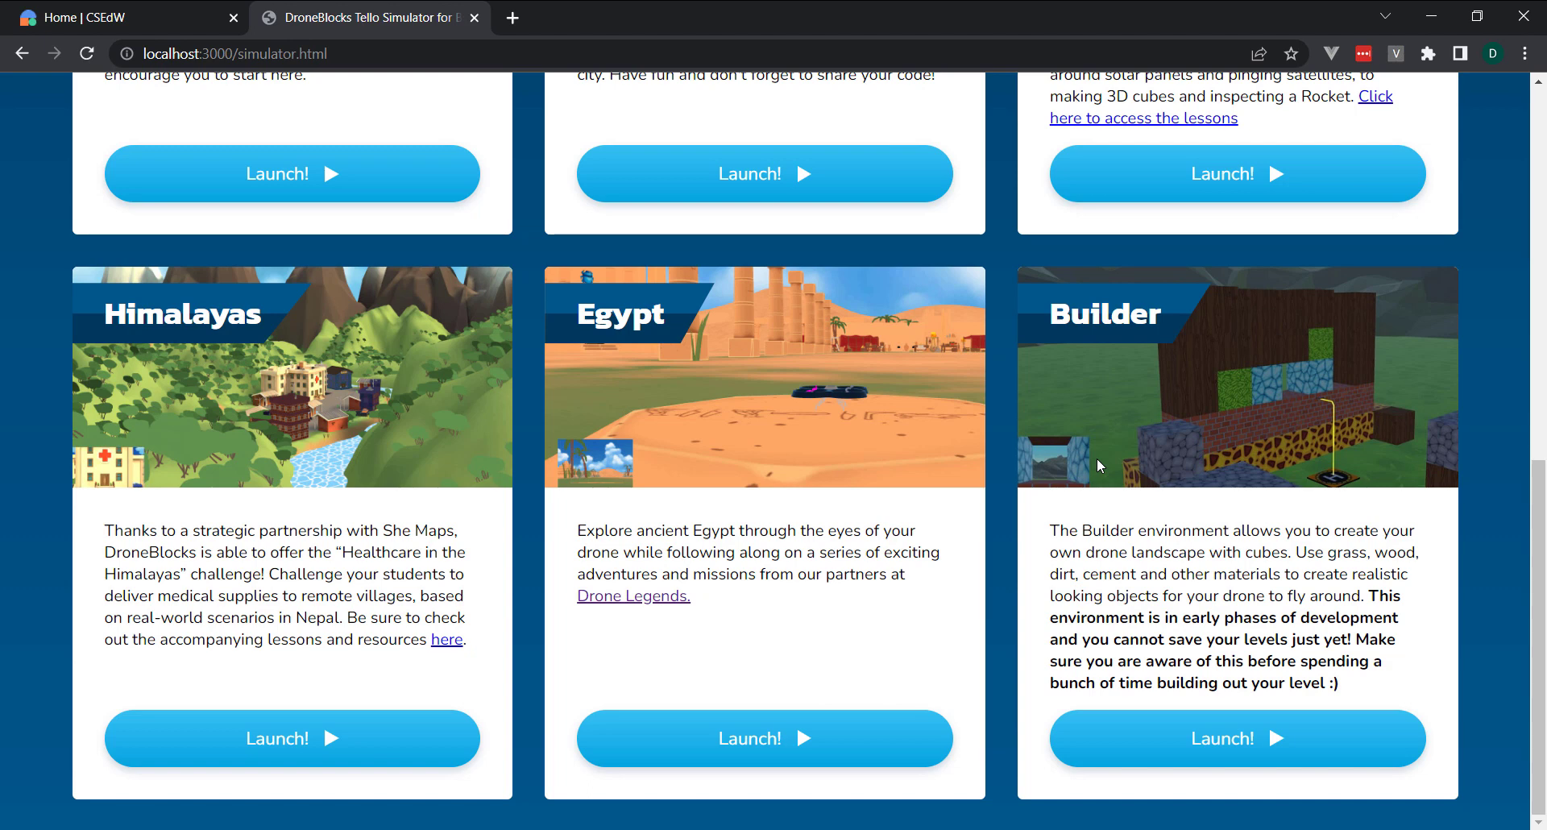
Step: Launch the Builder environment from its card
{"action": "left_click", "coordinate": [1201, 749]}
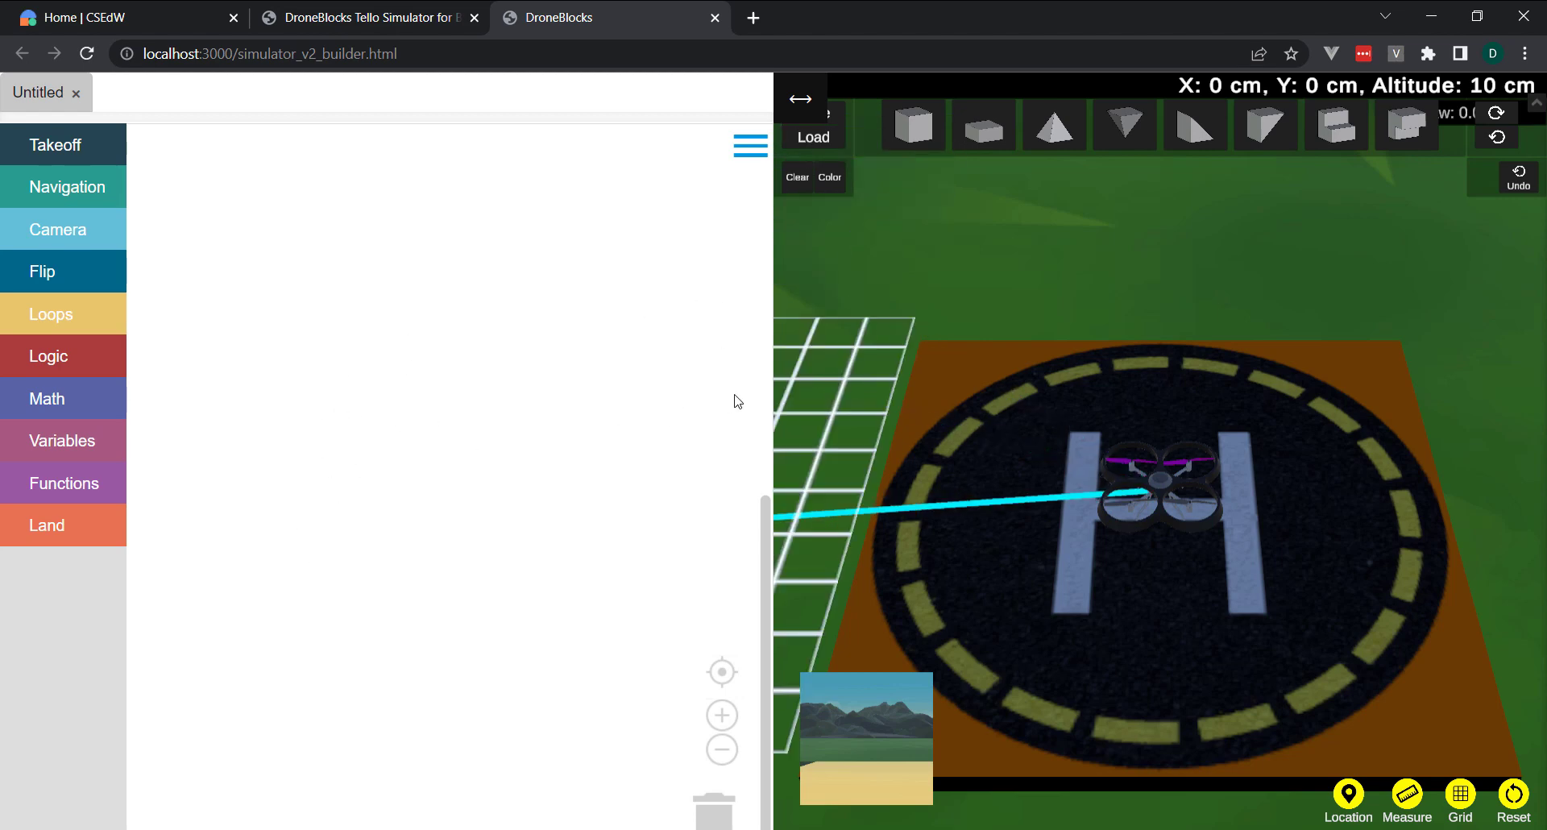
Step: Hide the block editor so the 3D scene fills the window, and pick the cube shape
{"action": "left_click", "coordinate": [780, 108]}
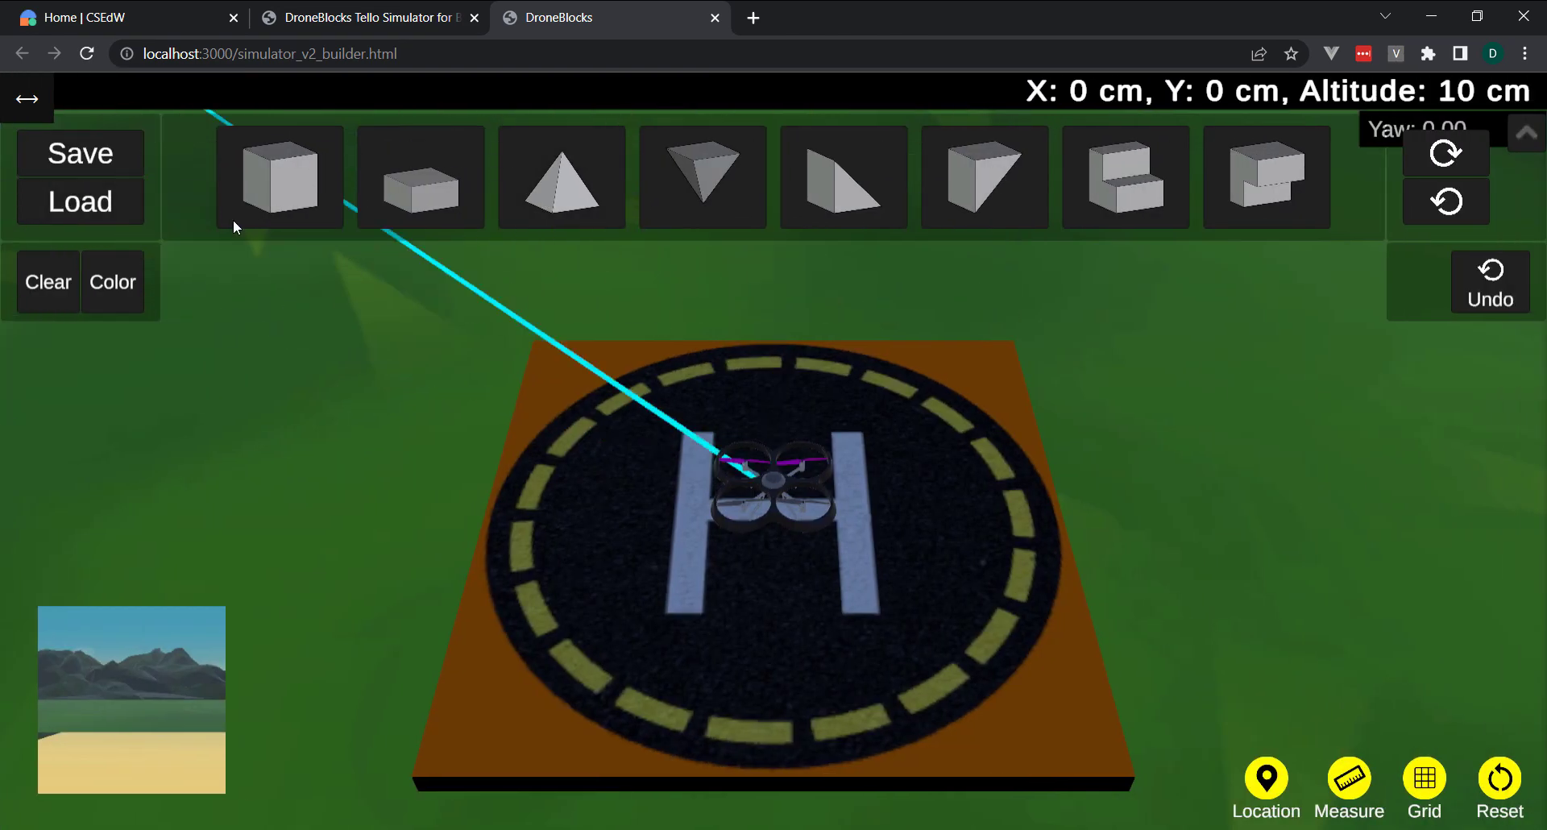
{"action": "scroll", "coordinate": [839, 354], "scroll_direction": "down", "scroll_amount": 5}
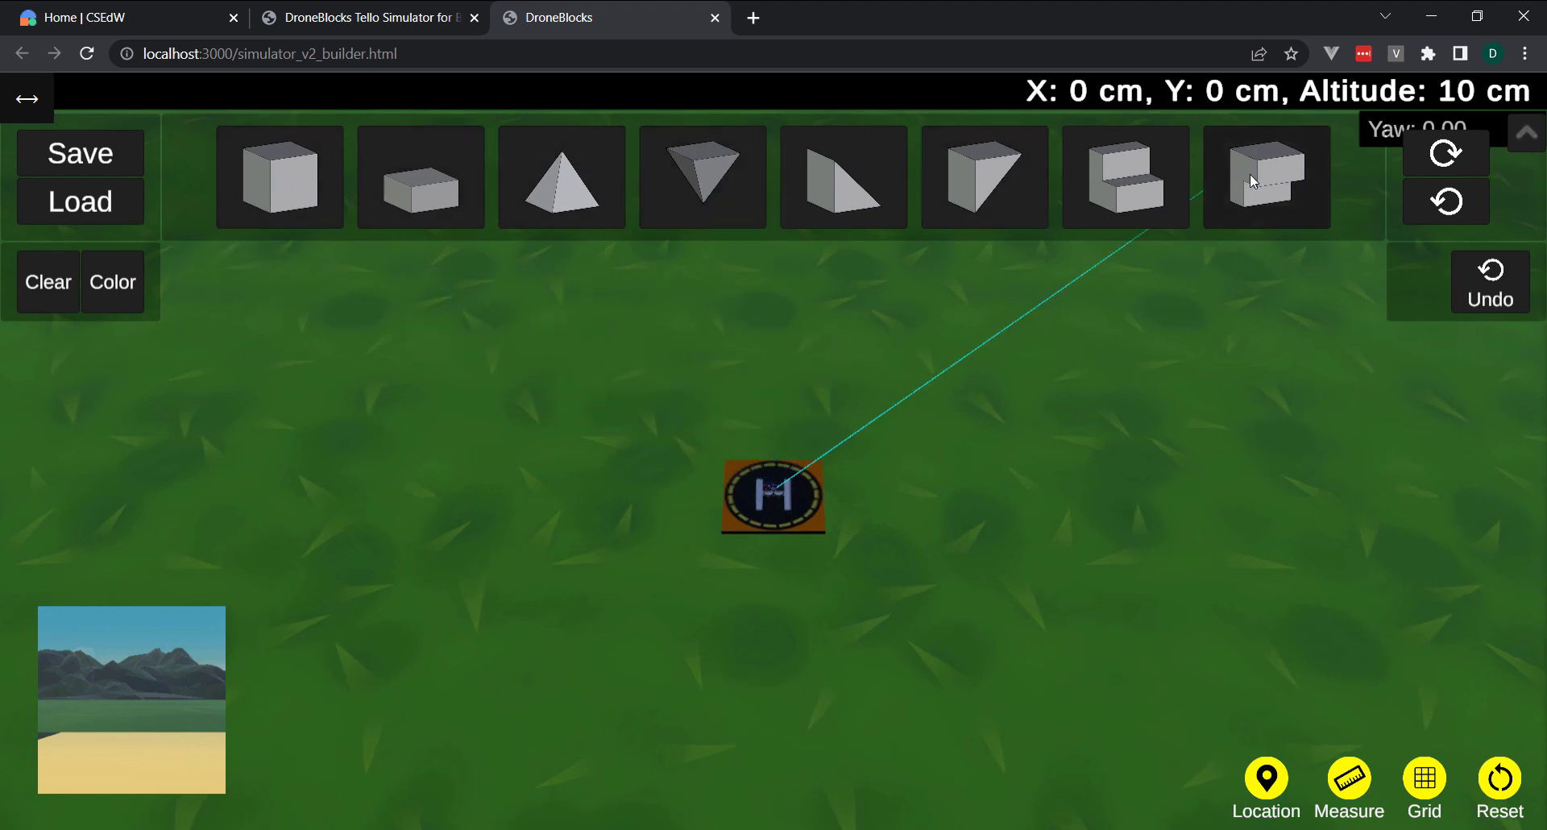
{"action": "left_click", "coordinate": [283, 182]}
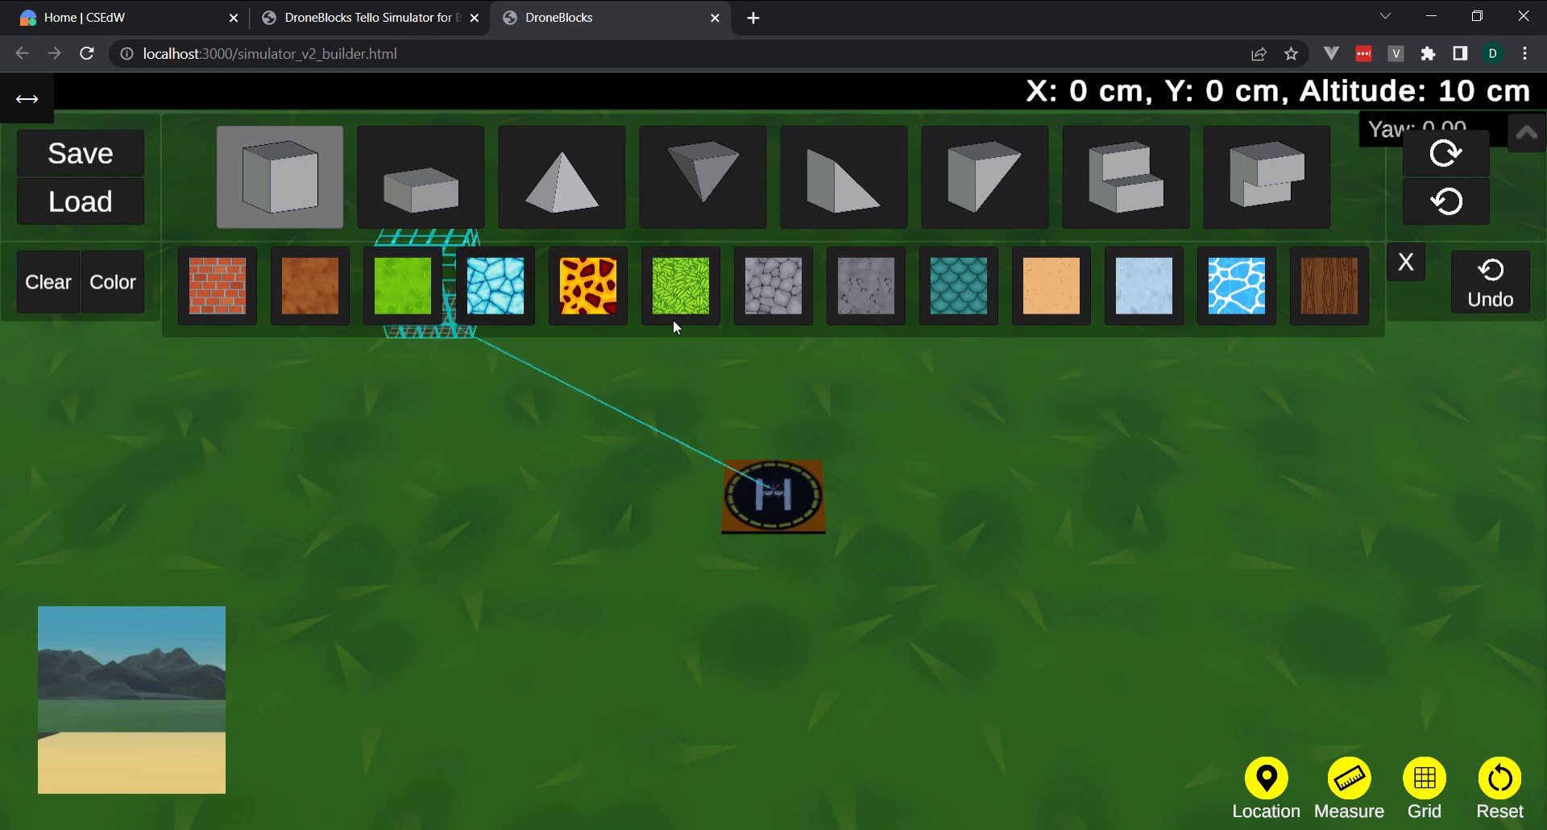
{"action": "scroll", "coordinate": [830, 364], "scroll_direction": "up", "scroll_amount": 3}
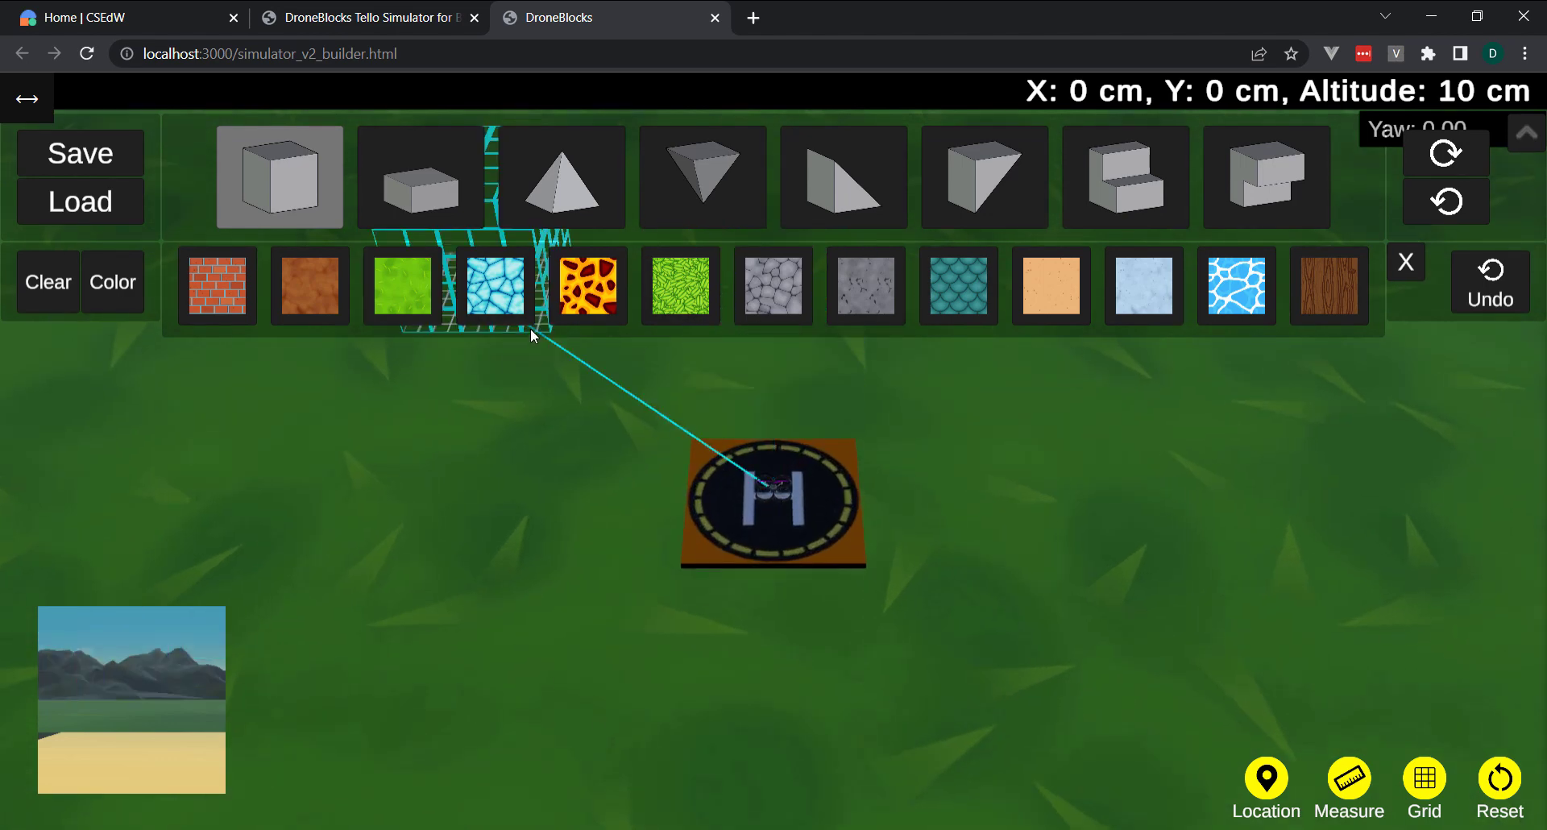
Step: Choose the brick texture and place the first brick cubes left of the helipad
{"action": "left_click", "coordinate": [229, 289]}
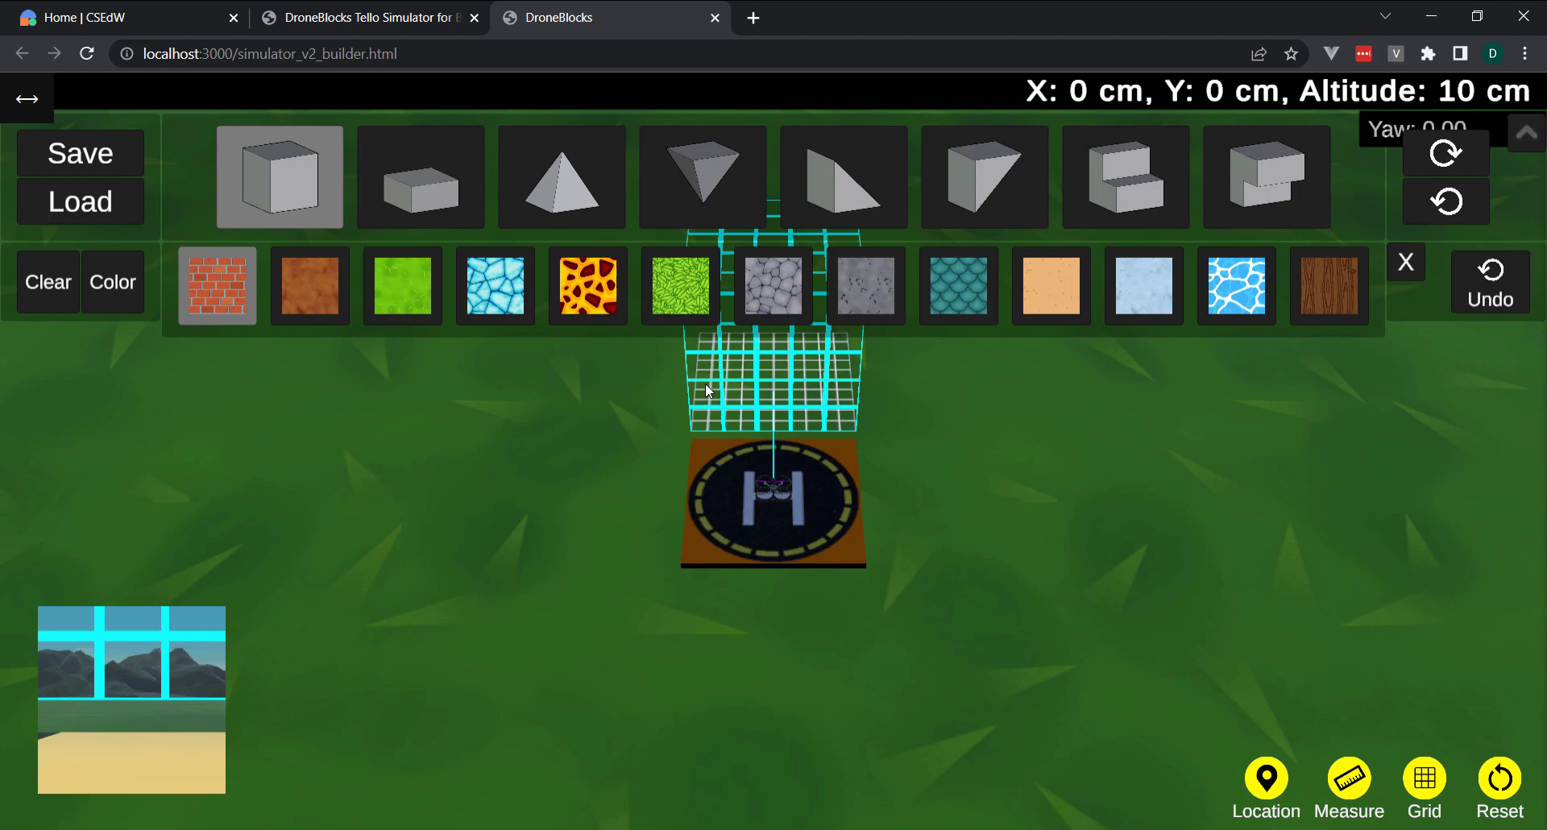
{"action": "left_click_drag", "start_coordinate": [916, 452], "coordinate": [954, 436]}
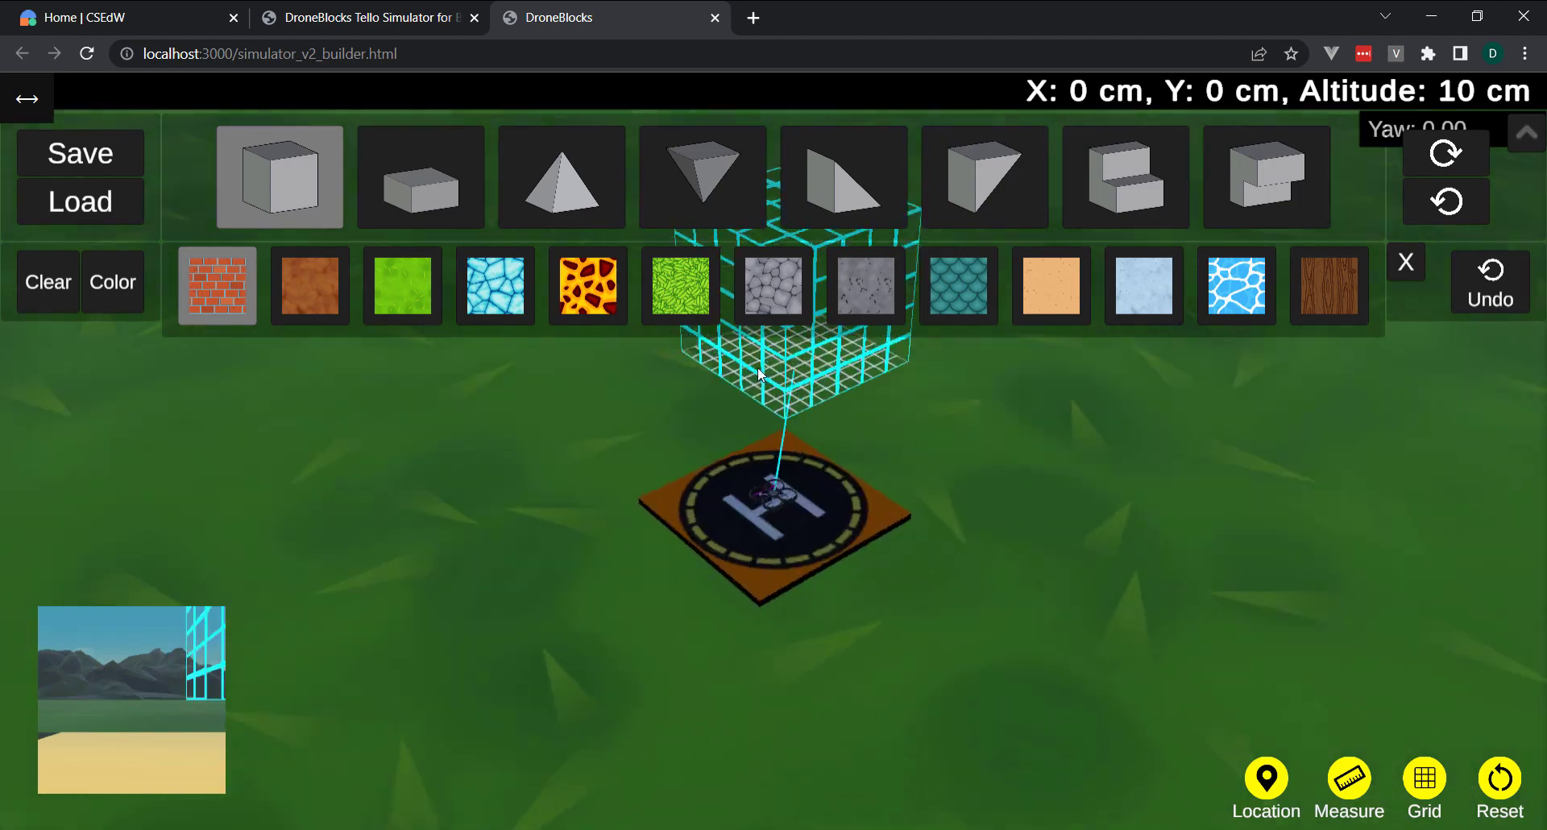
{"action": "scroll", "coordinate": [954, 436], "scroll_direction": "down", "scroll_amount": 5}
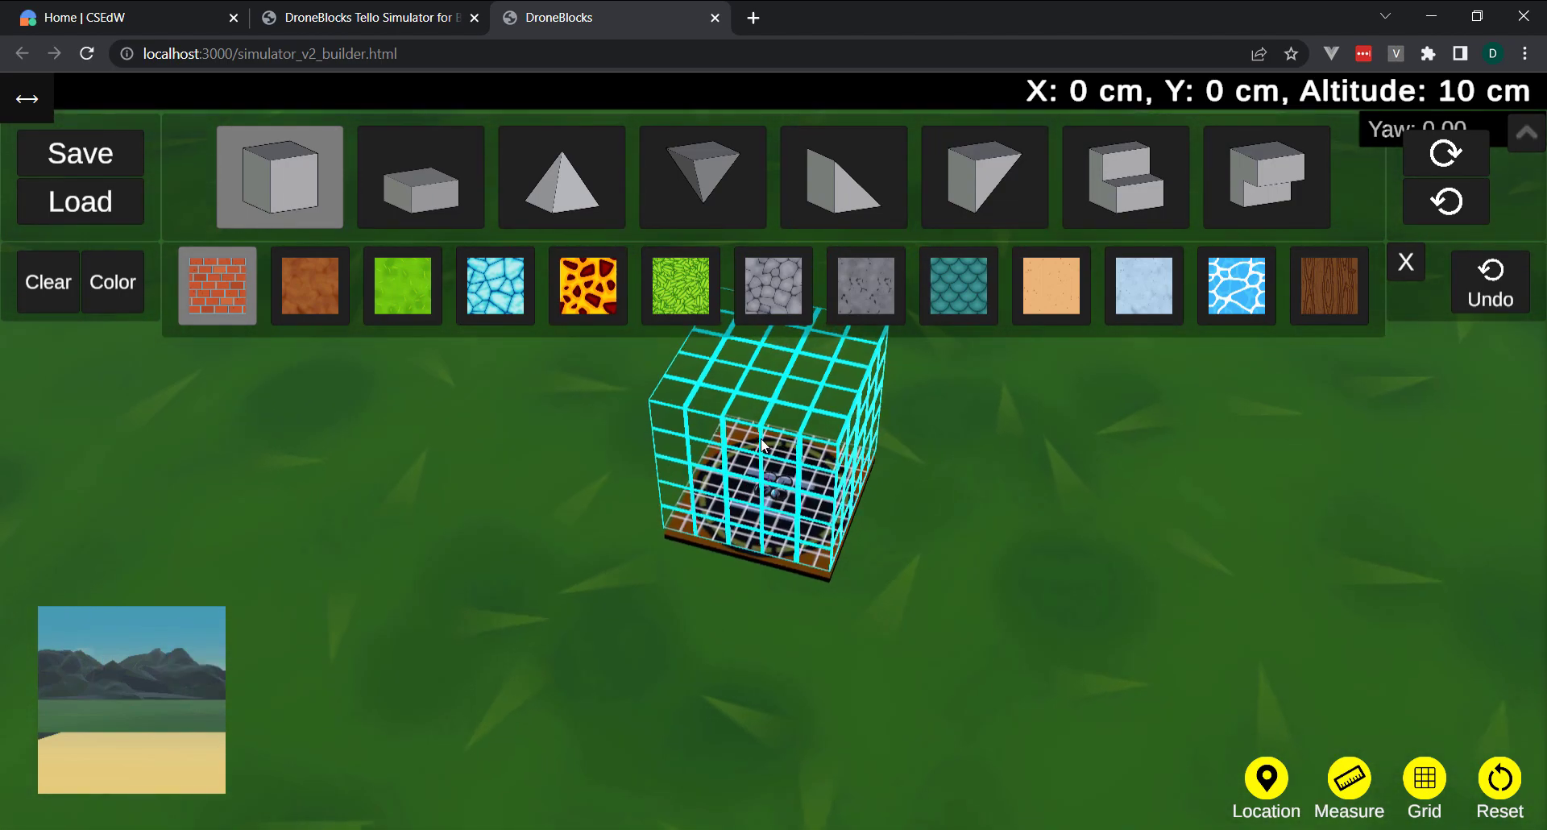
{"action": "scroll", "coordinate": [755, 442], "scroll_direction": "up", "scroll_amount": 3}
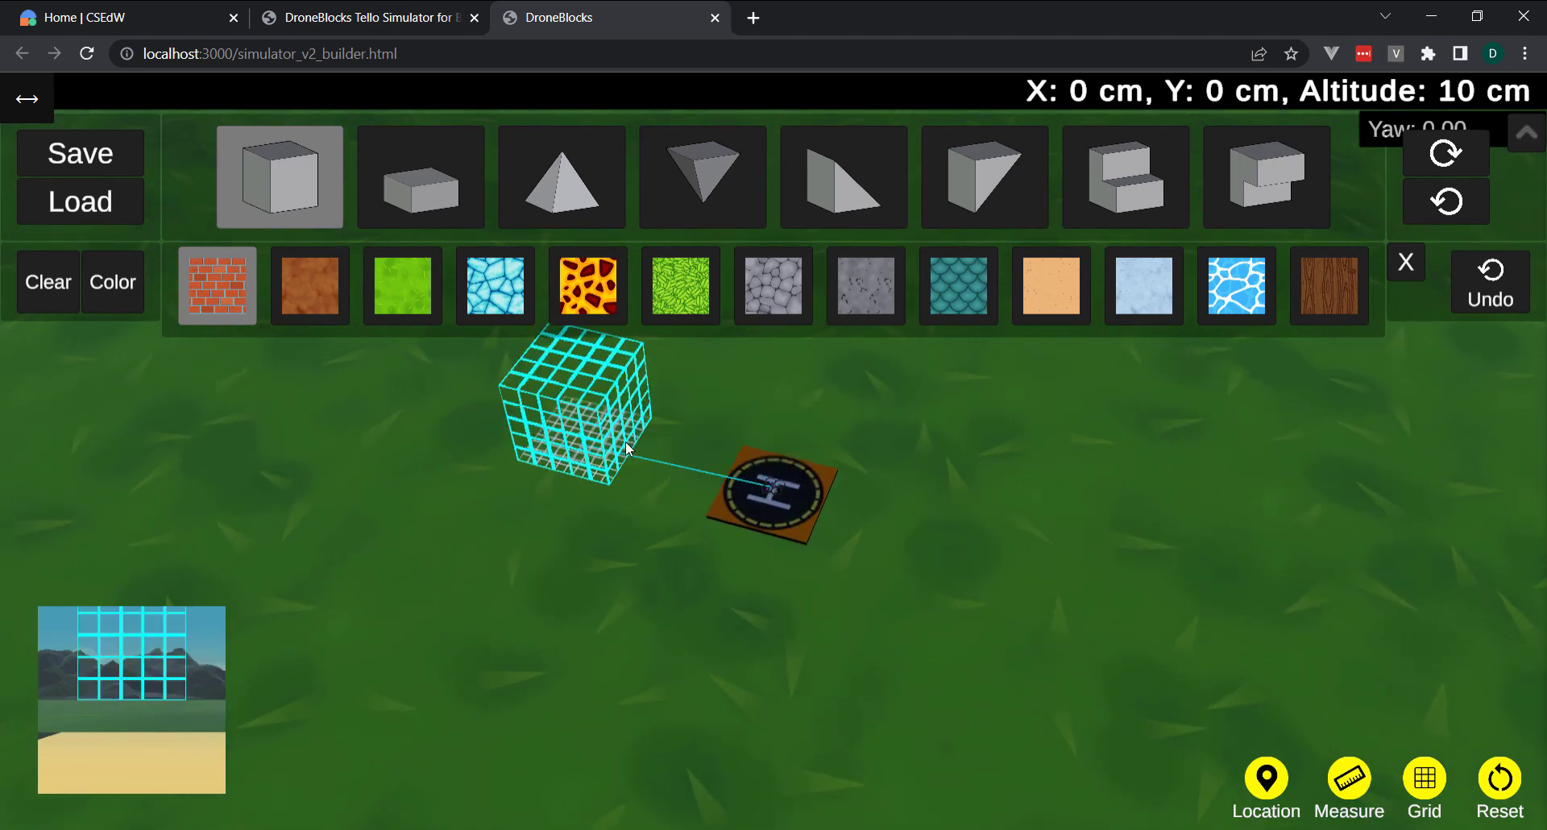
{"action": "left_click", "coordinate": [607, 440]}
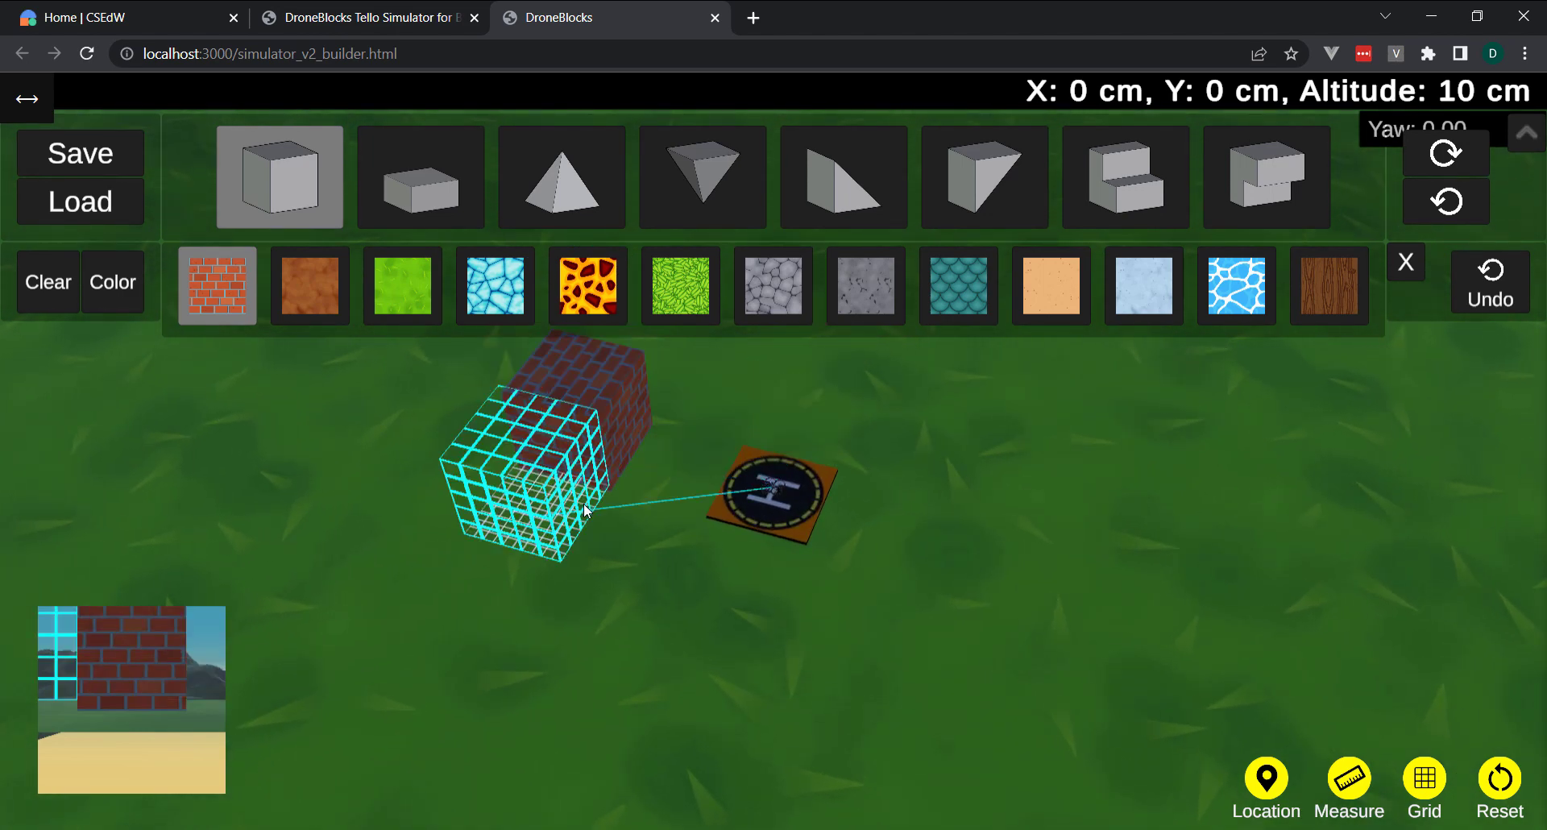
{"action": "left_click", "coordinate": [568, 552]}
{"action": "left_click", "coordinate": [527, 601]}
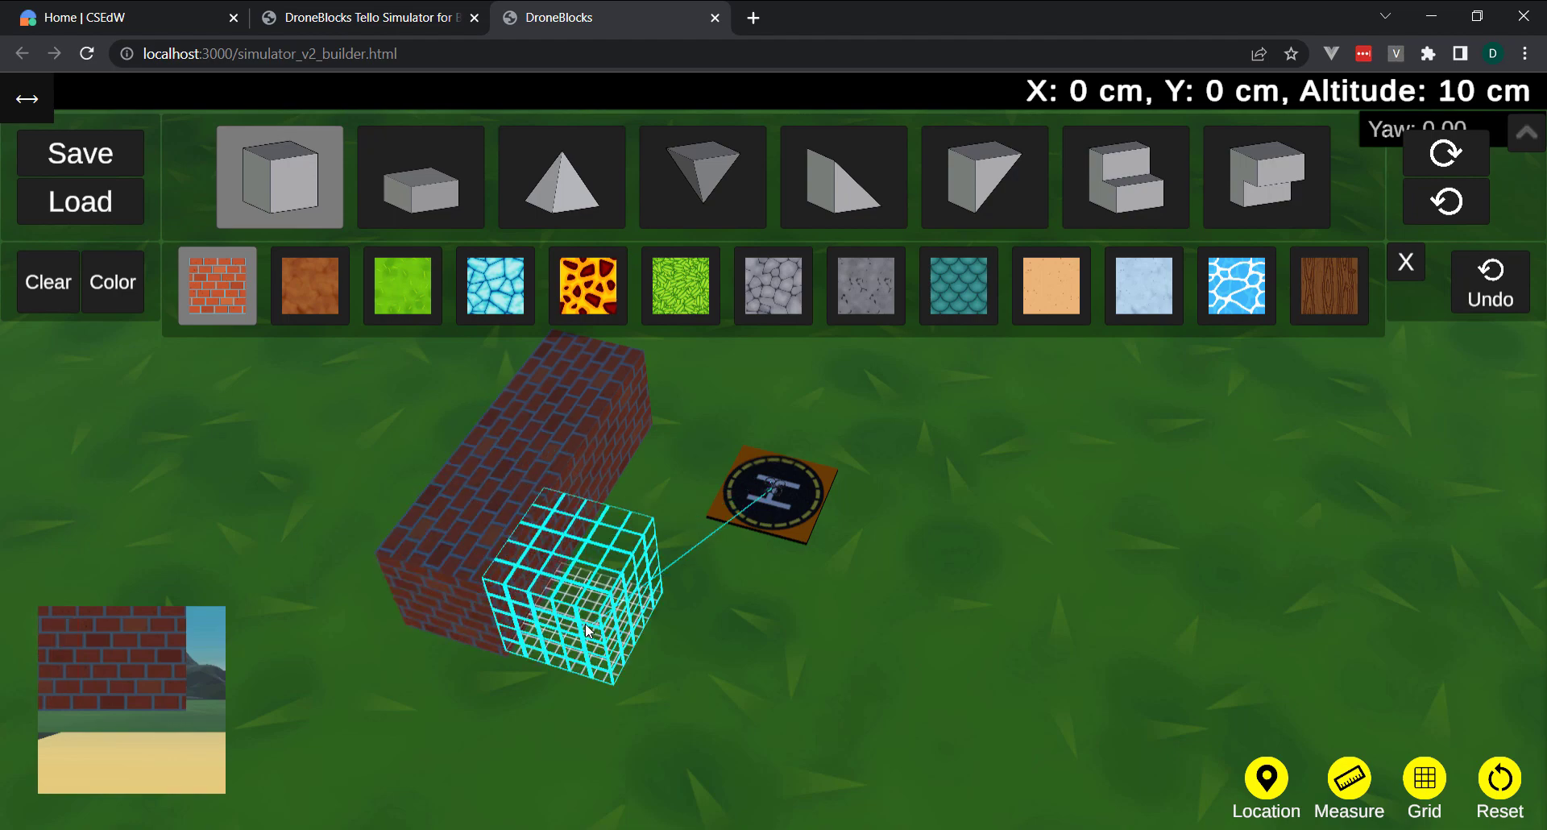
Step: Extend the brick wall along the lower side, plus one separate brick block at lower right
{"action": "left_click_drag", "start_coordinate": [586, 632], "coordinate": [702, 619]}
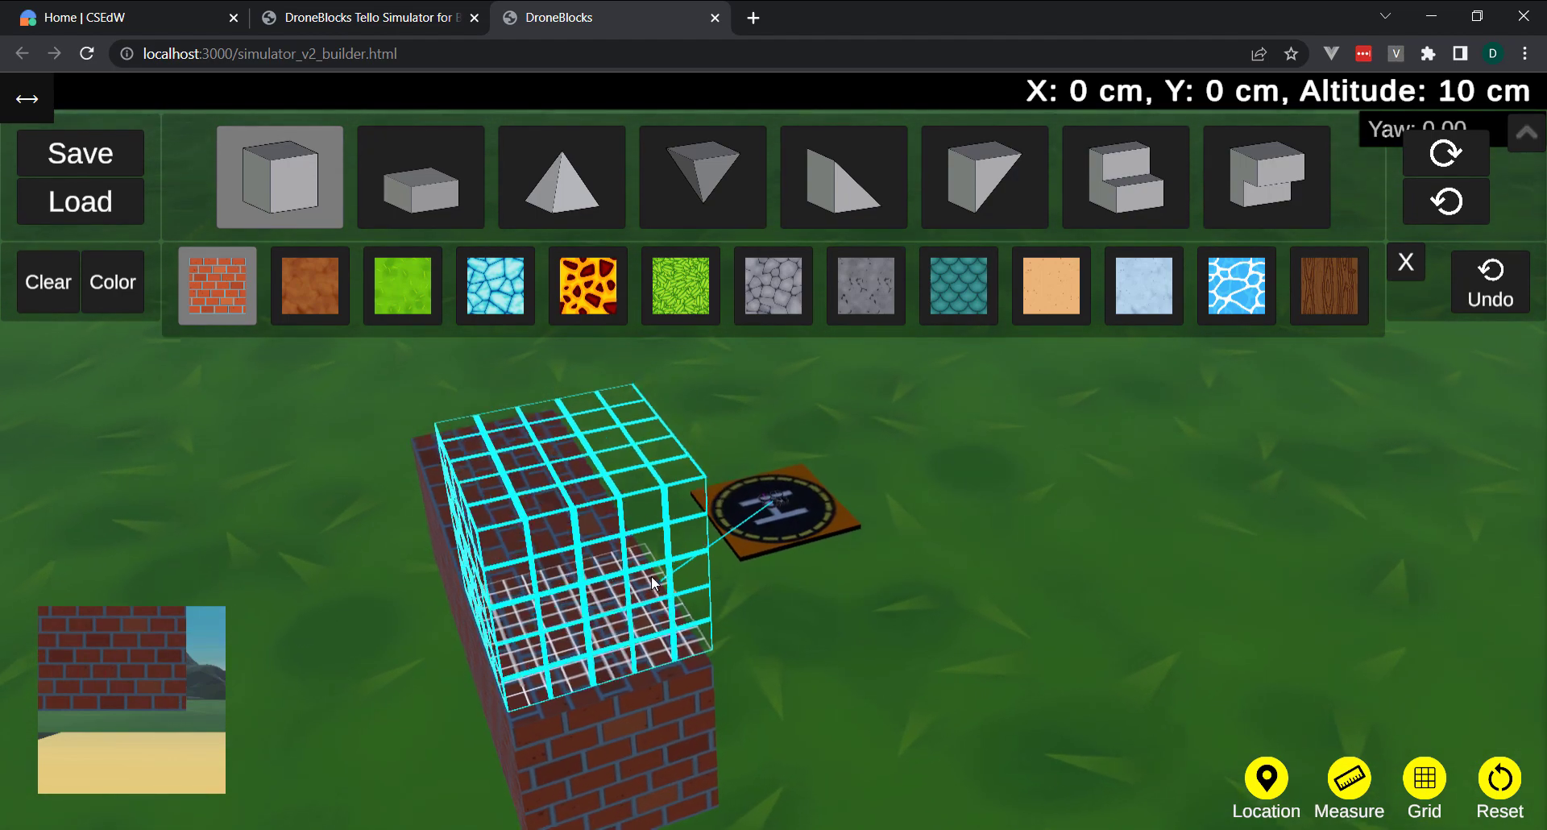
{"action": "left_click", "coordinate": [720, 674]}
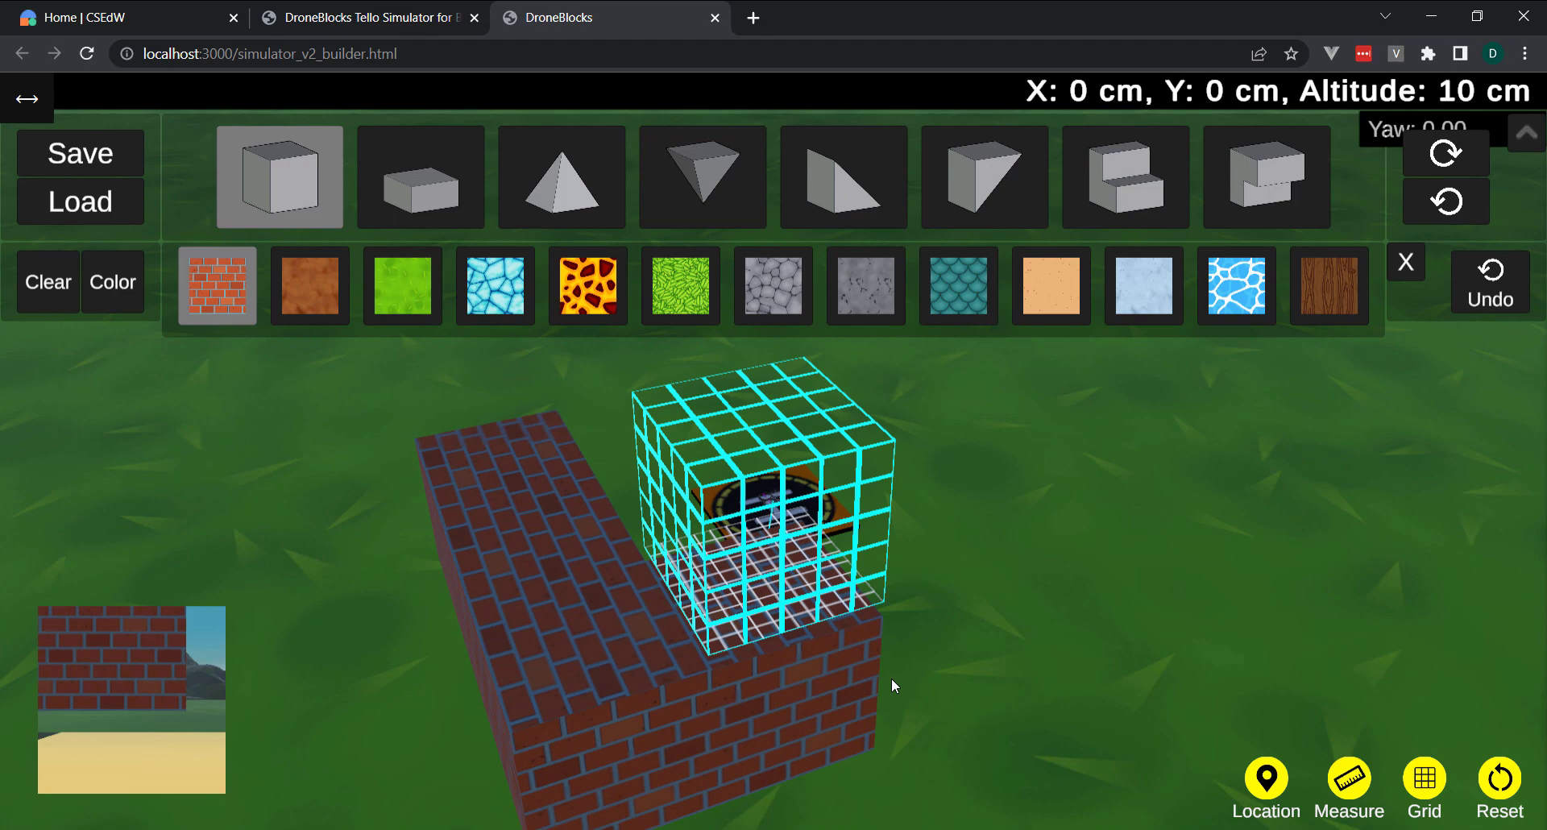
{"action": "left_click", "coordinate": [930, 684]}
{"action": "left_click_drag", "start_coordinate": [1101, 645], "coordinate": [953, 687]}
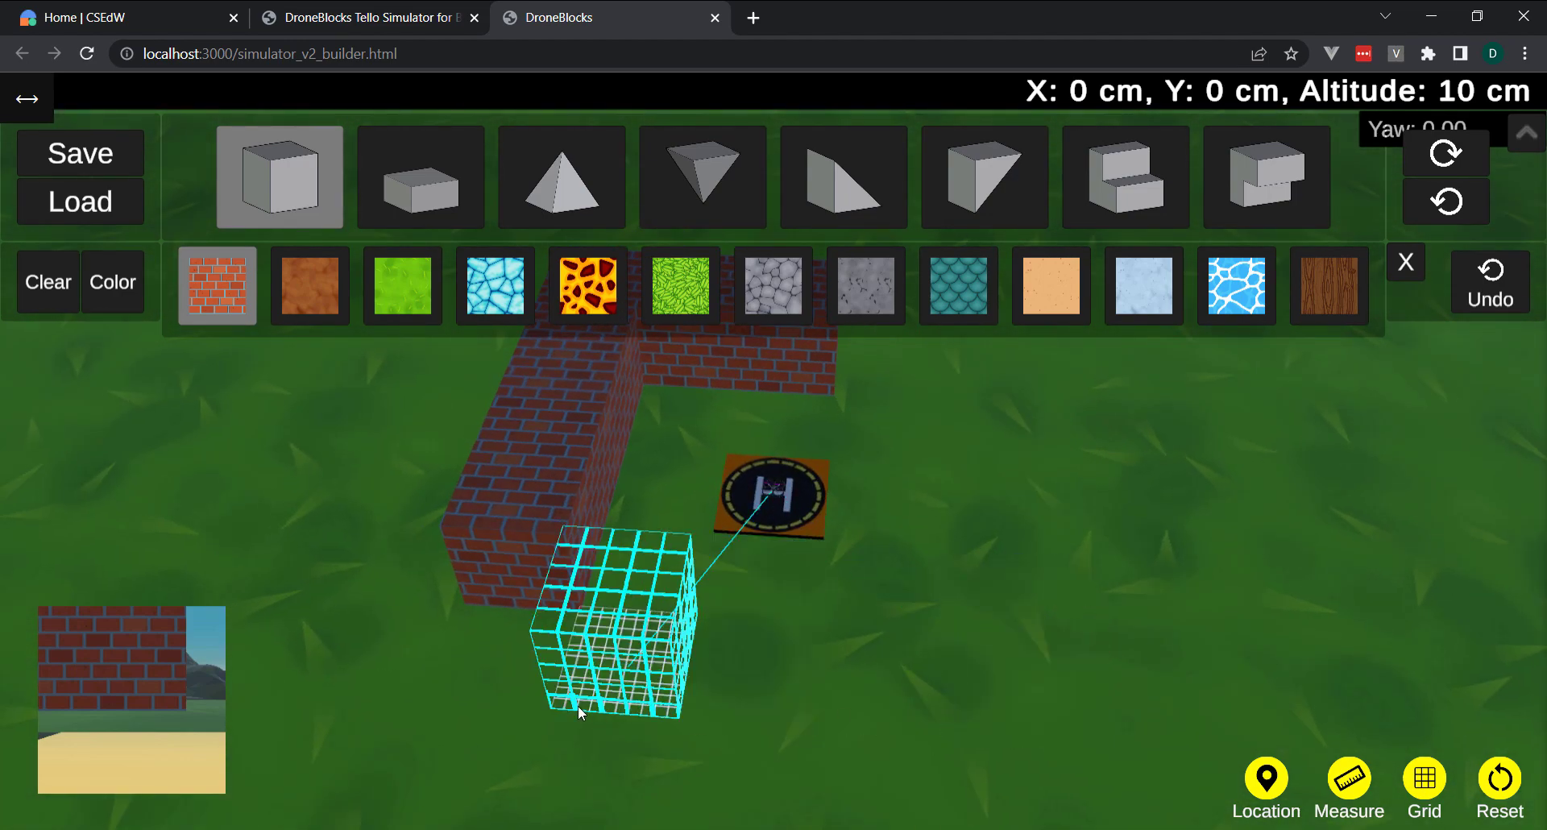
{"action": "left_click", "coordinate": [523, 698]}
{"action": "left_click", "coordinate": [612, 693]}
{"action": "left_click", "coordinate": [765, 703]}
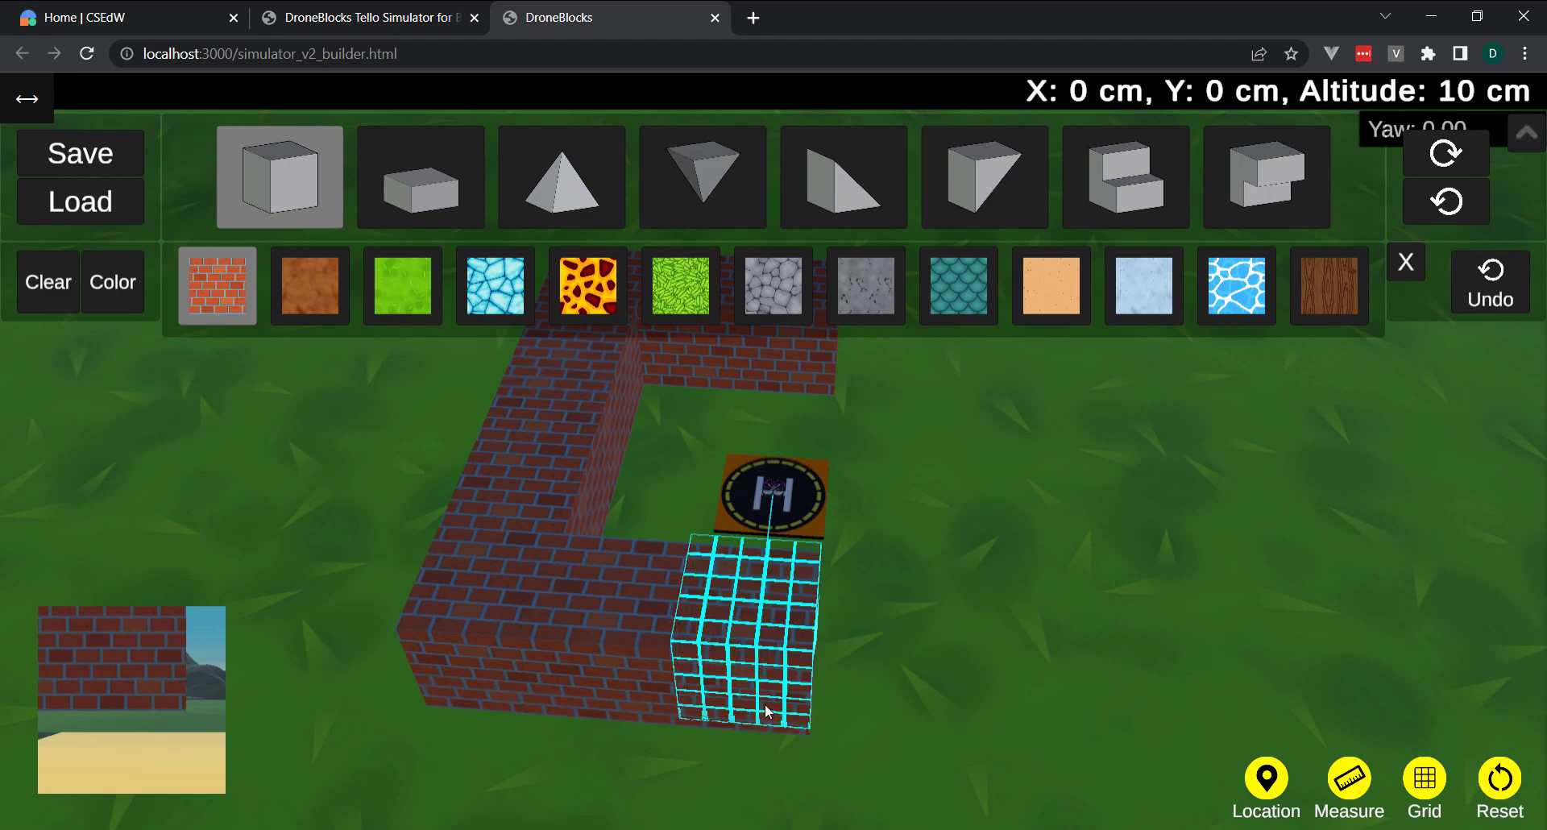
{"action": "scroll", "coordinate": [814, 737], "scroll_direction": "down", "scroll_amount": 5}
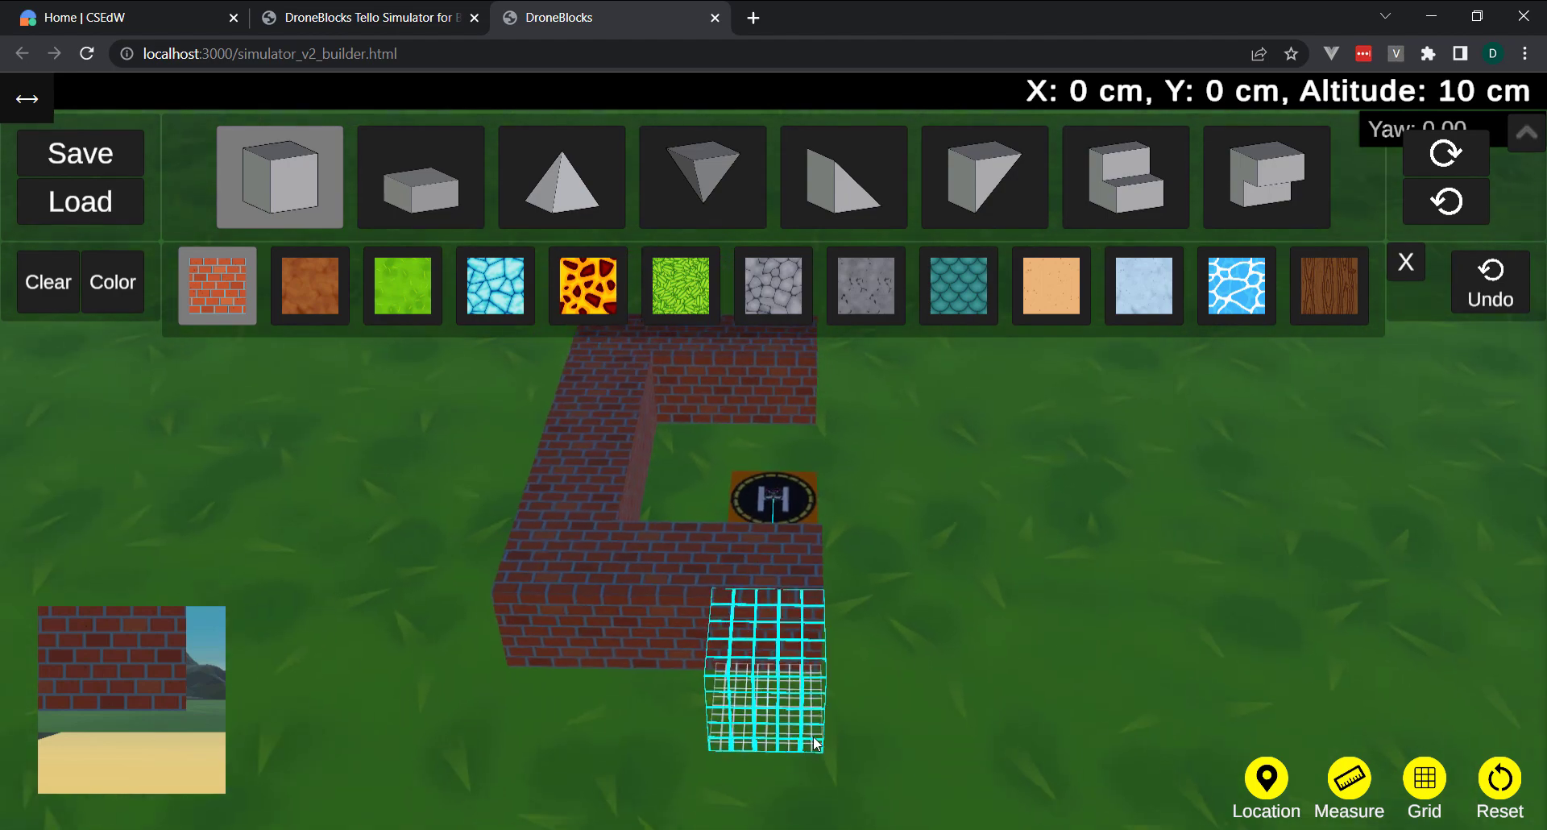
{"action": "left_click", "coordinate": [1036, 734]}
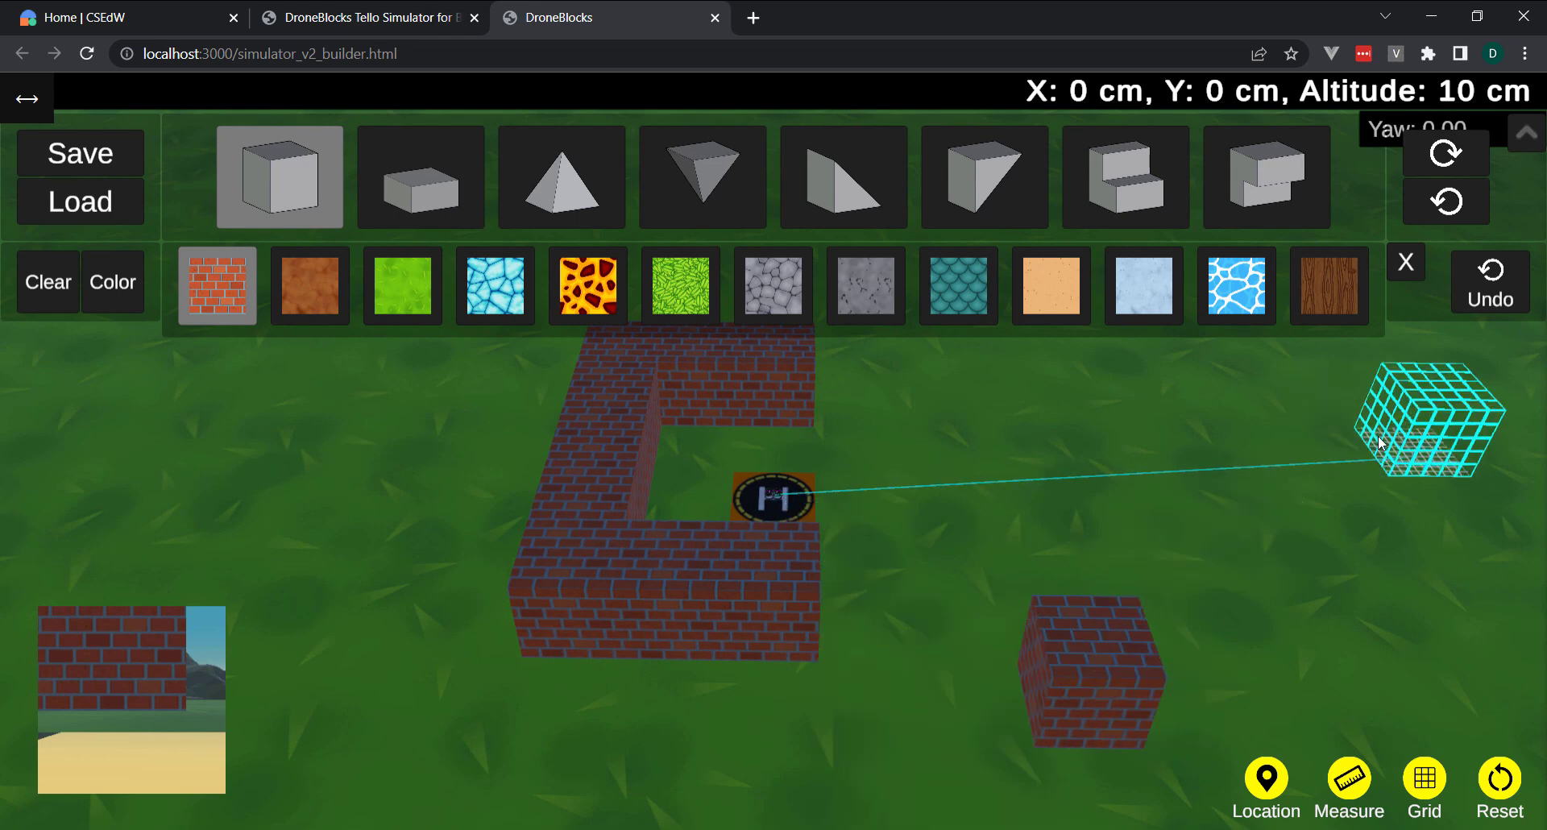
Step: Erase the lone lower-right brick cube and add bricks beside the wall's right end
{"action": "left_click", "coordinate": [40, 288]}
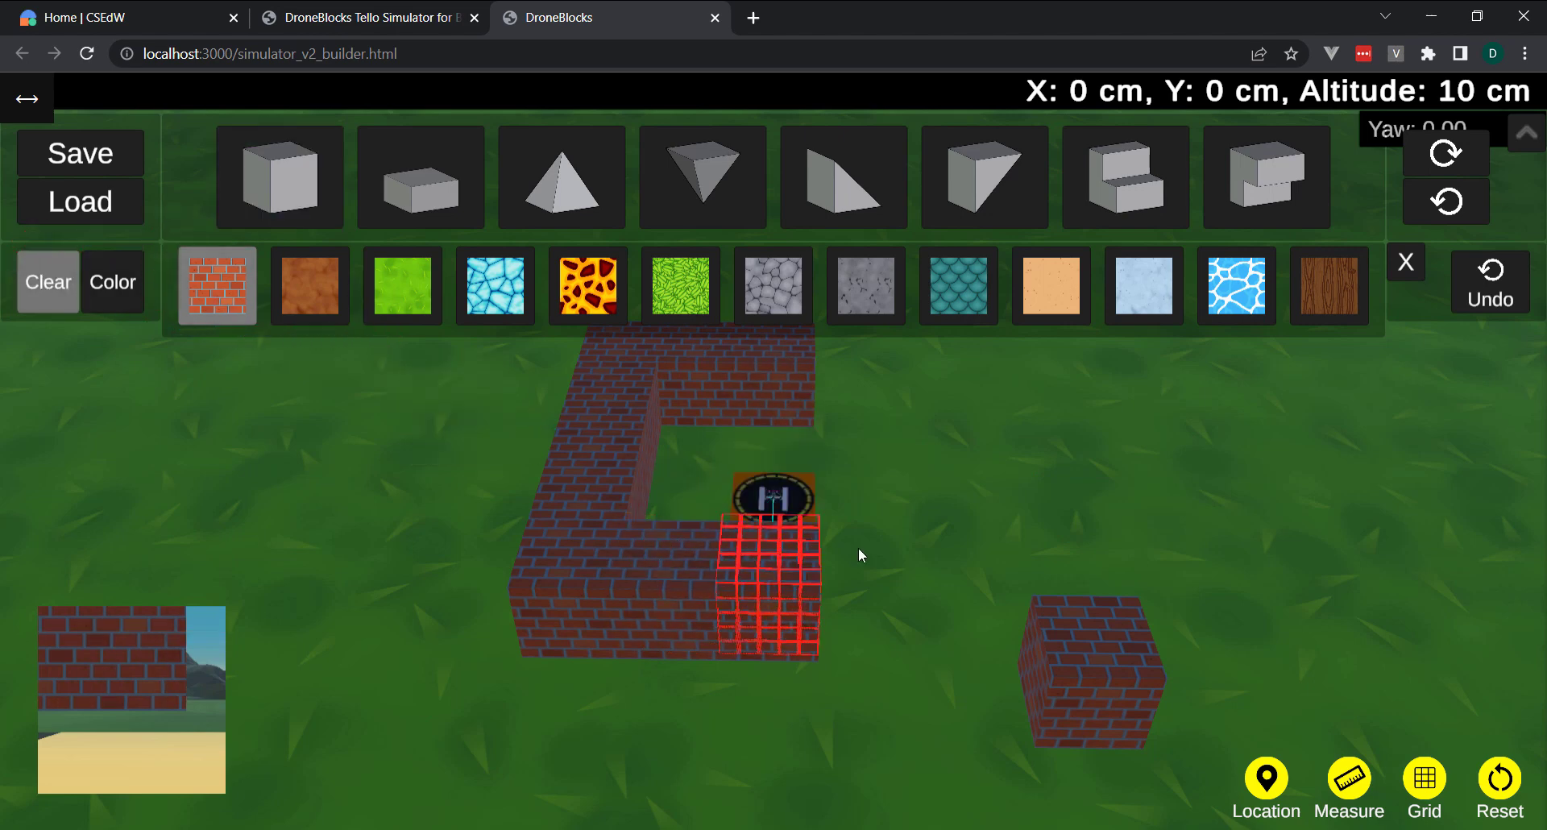
{"action": "left_click", "coordinate": [1093, 633]}
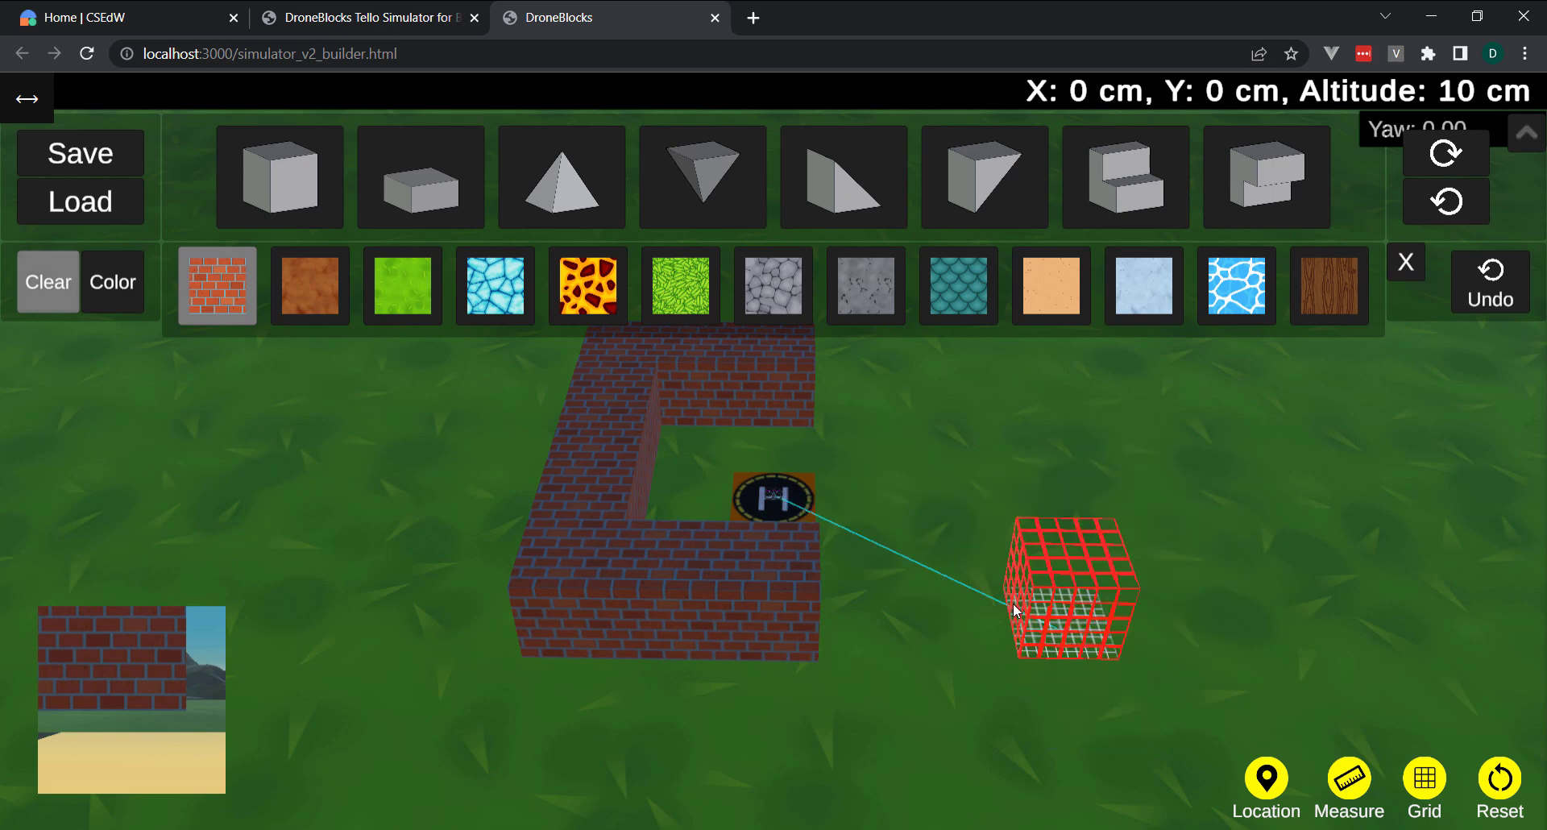
{"action": "left_click", "coordinate": [277, 201]}
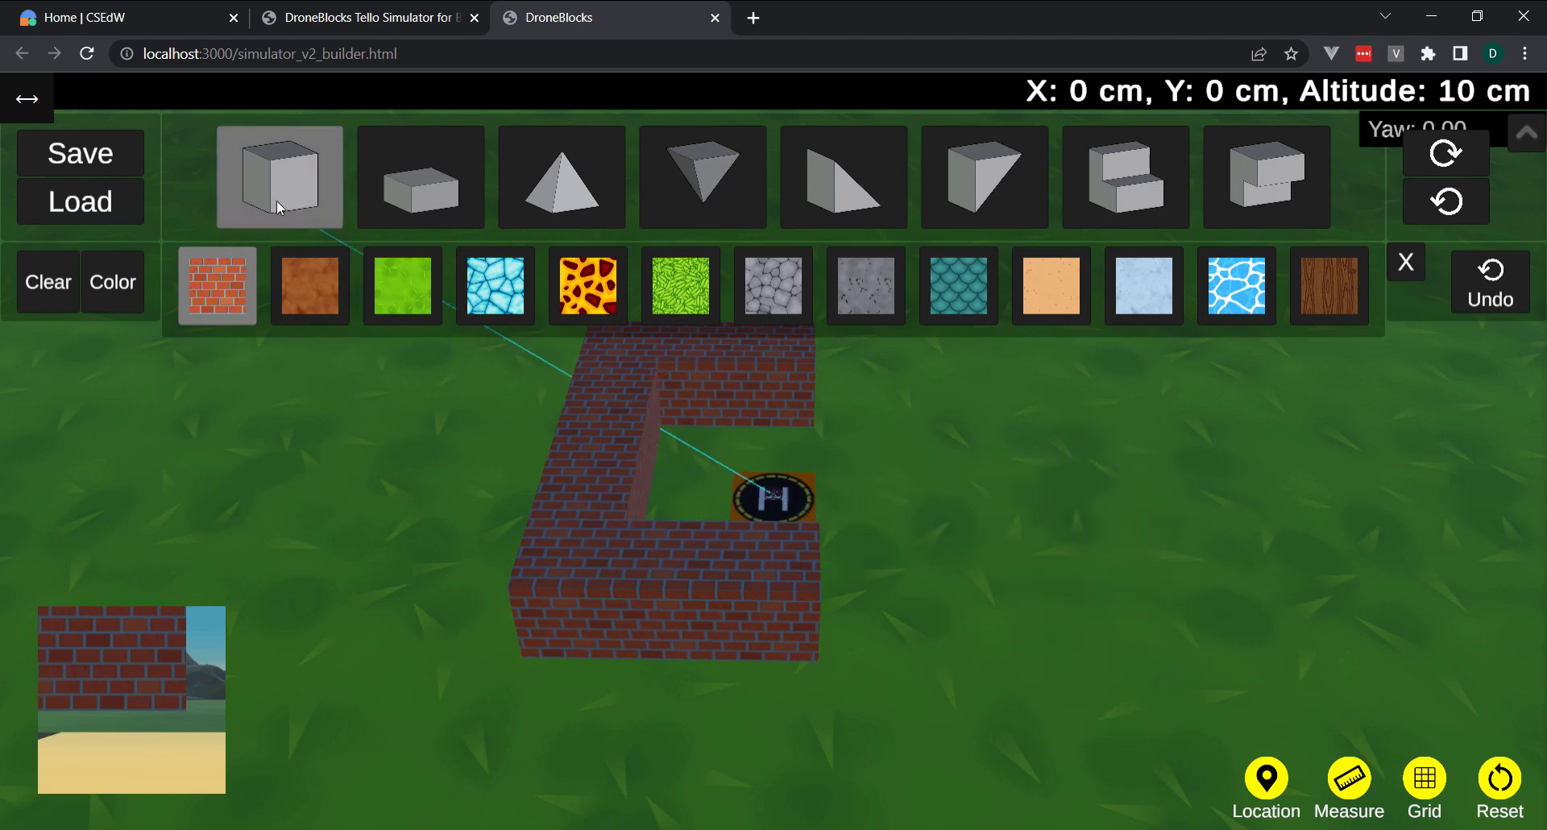
{"action": "left_click", "coordinate": [872, 613]}
{"action": "left_click", "coordinate": [1027, 556]}
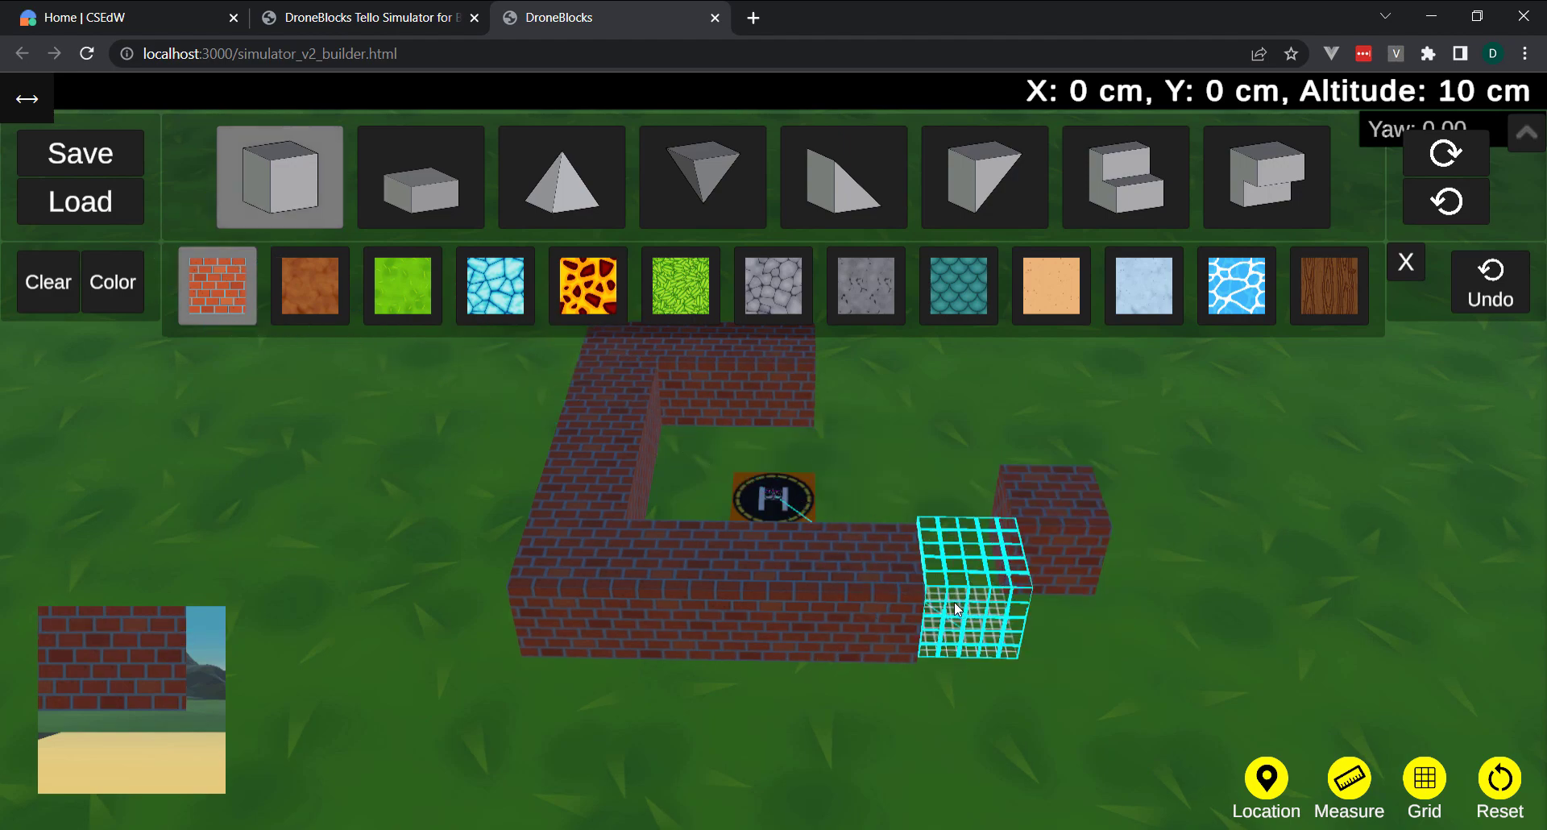
Step: Fill the remaining gaps to close the square wall, then erase the protruding left block
{"action": "left_click_drag", "start_coordinate": [954, 602], "coordinate": [789, 617]}
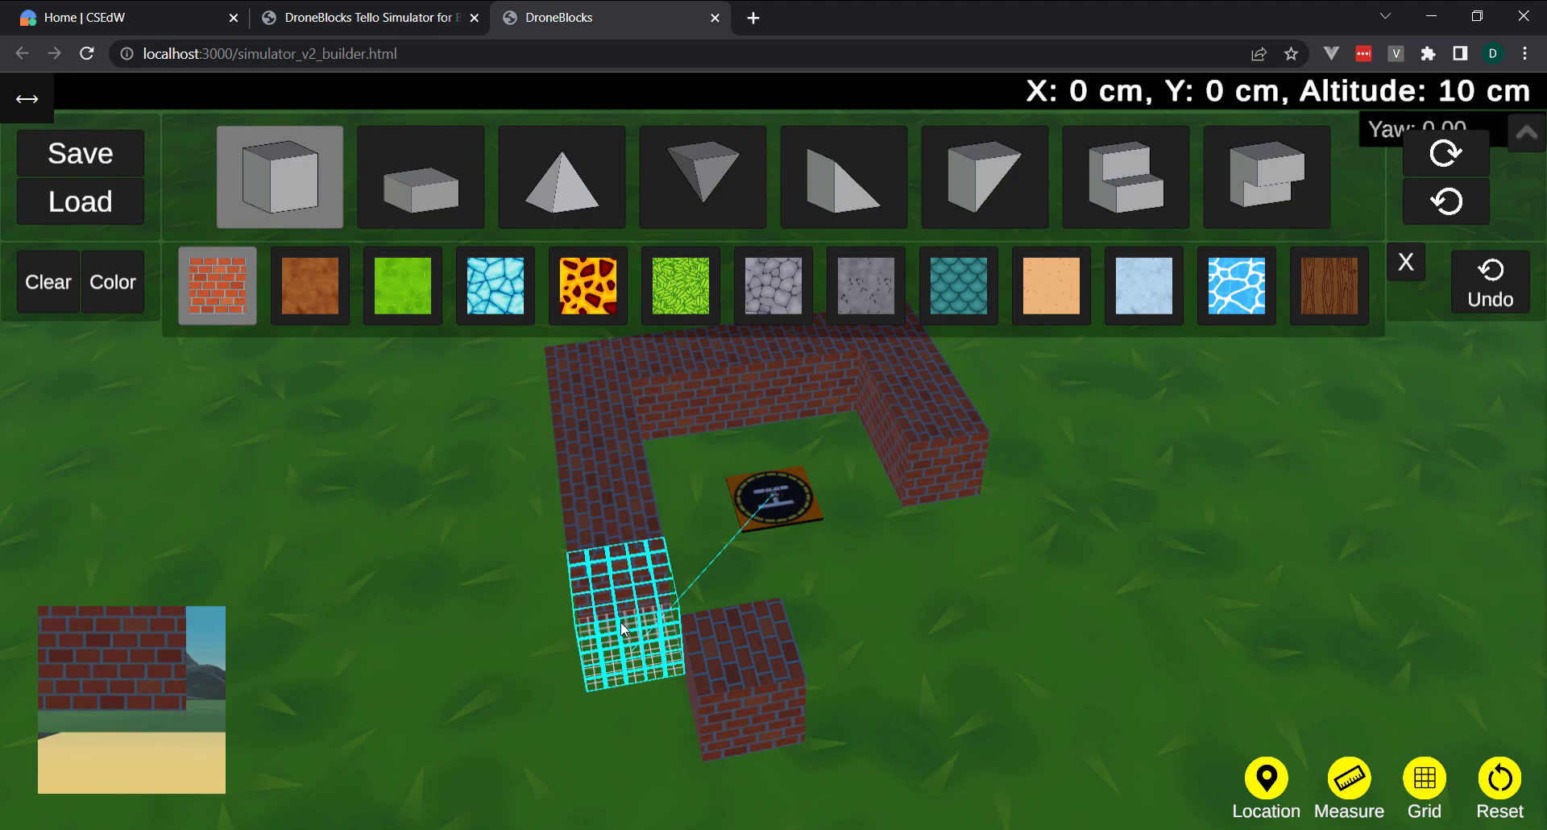
{"action": "left_click", "coordinate": [621, 622]}
{"action": "left_click", "coordinate": [726, 620]}
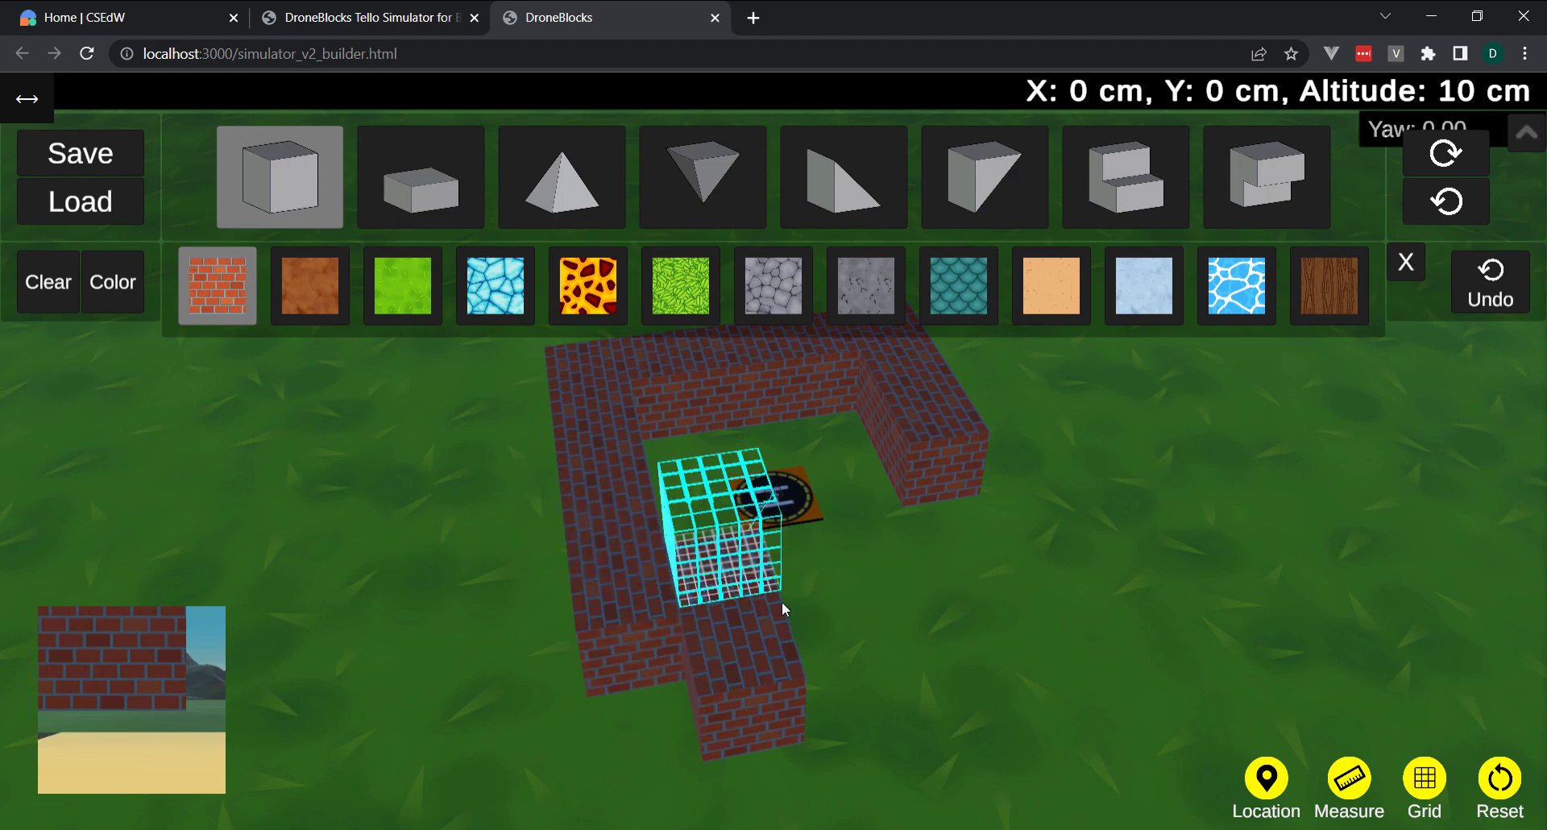
{"action": "left_click_drag", "start_coordinate": [1006, 606], "coordinate": [811, 634]}
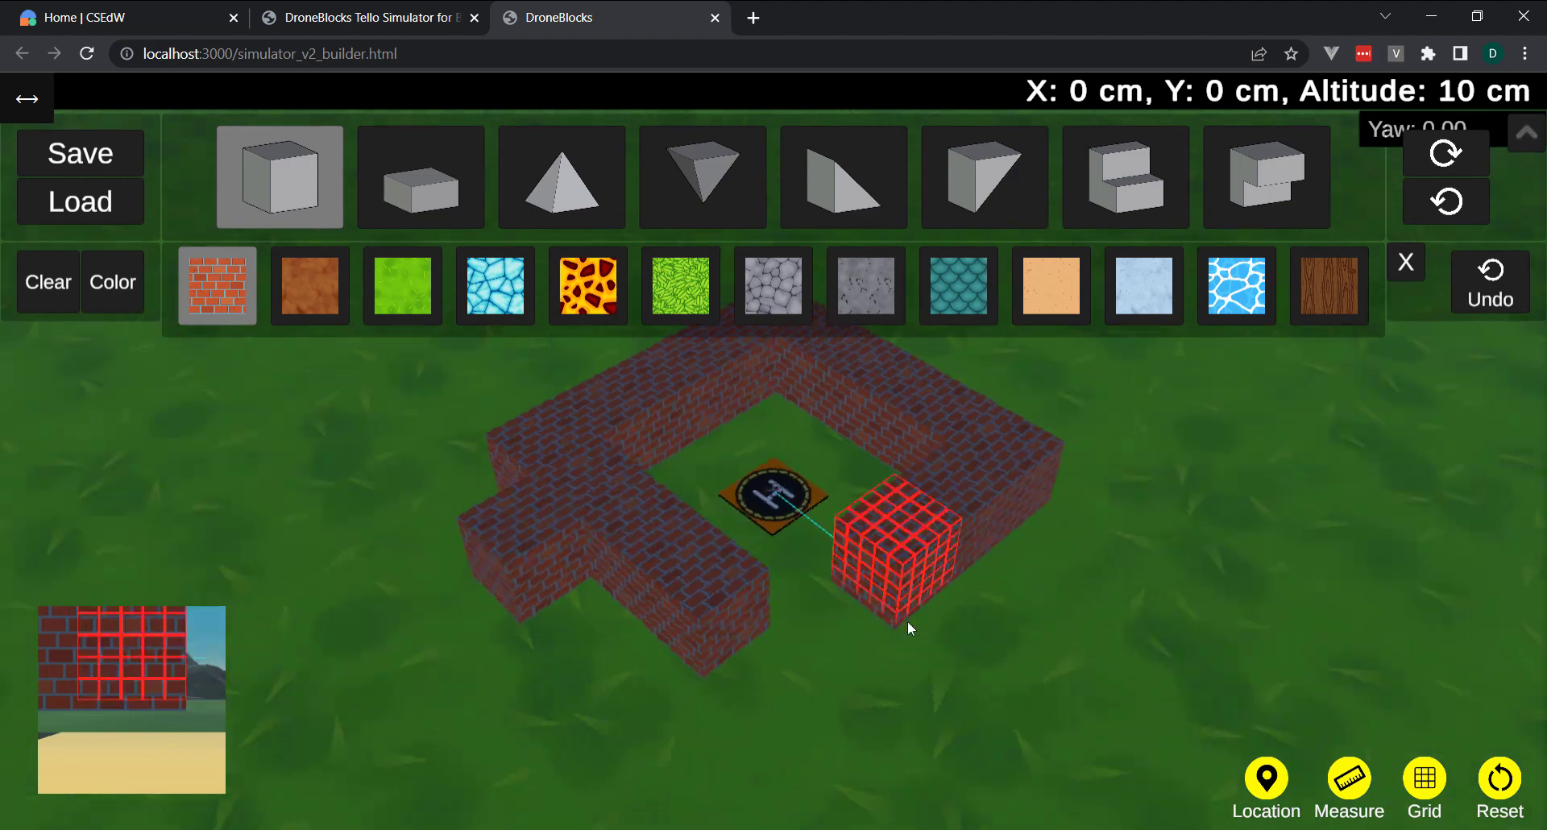
{"action": "left_click", "coordinate": [729, 656]}
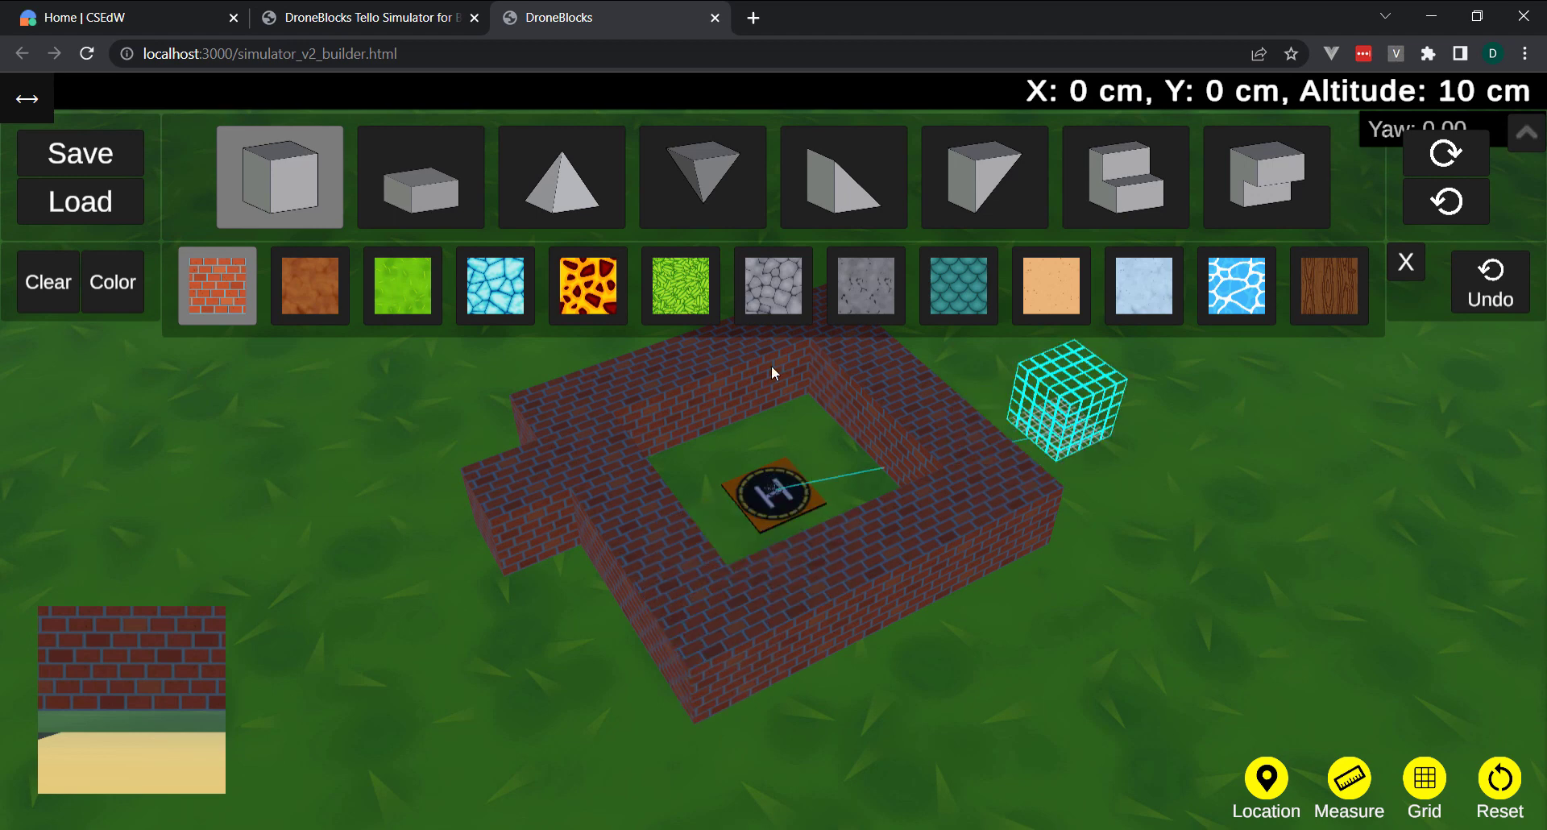
{"action": "left_click", "coordinate": [50, 294]}
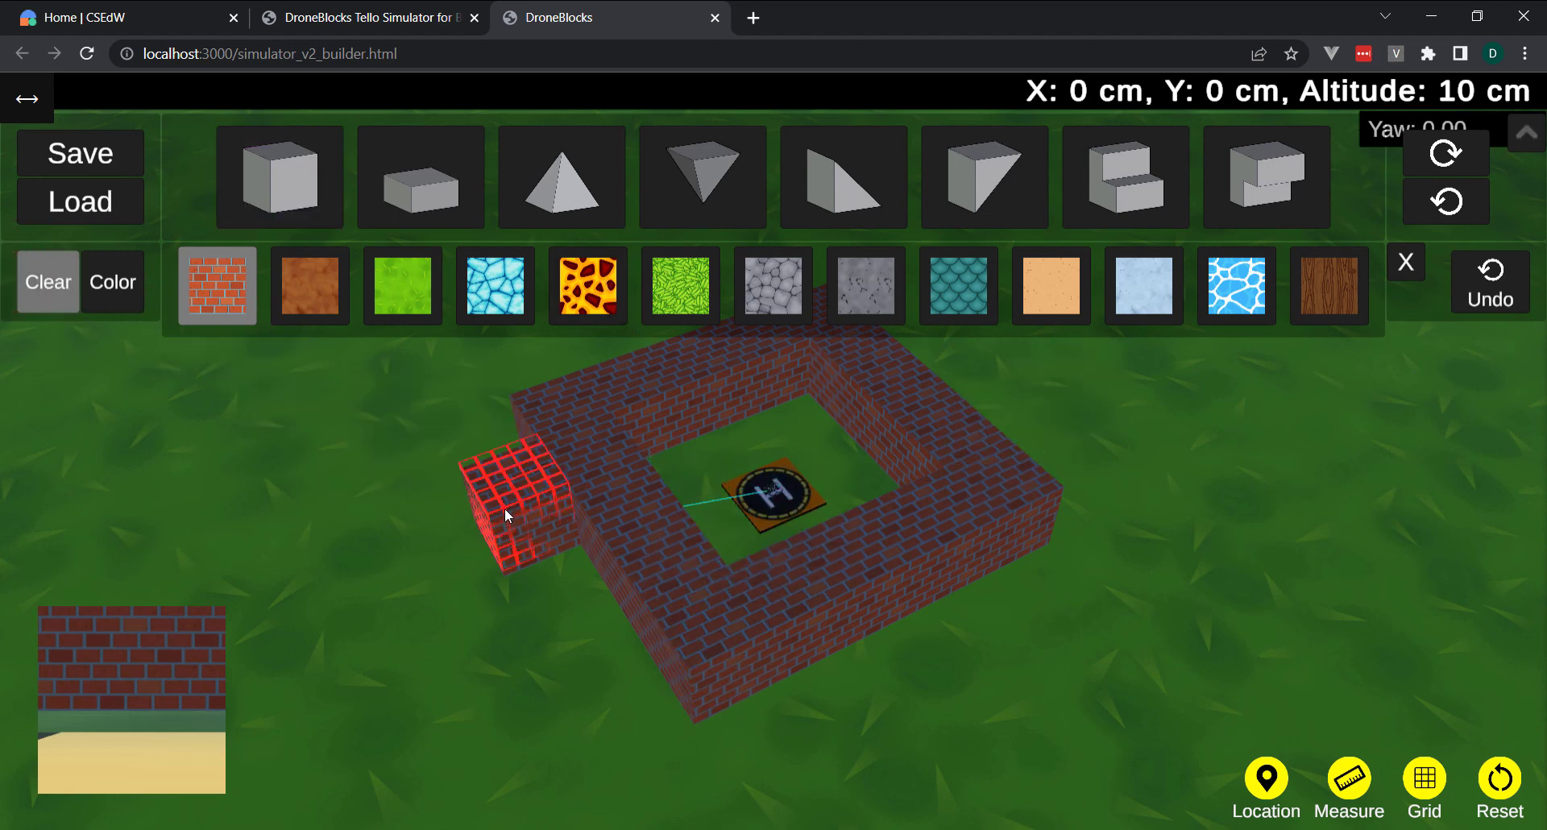
{"action": "left_click", "coordinate": [489, 492]}
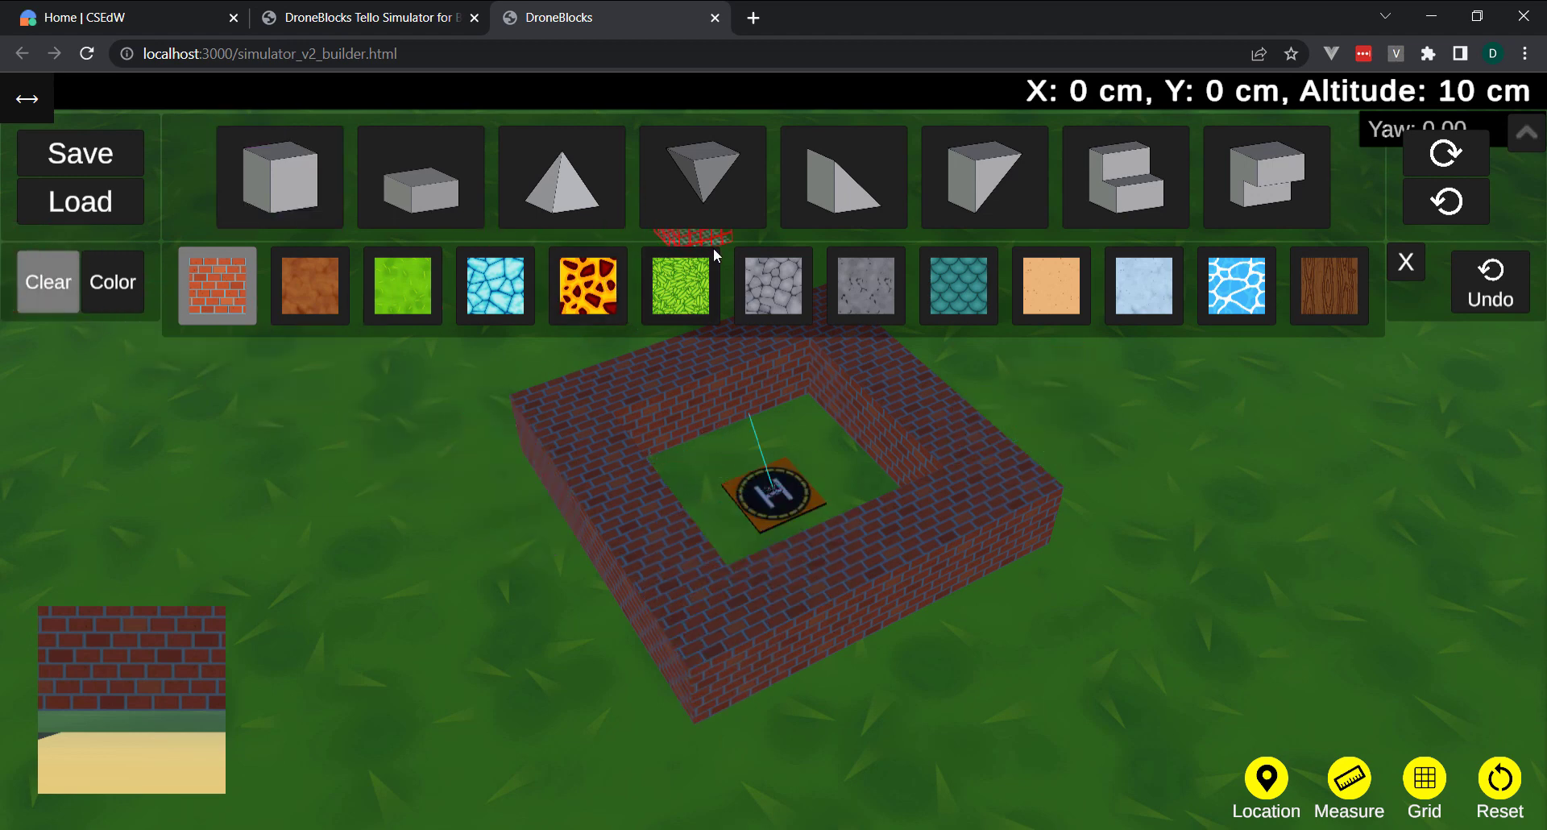
Step: Place a row of yellow spotted stair blocks along the left of the wall
{"action": "left_click", "coordinate": [1104, 187]}
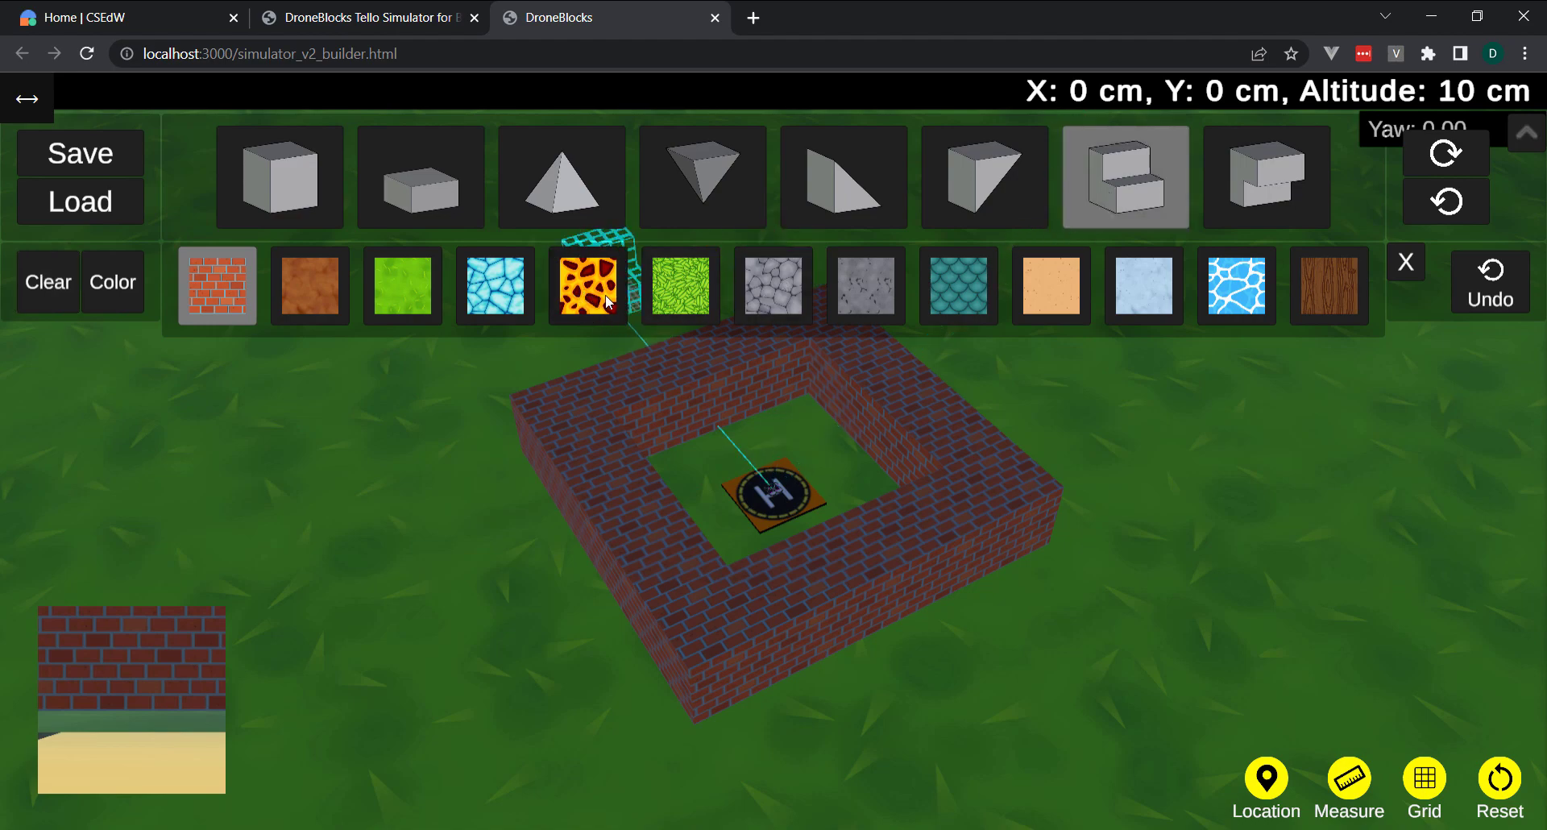
{"action": "left_click", "coordinate": [587, 312]}
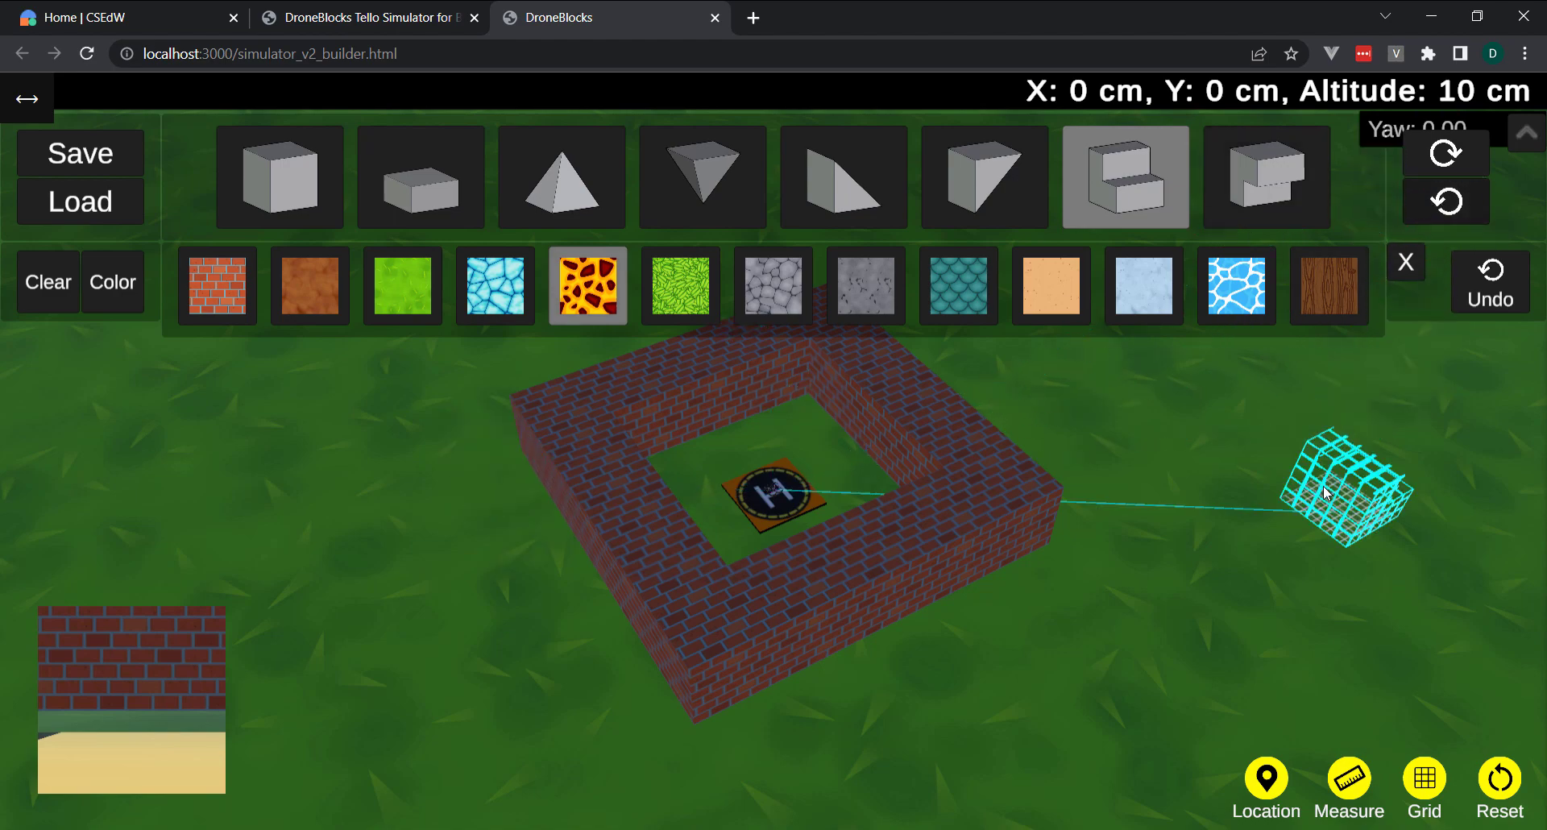
{"action": "left_click", "coordinate": [1457, 211]}
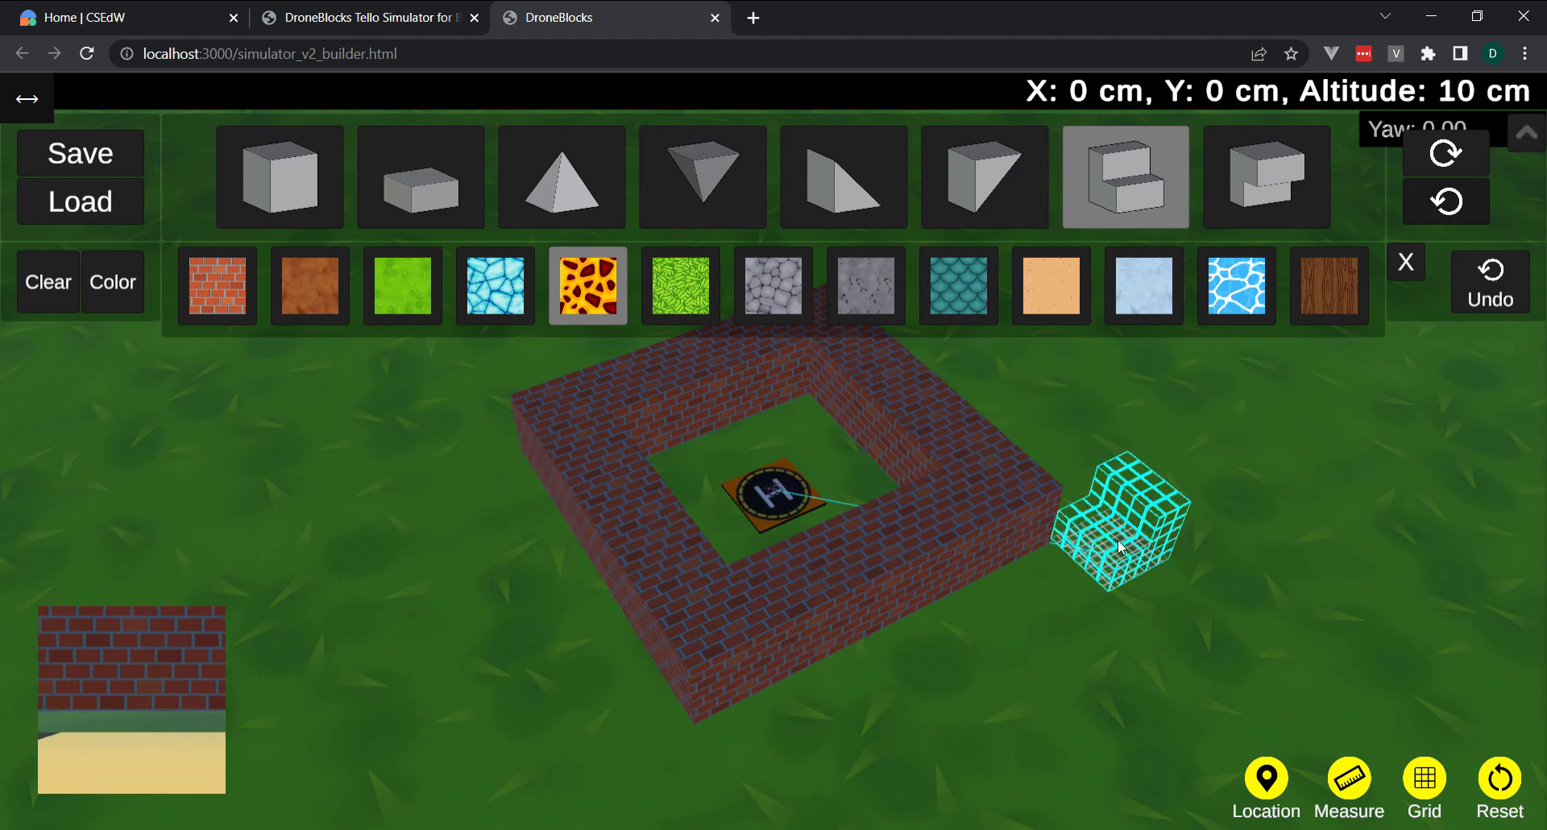
{"action": "left_click", "coordinate": [508, 520]}
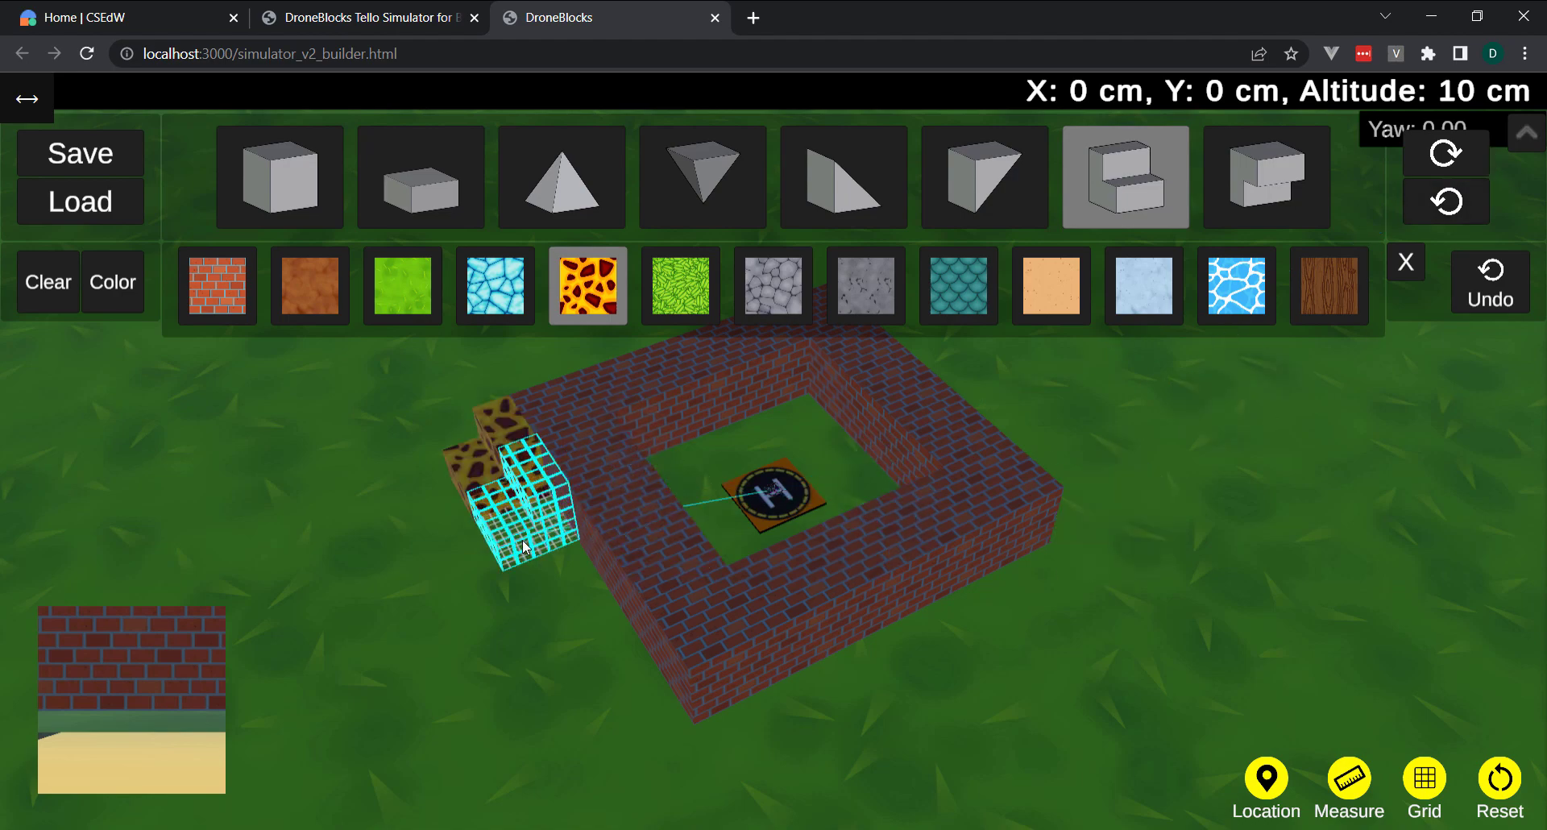
{"action": "left_click", "coordinate": [564, 602]}
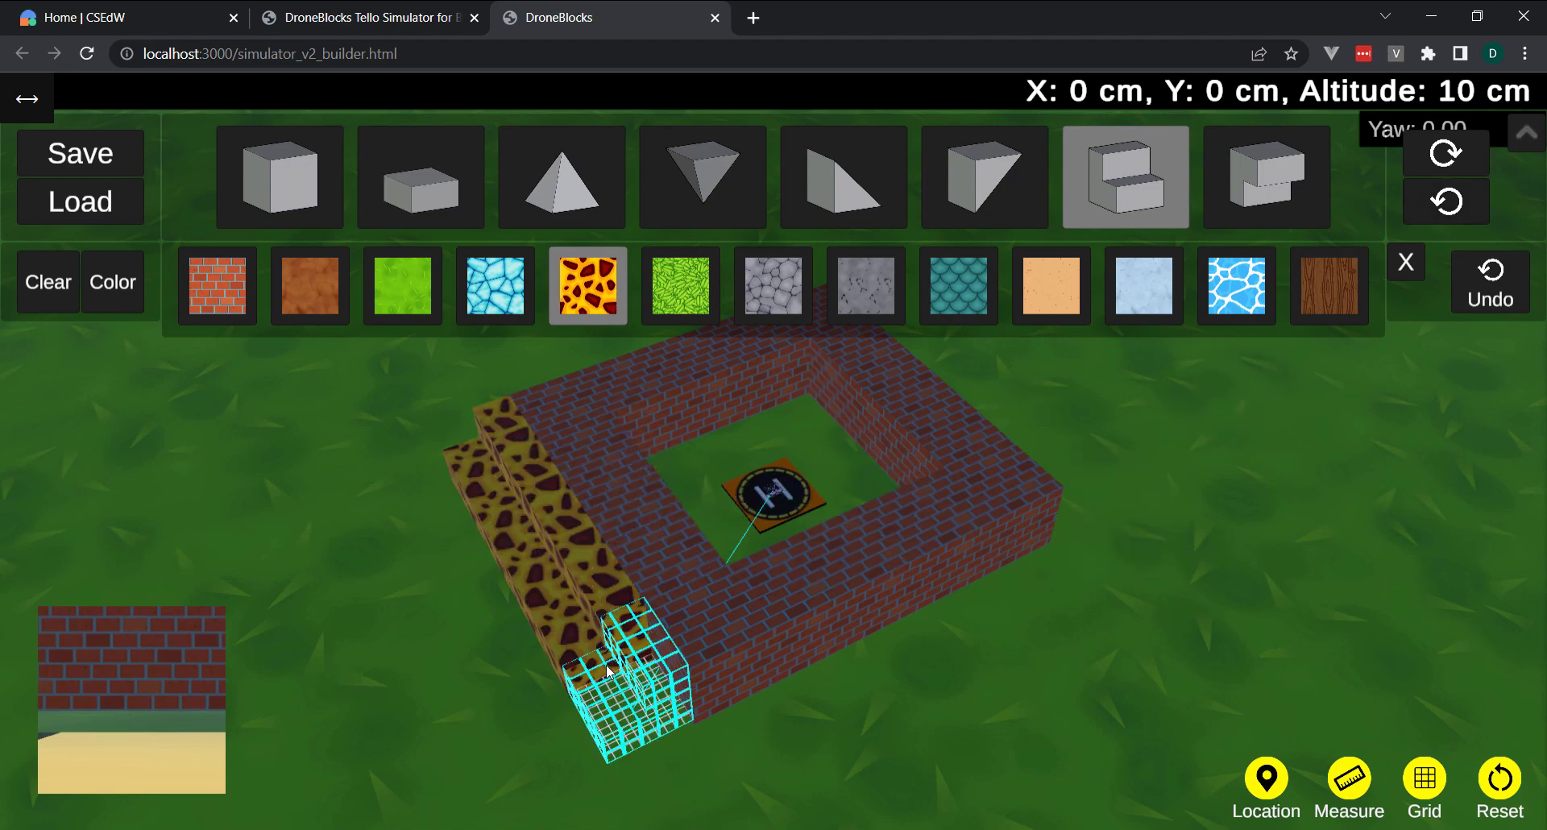
{"action": "left_click", "coordinate": [597, 709]}
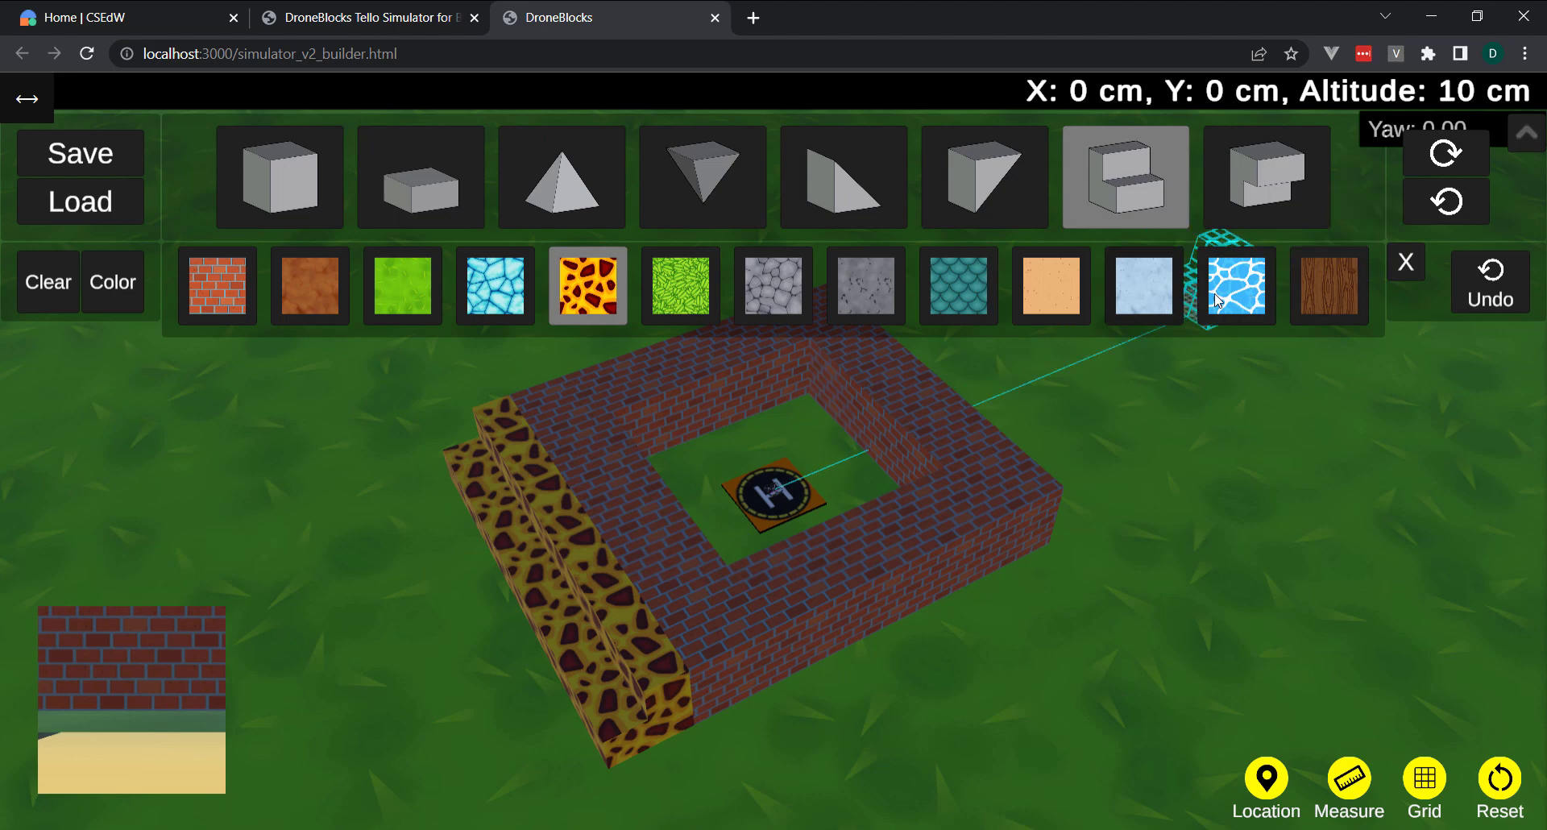
Step: Place a row of teal scale stair blocks along the front of the wall
{"action": "left_click", "coordinate": [950, 293]}
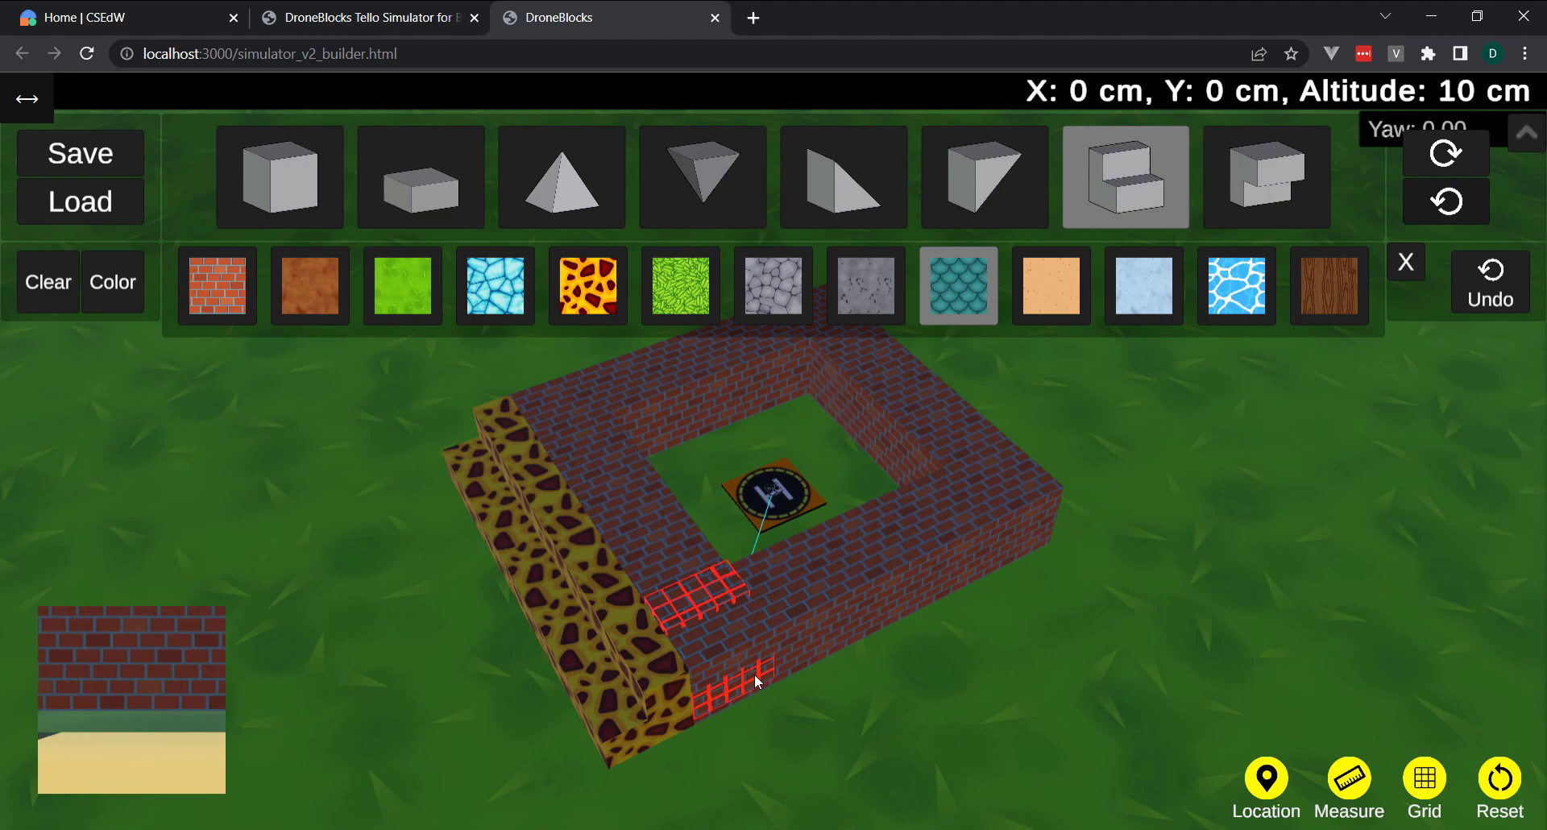
{"action": "left_click", "coordinate": [753, 713]}
{"action": "left_click", "coordinate": [844, 703]}
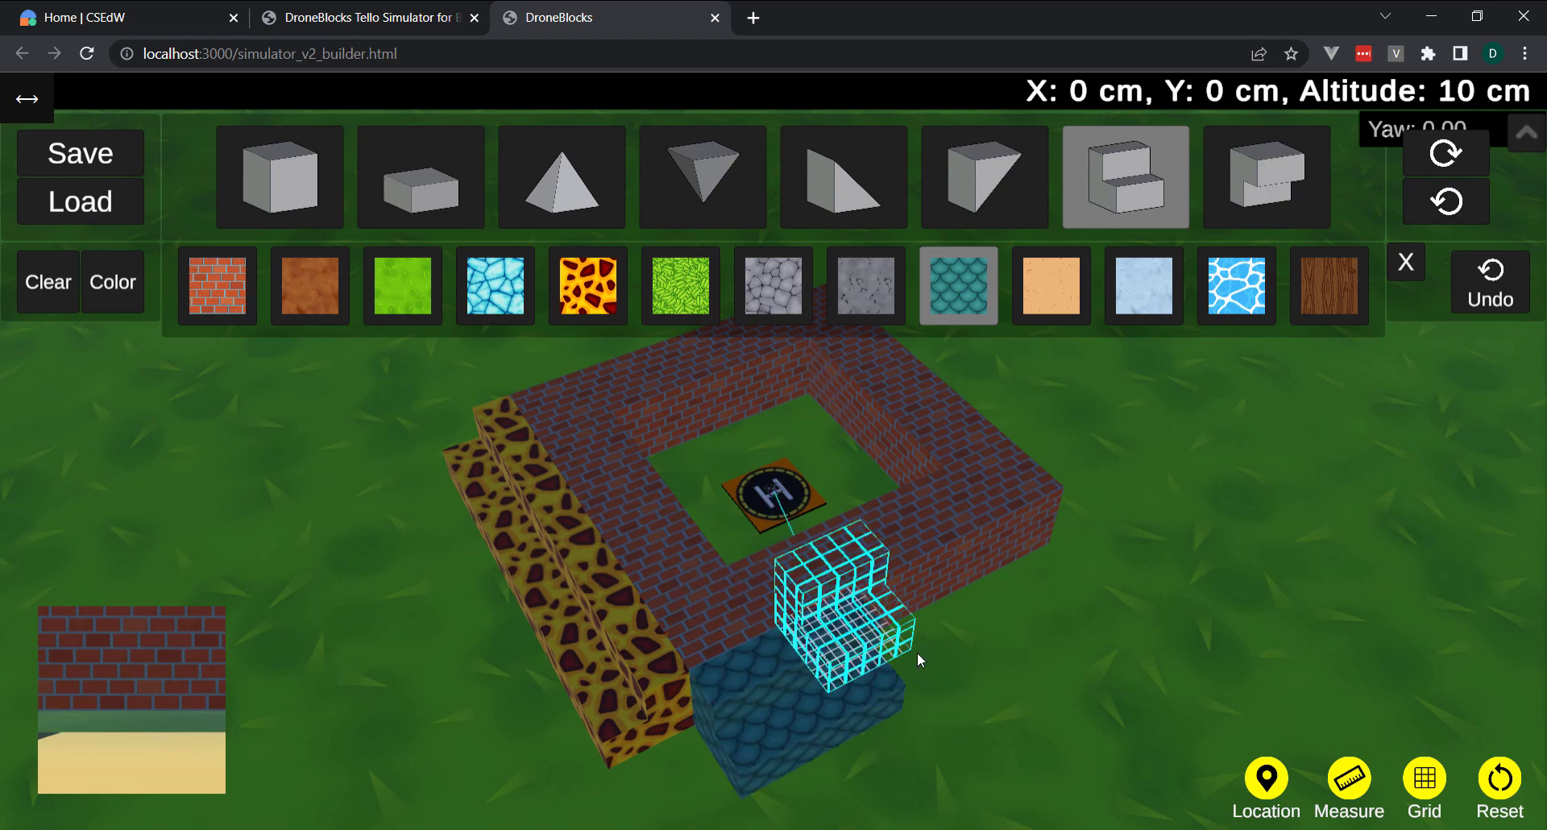
{"action": "left_click", "coordinate": [910, 645]}
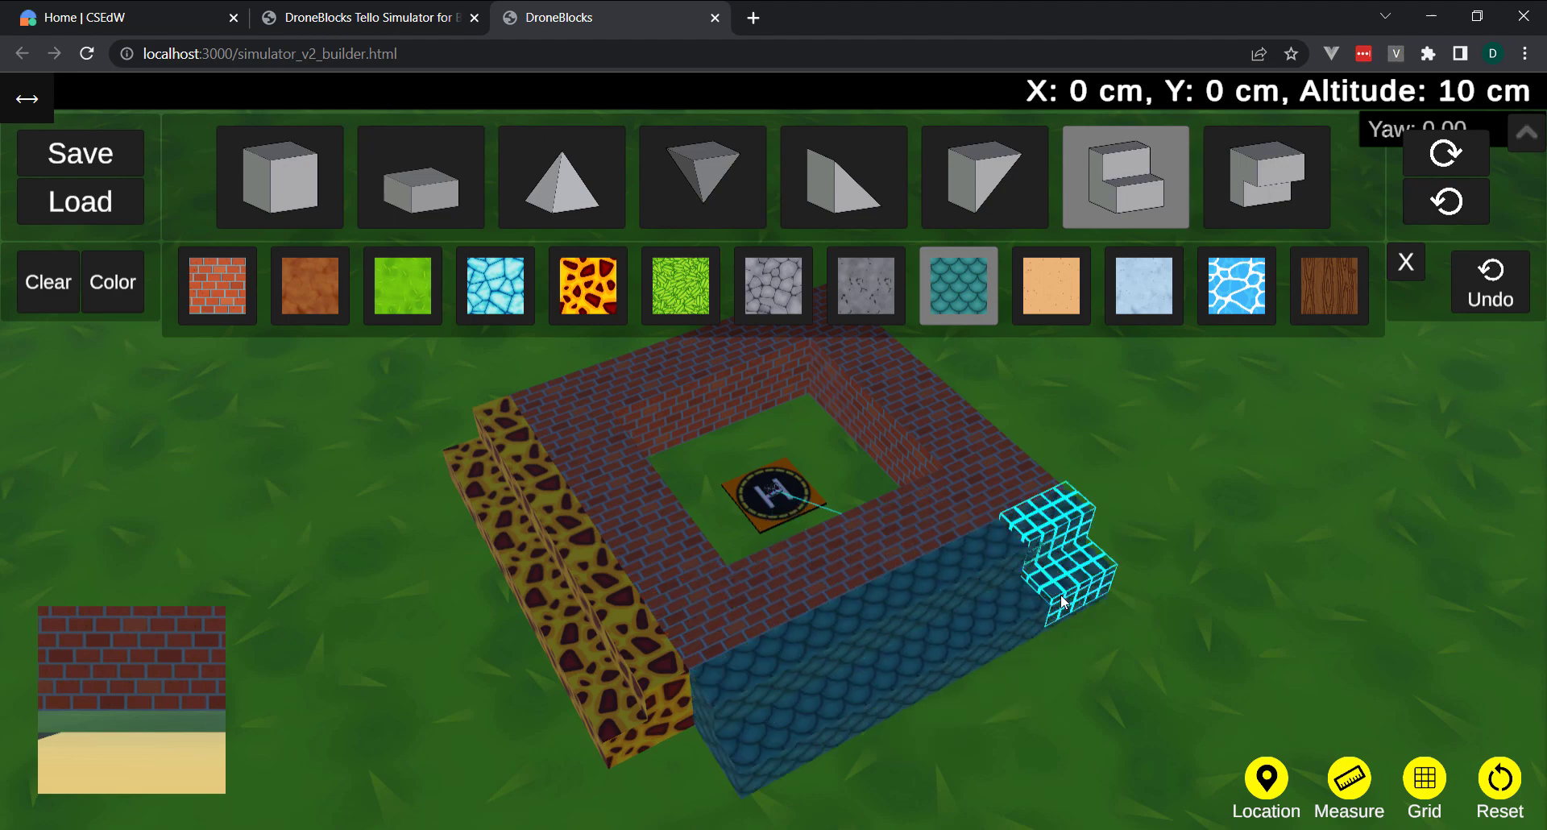
{"action": "mouse_move", "coordinate": [1269, 522]}
{"action": "left_mouse_down"}
{"action": "mouse_move", "coordinate": [1080, 603]}
{"action": "mouse_move", "coordinate": [993, 558]}
{"action": "left_mouse_up"}
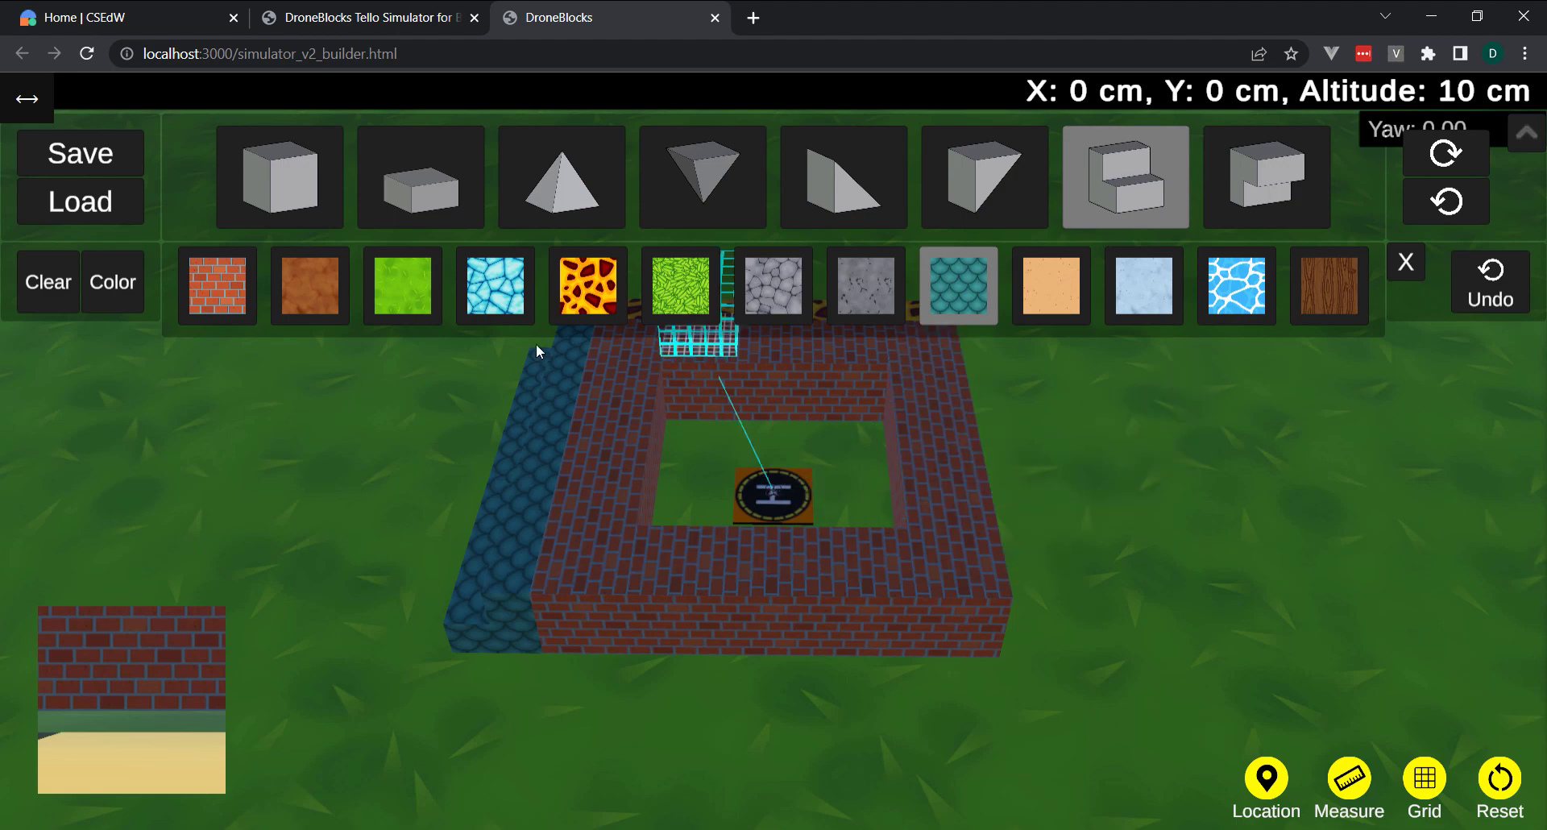
Step: With dirt-textured cubes, lay a first row of dirt blocks in front of the brick wall
{"action": "left_click", "coordinate": [319, 295]}
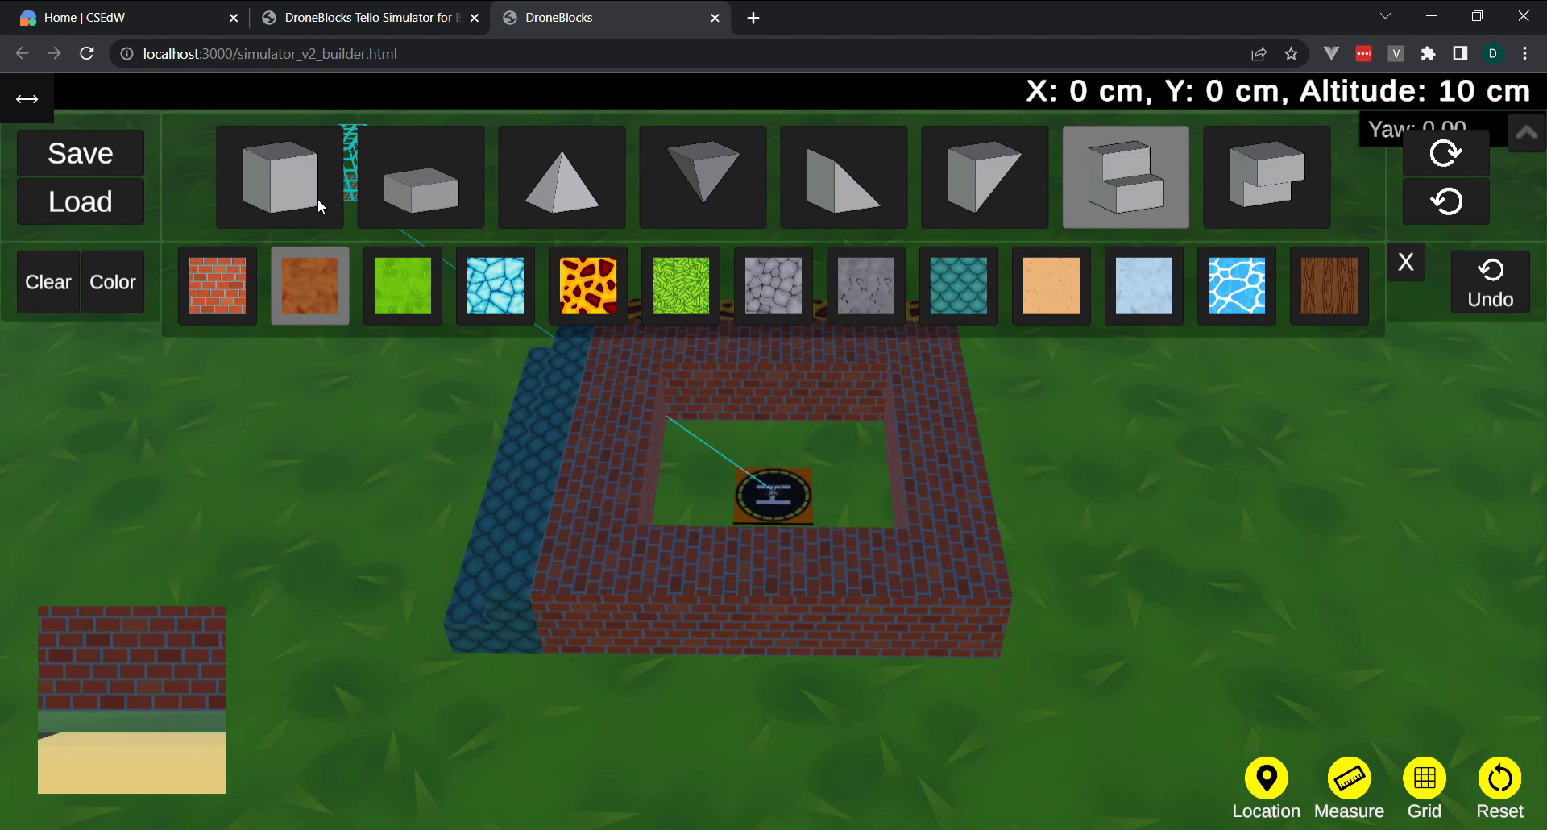
{"action": "left_click", "coordinate": [262, 185]}
{"action": "scroll", "coordinate": [791, 467], "scroll_direction": "up", "scroll_amount": 5}
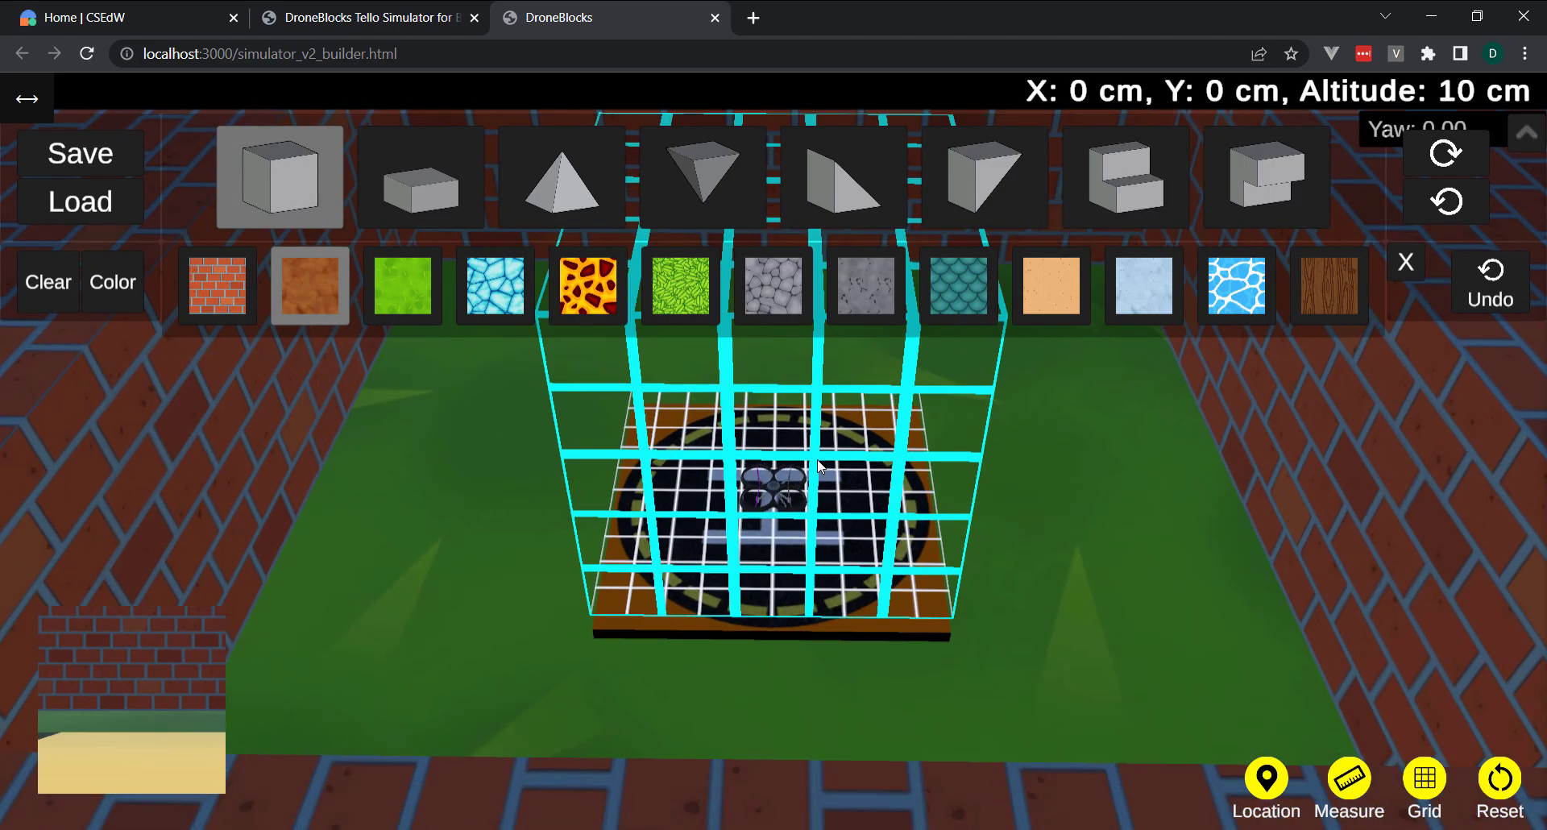
{"action": "scroll", "coordinate": [980, 461], "scroll_direction": "down", "scroll_amount": 3}
{"action": "scroll", "coordinate": [981, 468], "scroll_direction": "down", "scroll_amount": 1}
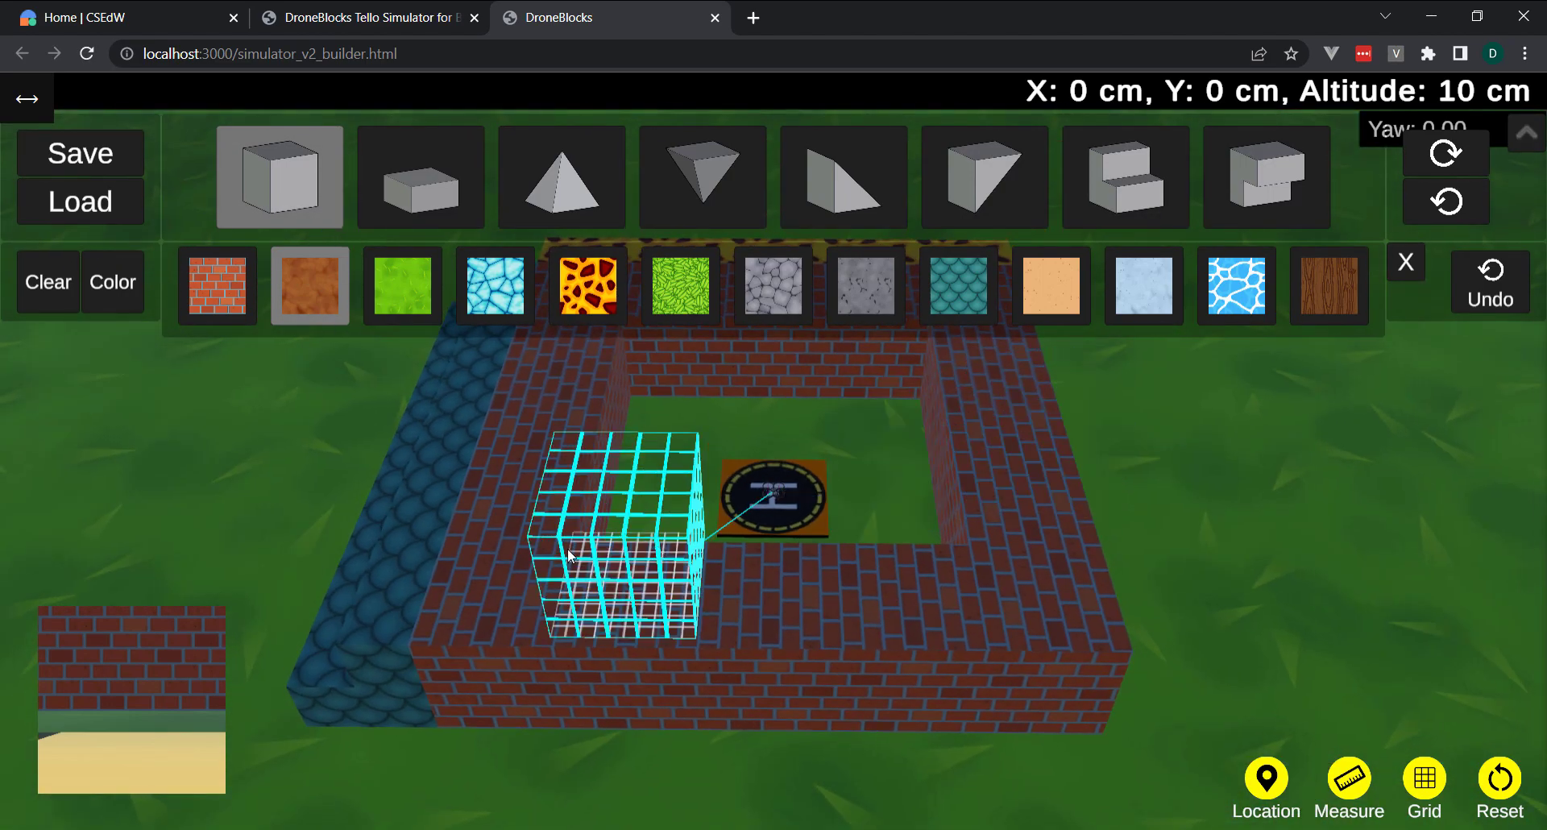
{"action": "left_click", "coordinate": [550, 562]}
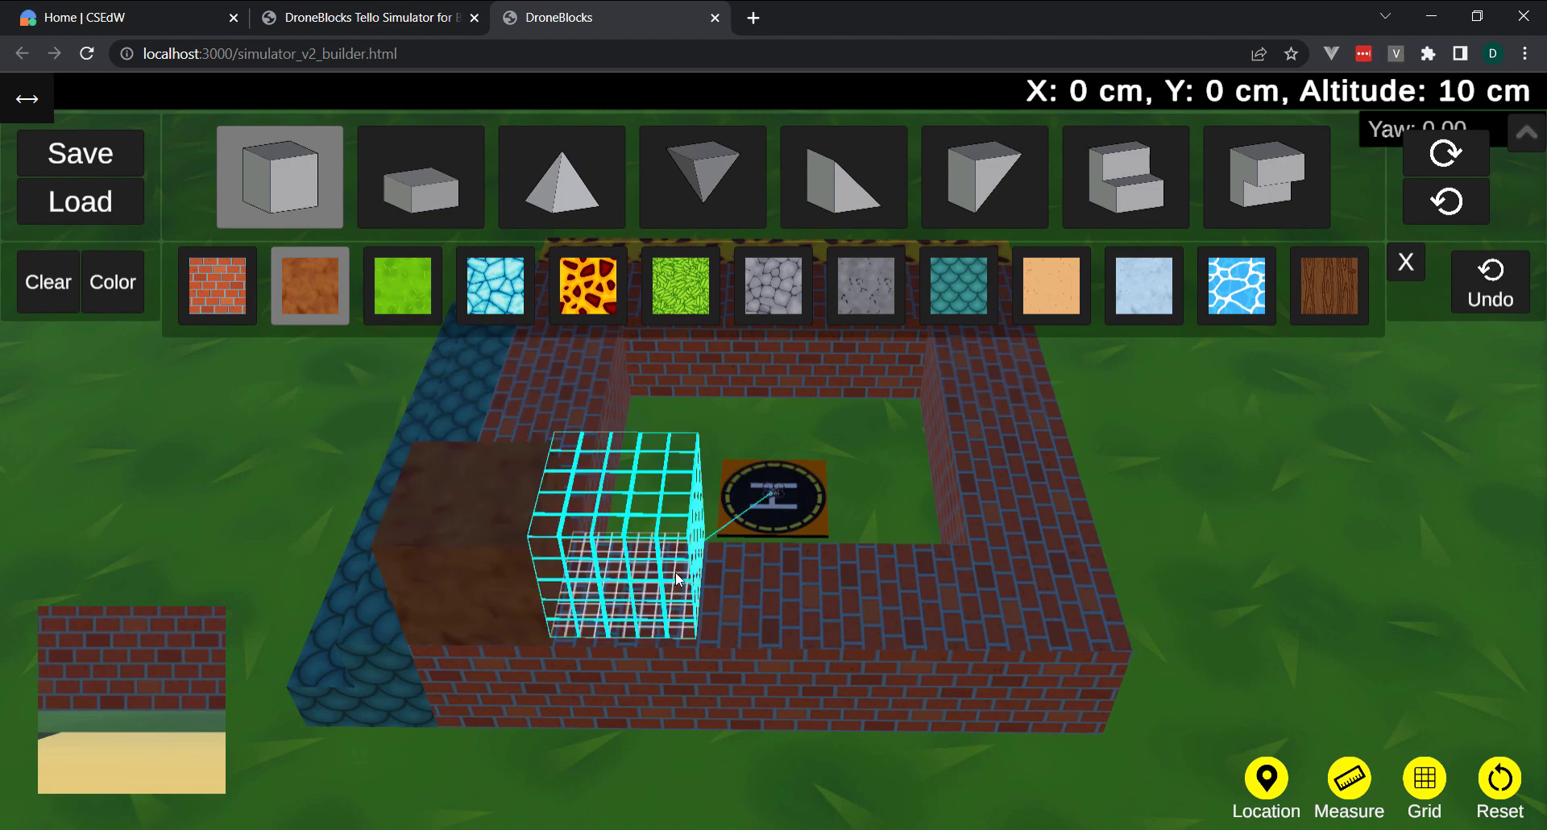
{"action": "left_click_drag", "start_coordinate": [657, 579], "coordinate": [840, 575]}
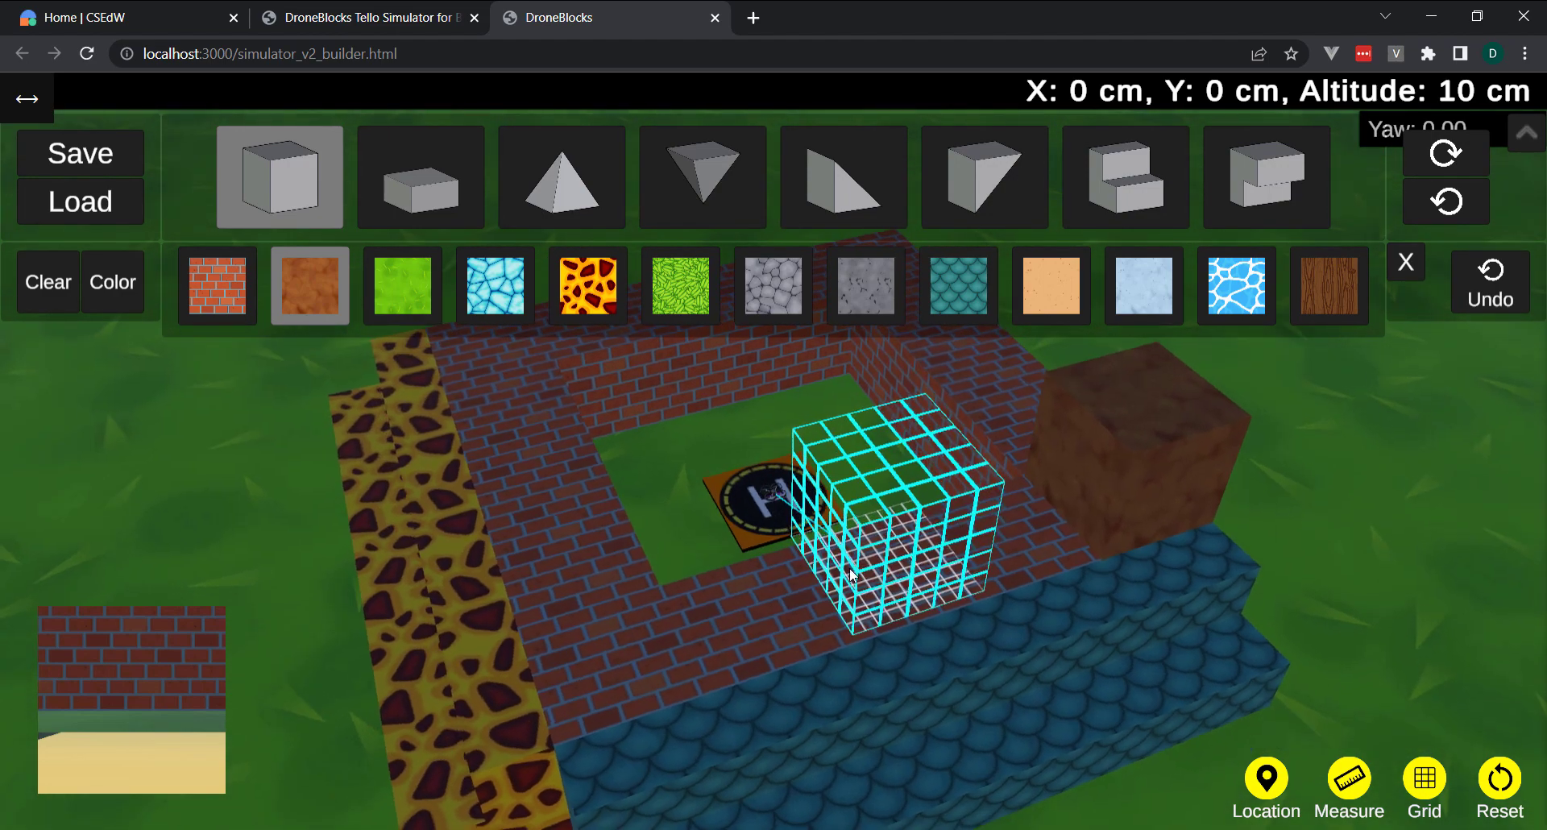
{"action": "scroll", "coordinate": [841, 575], "scroll_direction": "down", "scroll_amount": 3}
{"action": "scroll", "coordinate": [830, 572], "scroll_direction": "down", "scroll_amount": 3}
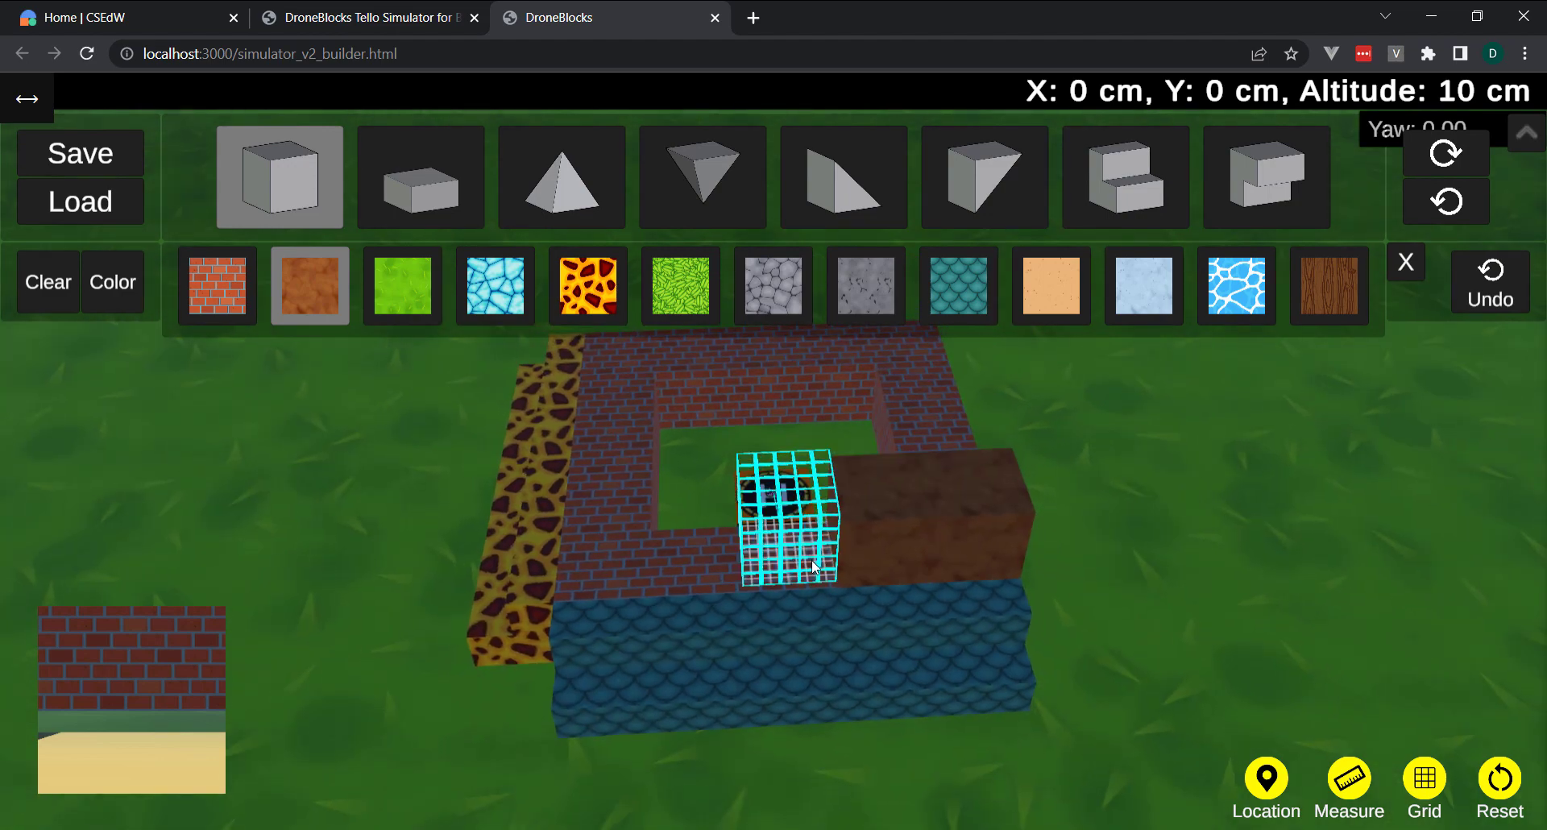
{"action": "left_click", "coordinate": [804, 566]}
{"action": "left_click", "coordinate": [709, 568]}
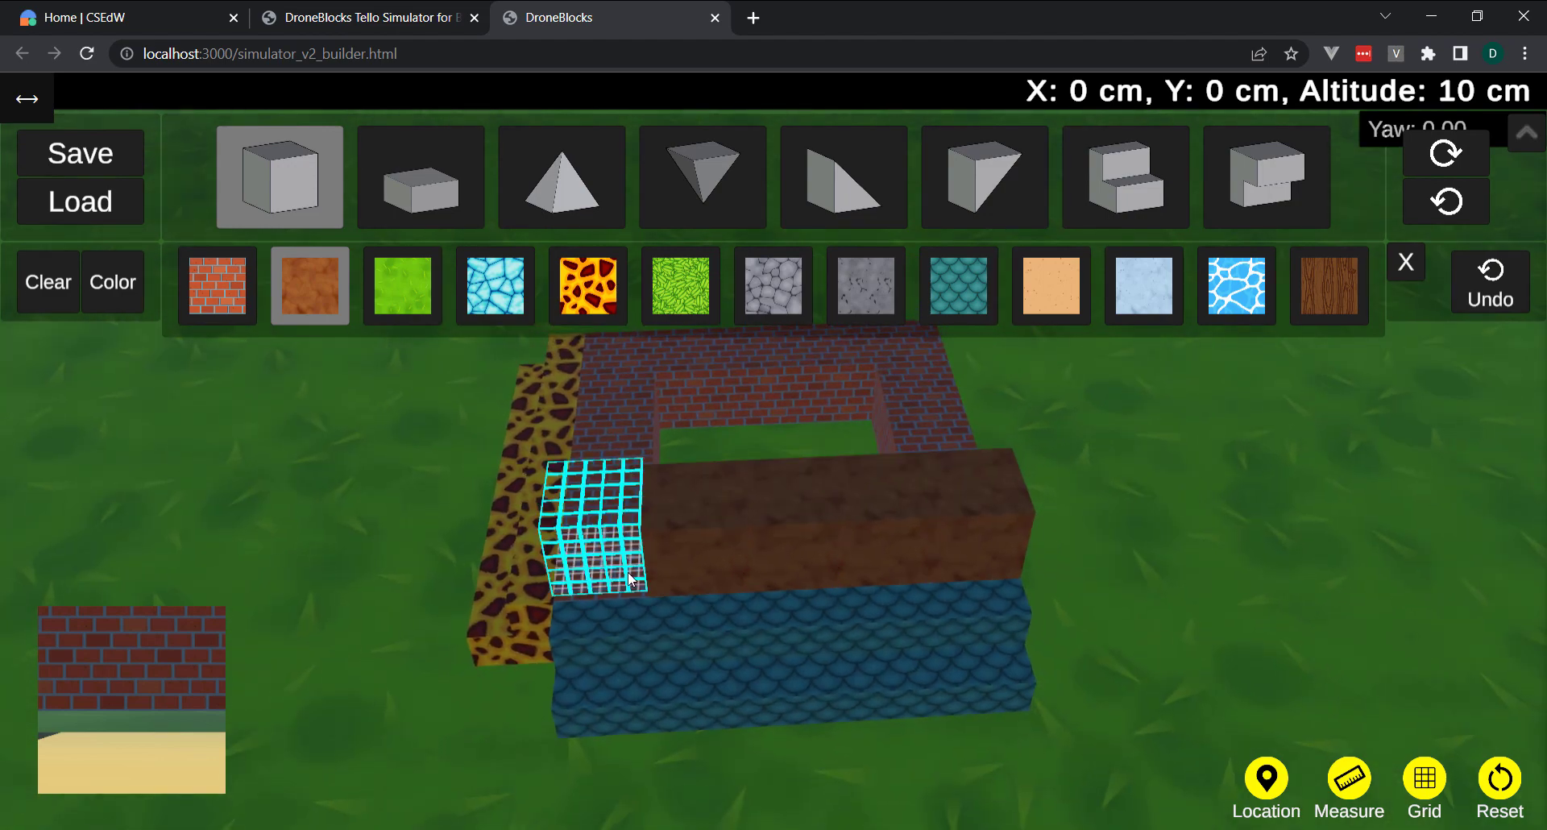
{"action": "left_click", "coordinate": [617, 564]}
Step: Stack a second layer of dirt blocks on the row, leaving a square hole open
{"action": "left_click", "coordinate": [636, 529]}
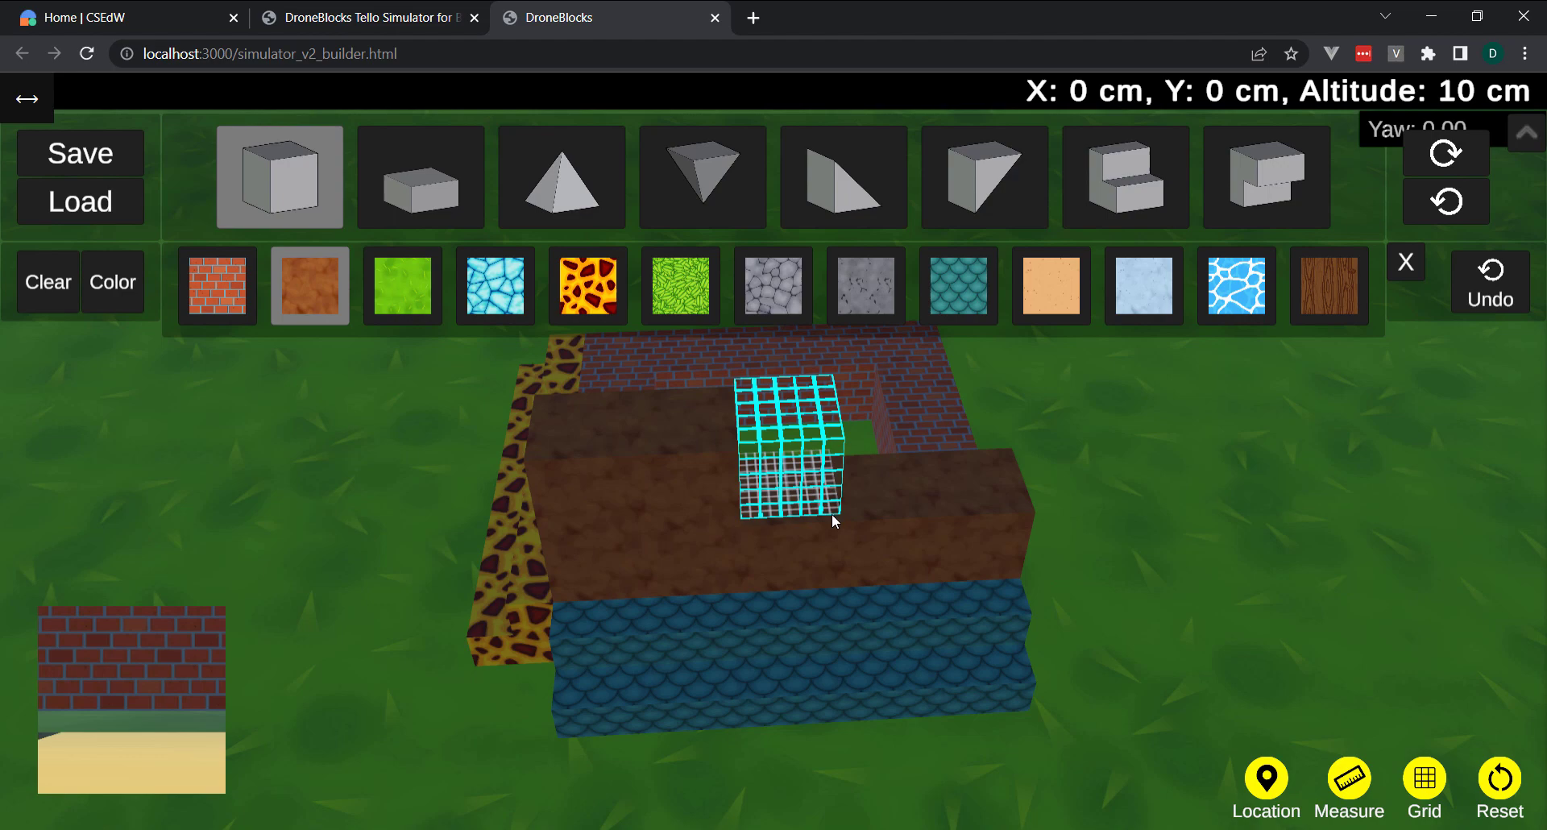
{"action": "left_click", "coordinate": [935, 503]}
{"action": "left_click", "coordinate": [942, 475]}
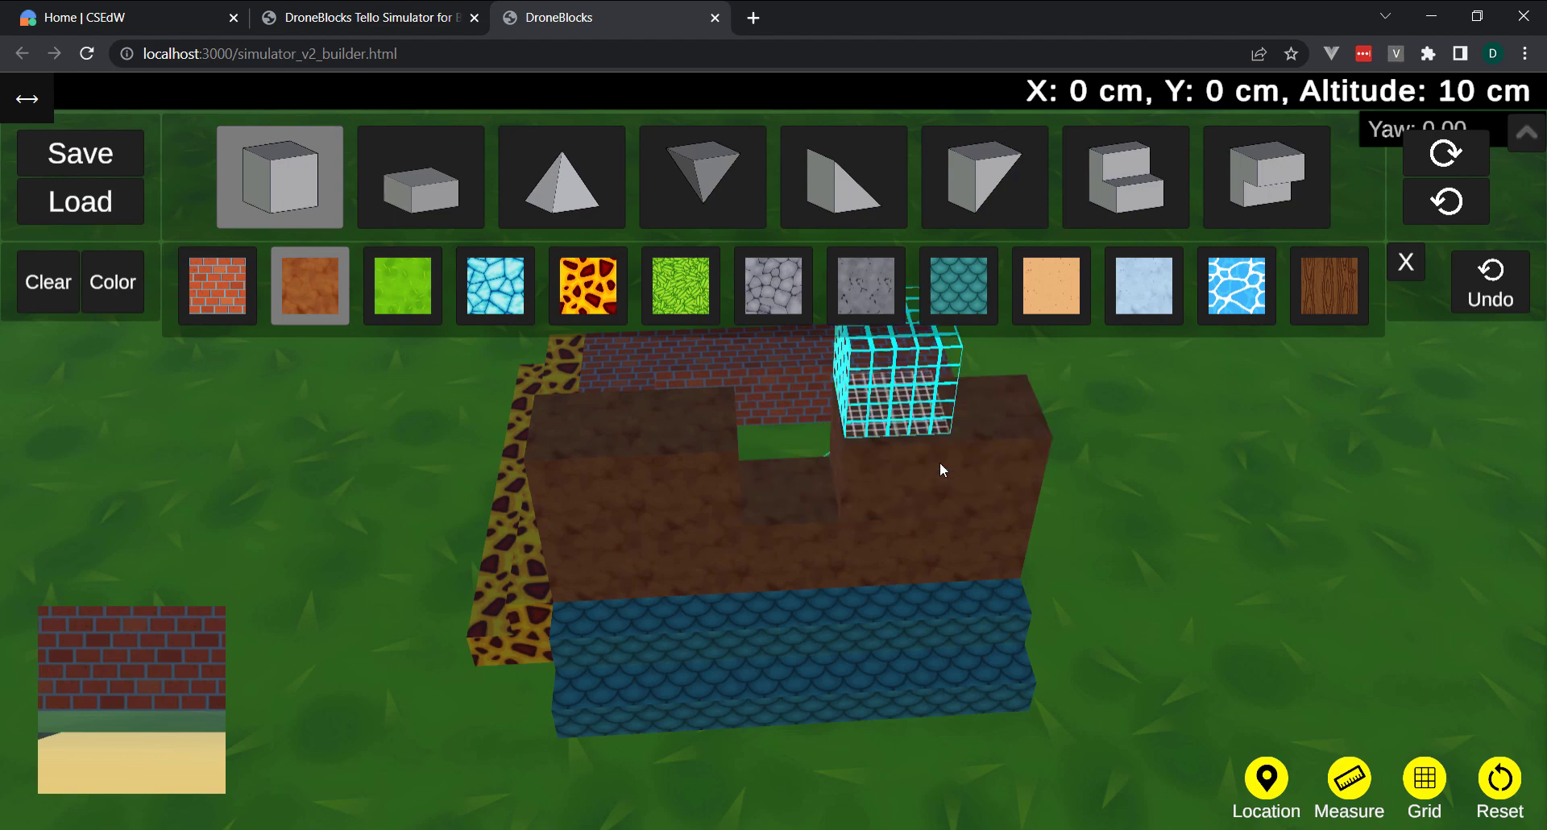
{"action": "left_click", "coordinate": [937, 462]}
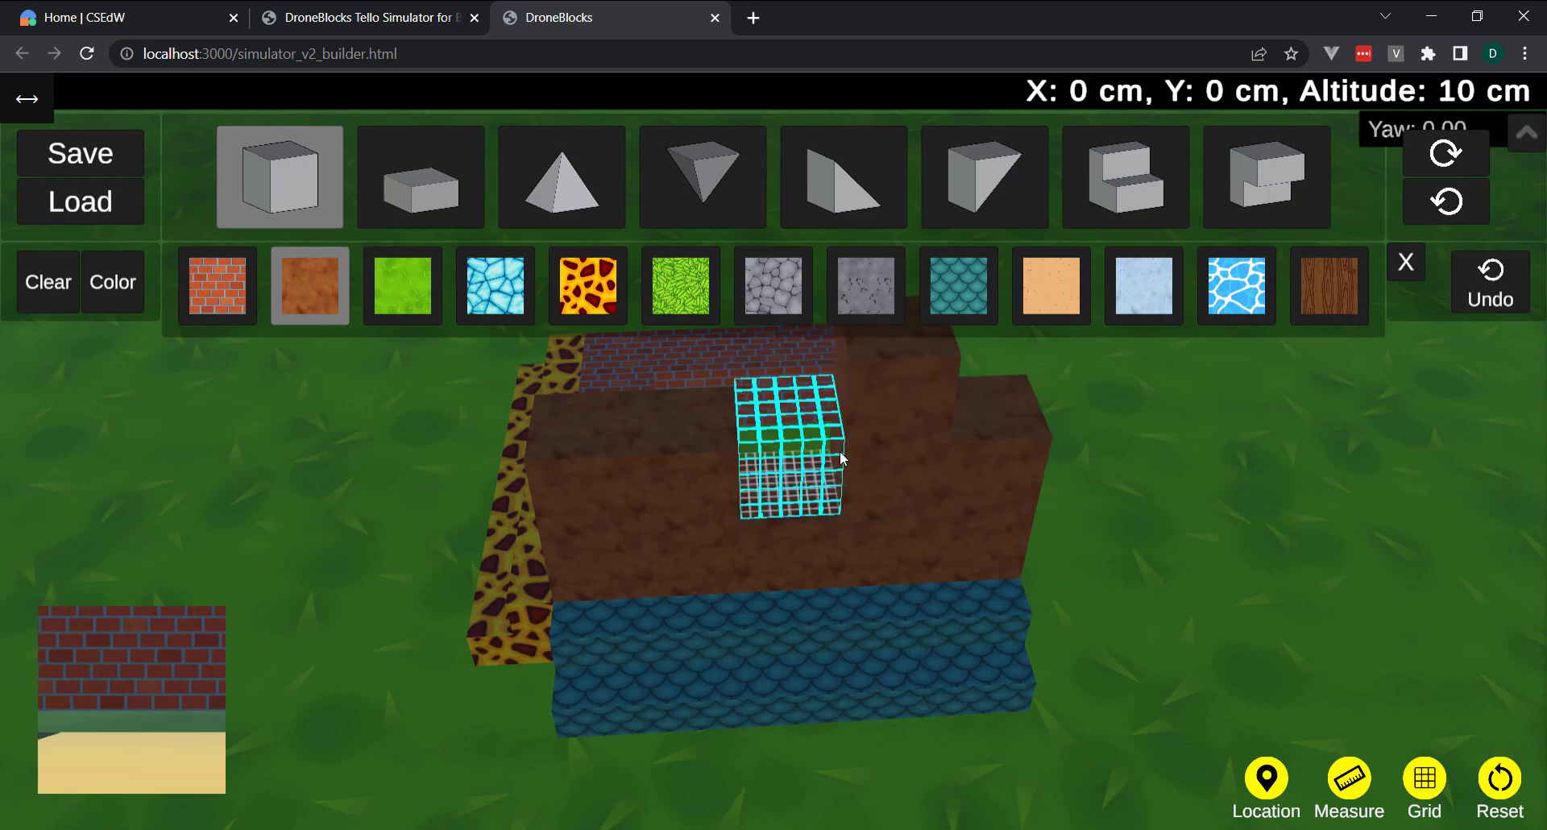
{"action": "left_click", "coordinate": [844, 449]}
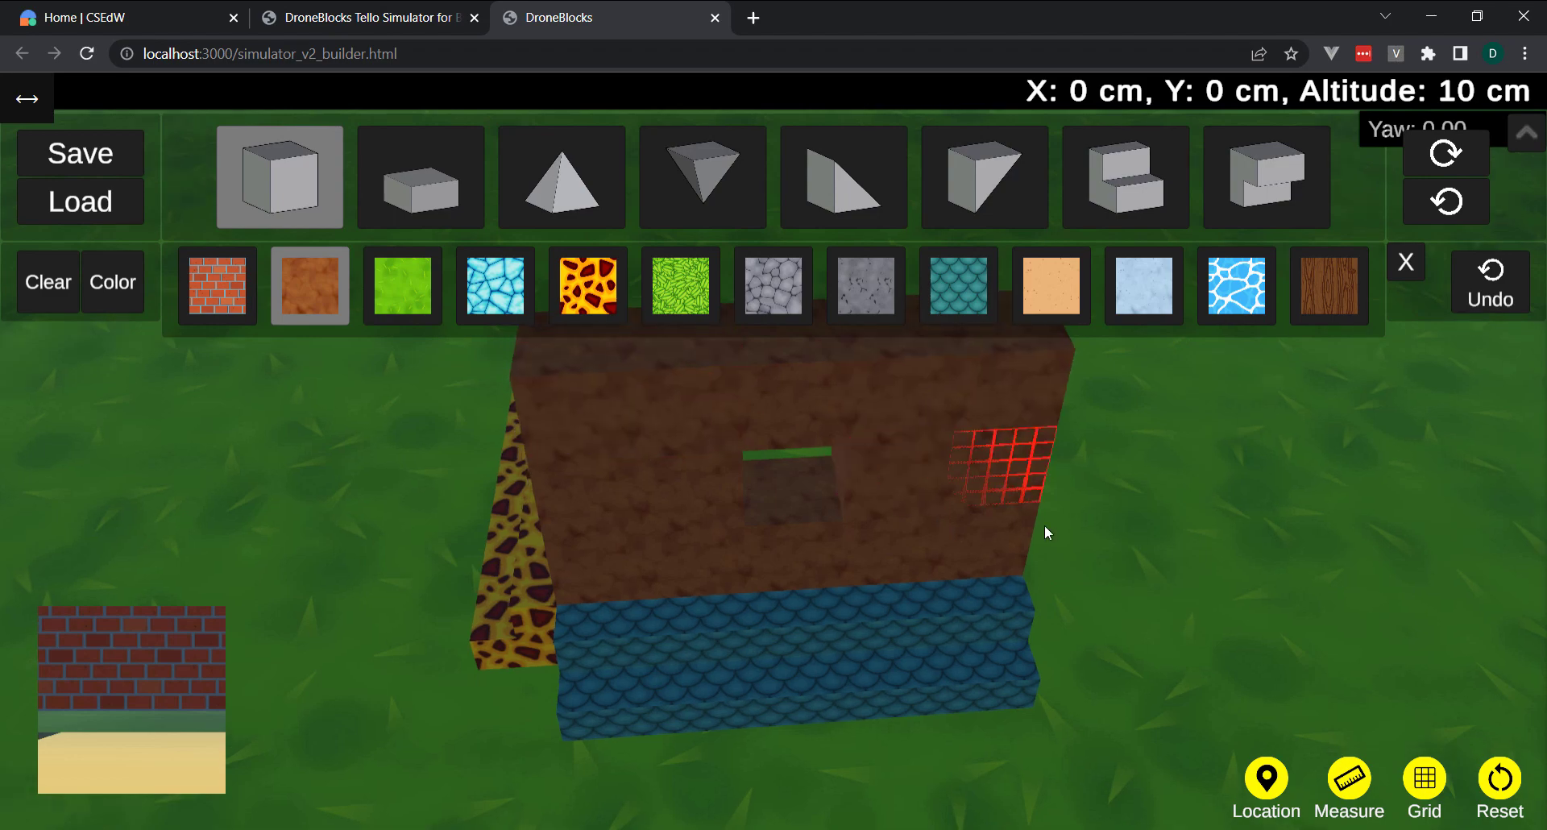
{"action": "mouse_move", "coordinate": [1045, 524]}
{"action": "left_mouse_down"}
{"action": "mouse_move", "coordinate": [1214, 490]}
{"action": "mouse_move", "coordinate": [1169, 483]}
{"action": "left_mouse_up"}
Step: Collapse the builder toolbar and bring back the Blockly coding panel beside the course
{"action": "scroll", "coordinate": [1168, 483], "scroll_direction": "down", "scroll_amount": 3}
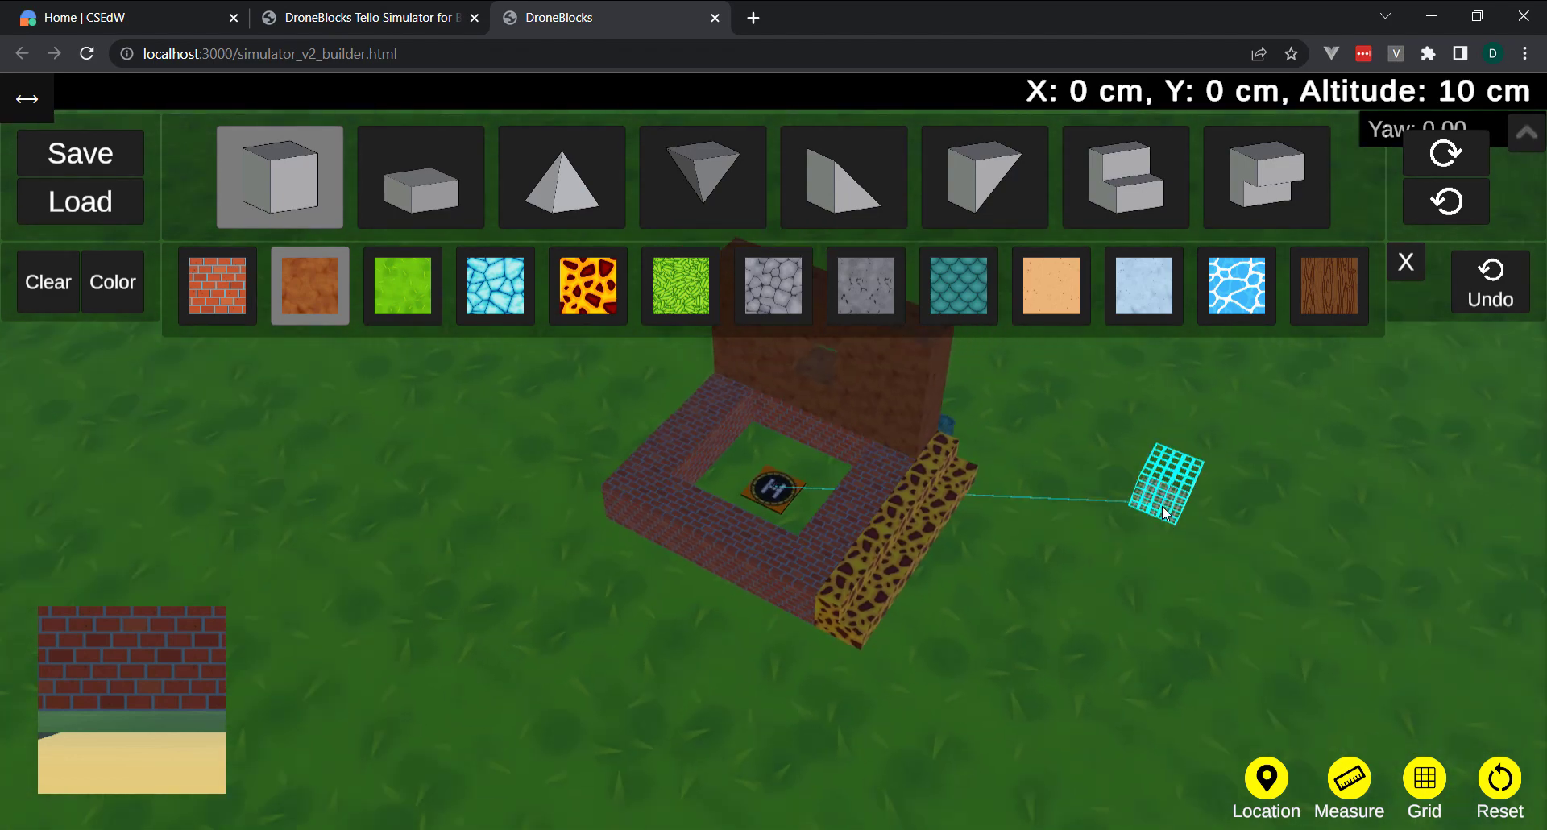
{"action": "scroll", "coordinate": [1019, 459], "scroll_direction": "up", "scroll_amount": 2}
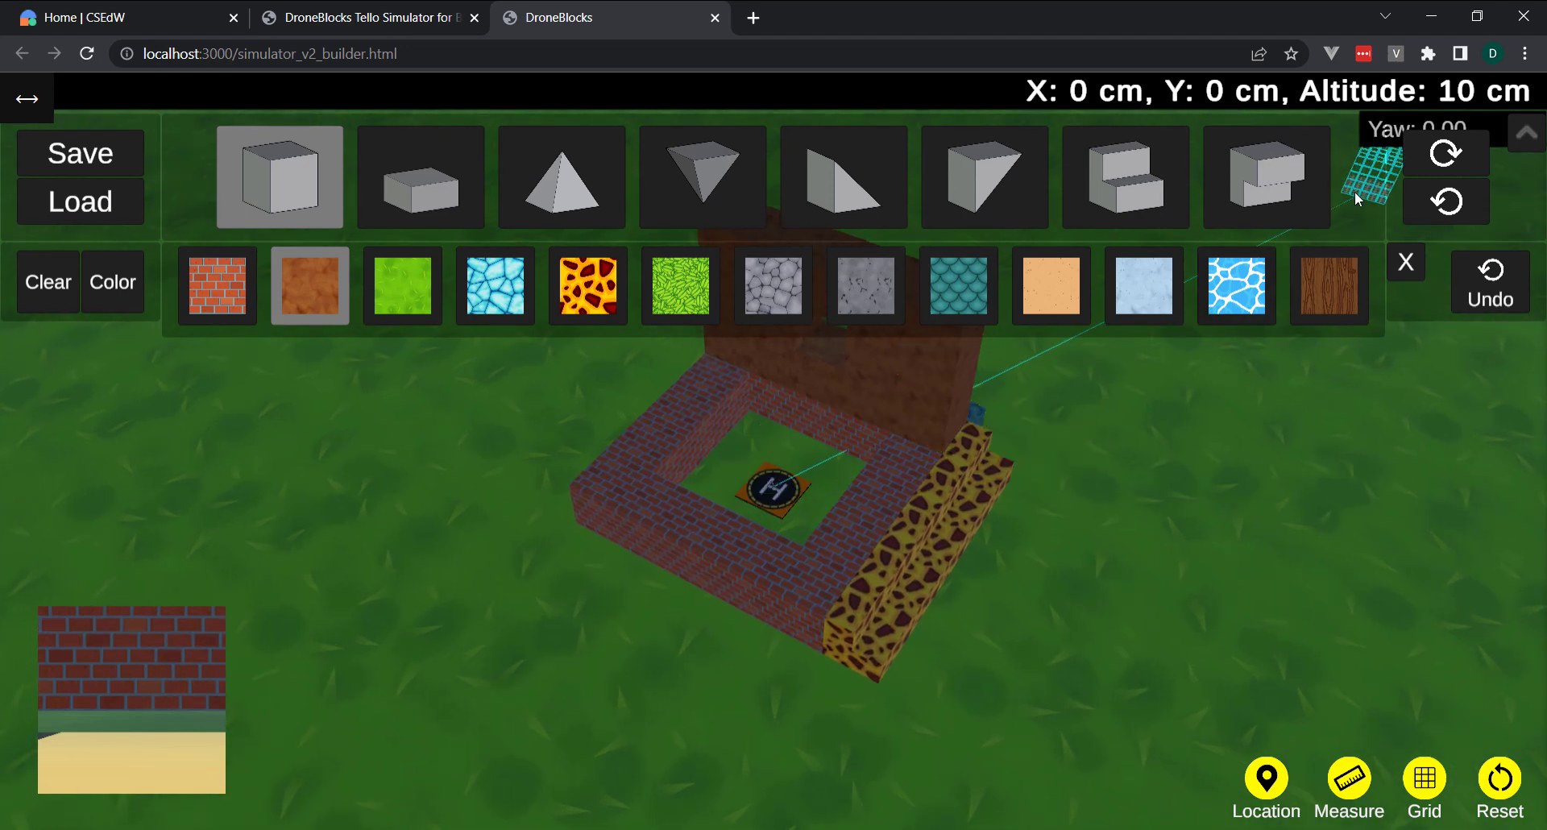
{"action": "left_click", "coordinate": [1525, 137]}
{"action": "left_click", "coordinate": [1525, 137]}
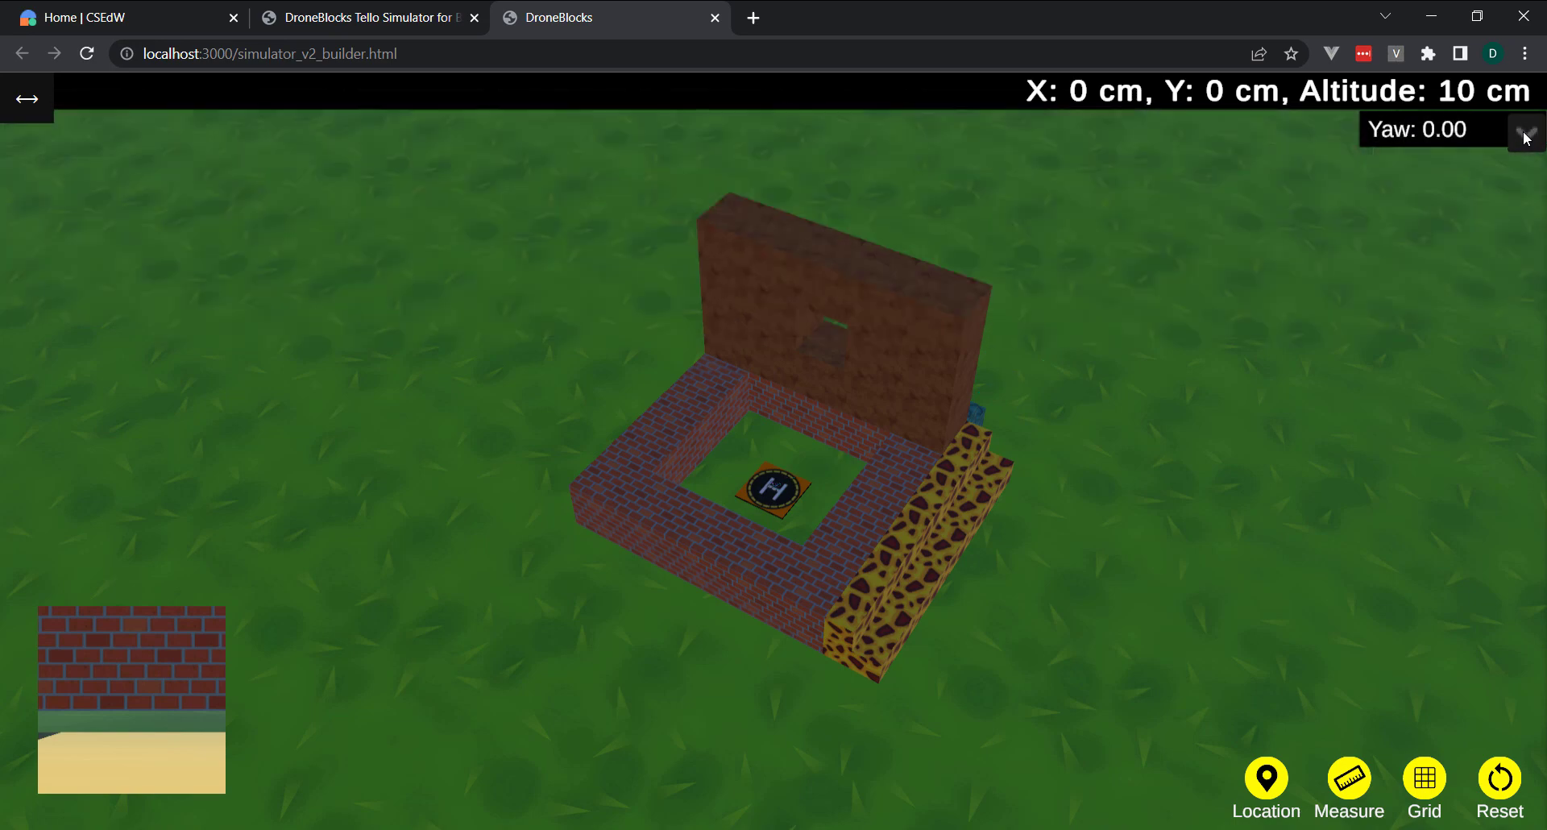
{"action": "left_click", "coordinate": [1525, 137]}
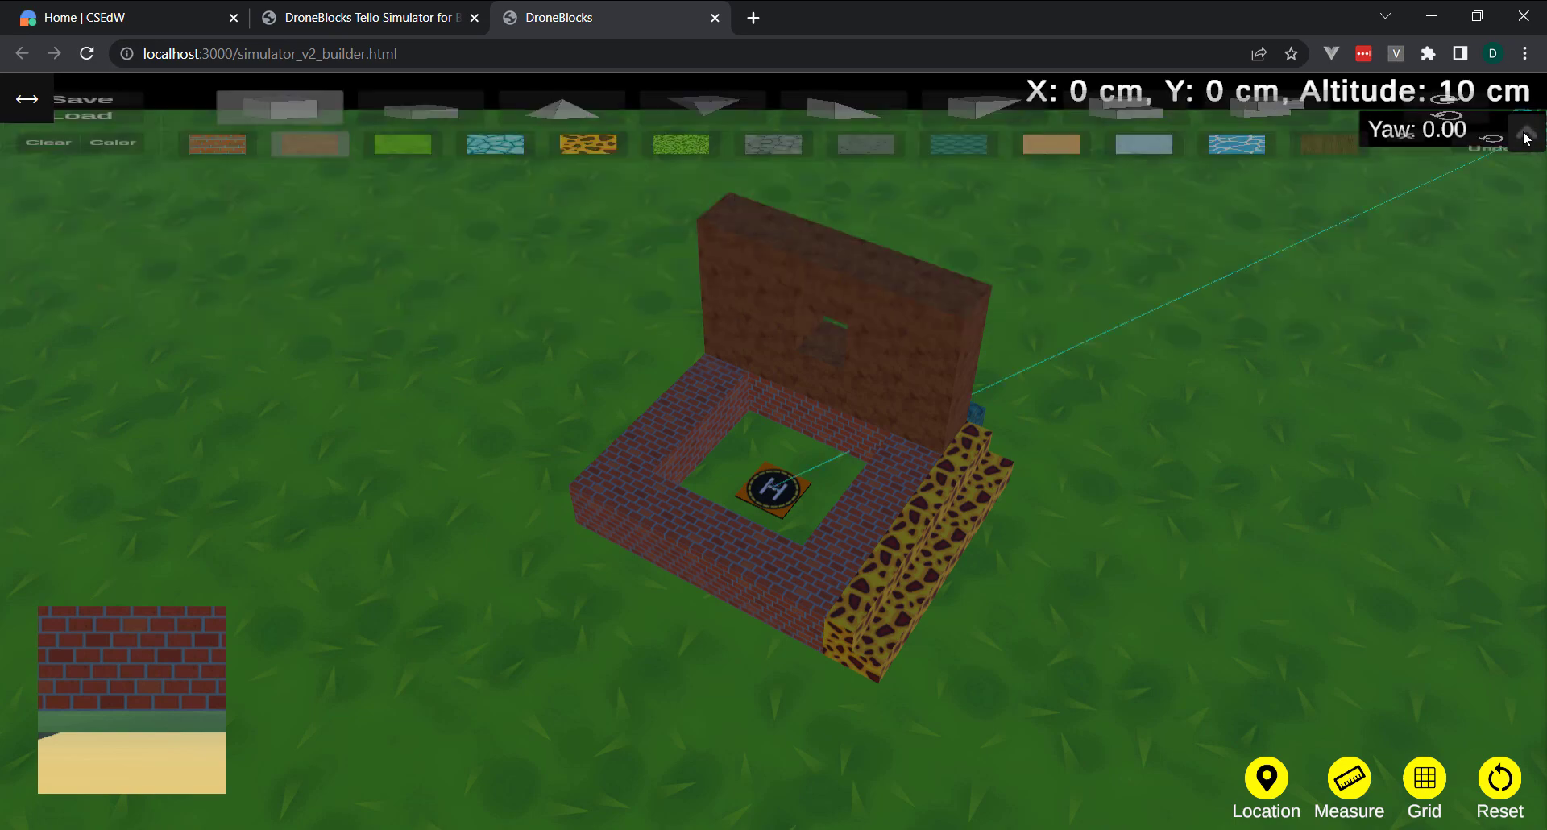
{"action": "left_click", "coordinate": [1524, 135]}
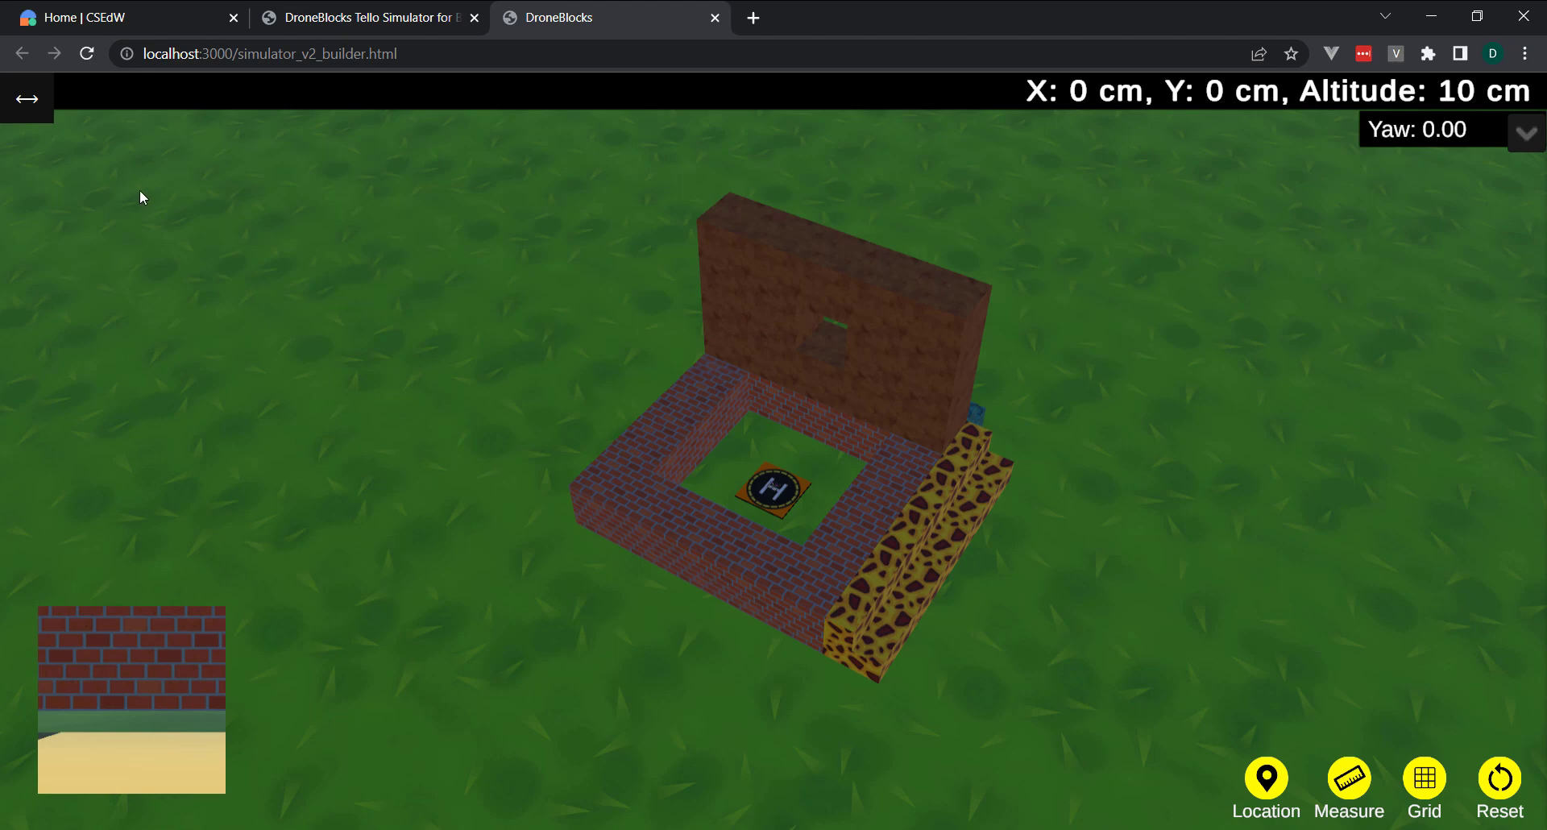
{"action": "left_click", "coordinate": [33, 104]}
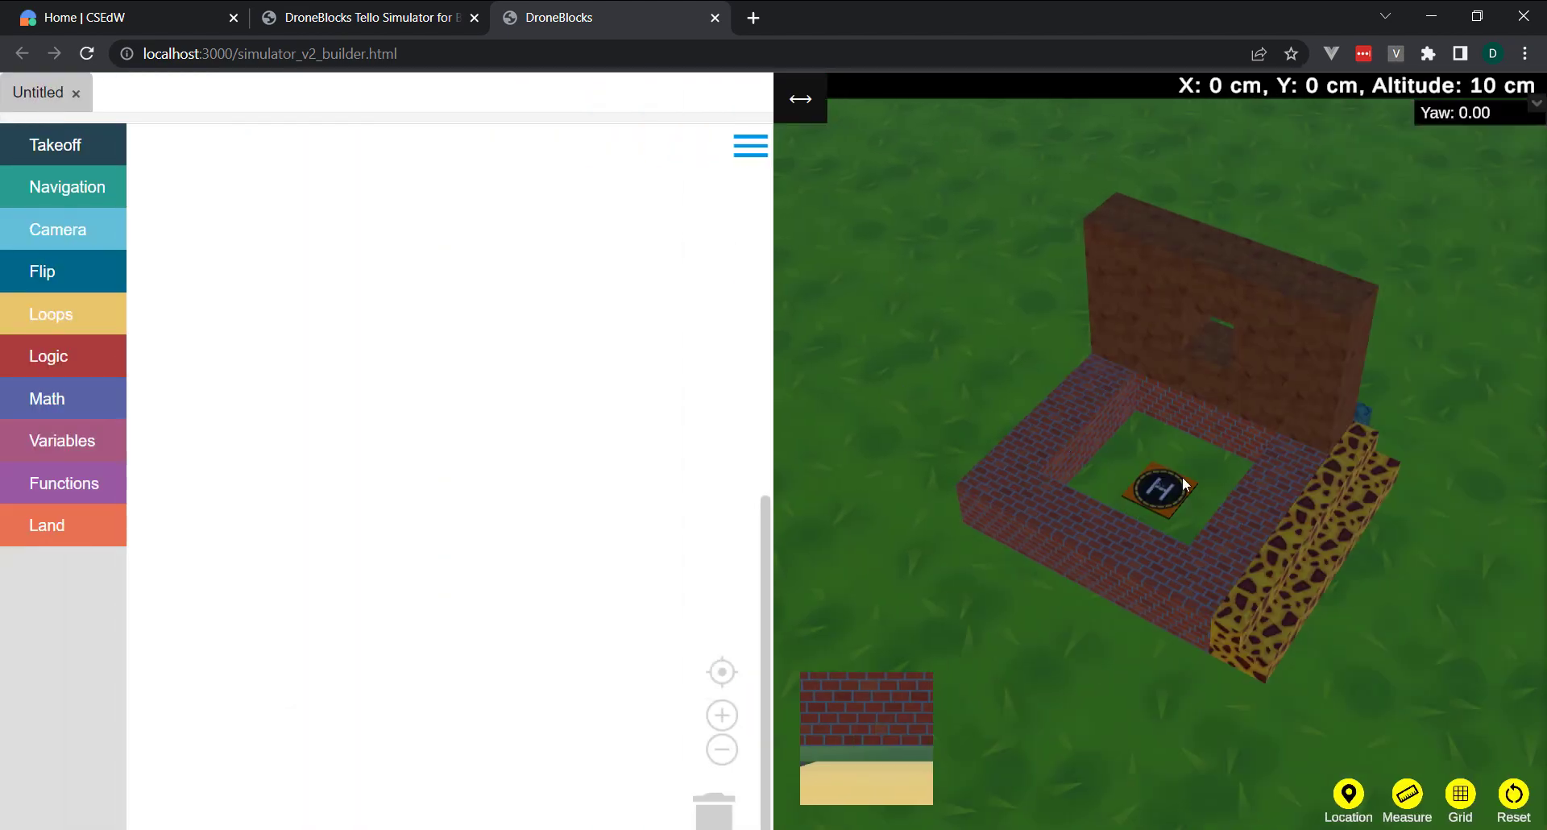
Step: Orbit and zoom the 3D view to look down on the helipad inside the enclosure
{"action": "mouse_move", "coordinate": [1183, 476]}
{"action": "left_mouse_down"}
{"action": "mouse_move", "coordinate": [1215, 387]}
{"action": "mouse_move", "coordinate": [1152, 434]}
{"action": "mouse_move", "coordinate": [1193, 474]}
{"action": "mouse_move", "coordinate": [1289, 351]}
{"action": "left_mouse_up"}
{"action": "scroll", "coordinate": [1195, 451], "scroll_direction": "up", "scroll_amount": 5}
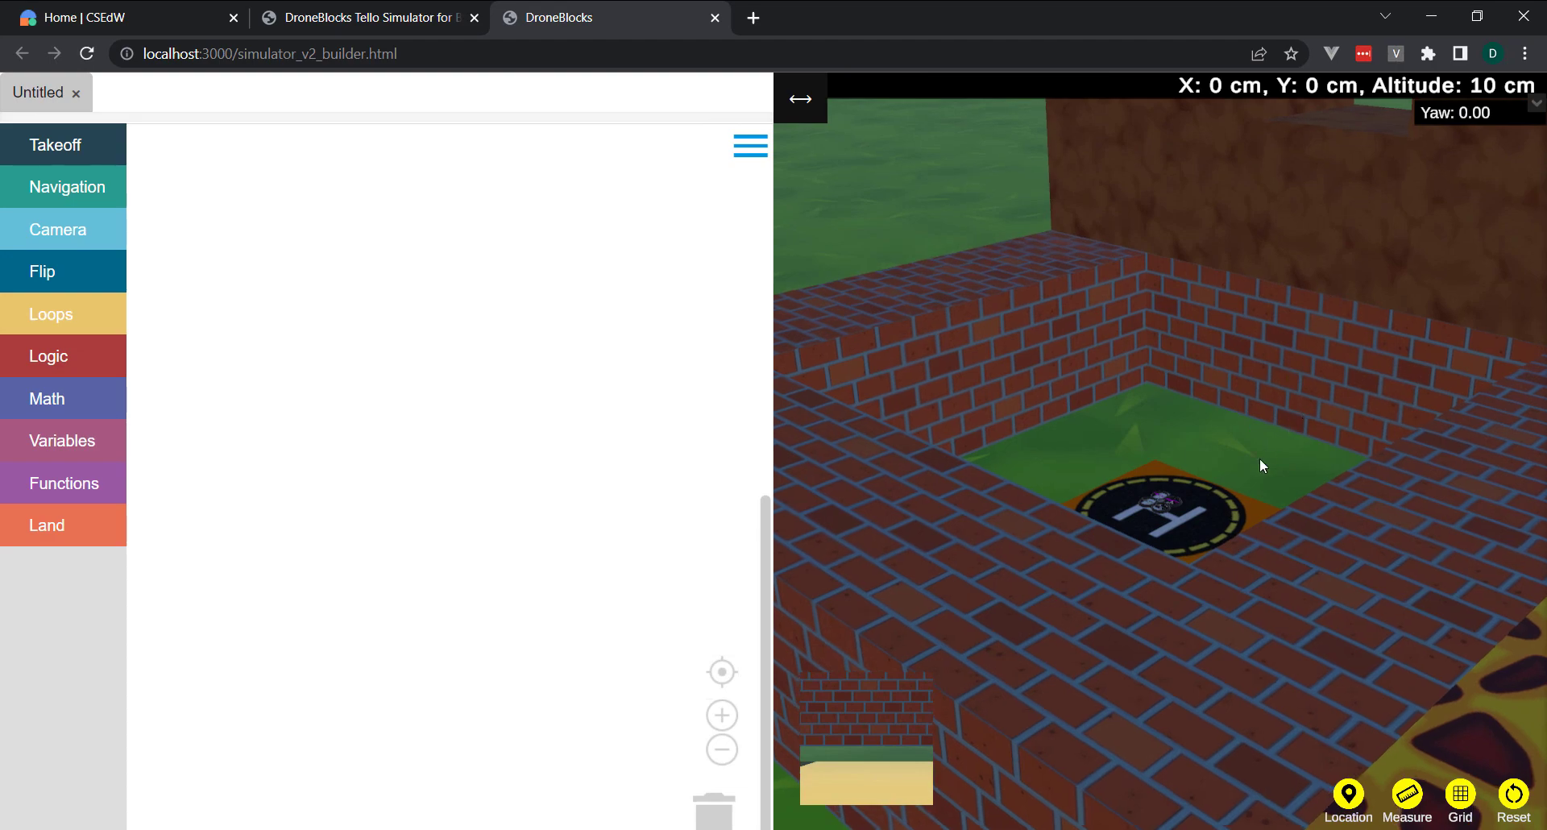
{"action": "mouse_move", "coordinate": [1261, 465]}
{"action": "left_mouse_down"}
{"action": "mouse_move", "coordinate": [1333, 484]}
{"action": "mouse_move", "coordinate": [1268, 524]}
{"action": "mouse_move", "coordinate": [1299, 532]}
{"action": "mouse_move", "coordinate": [1294, 406]}
{"action": "left_mouse_up"}
{"action": "scroll", "coordinate": [1294, 406], "scroll_direction": "down", "scroll_amount": 3}
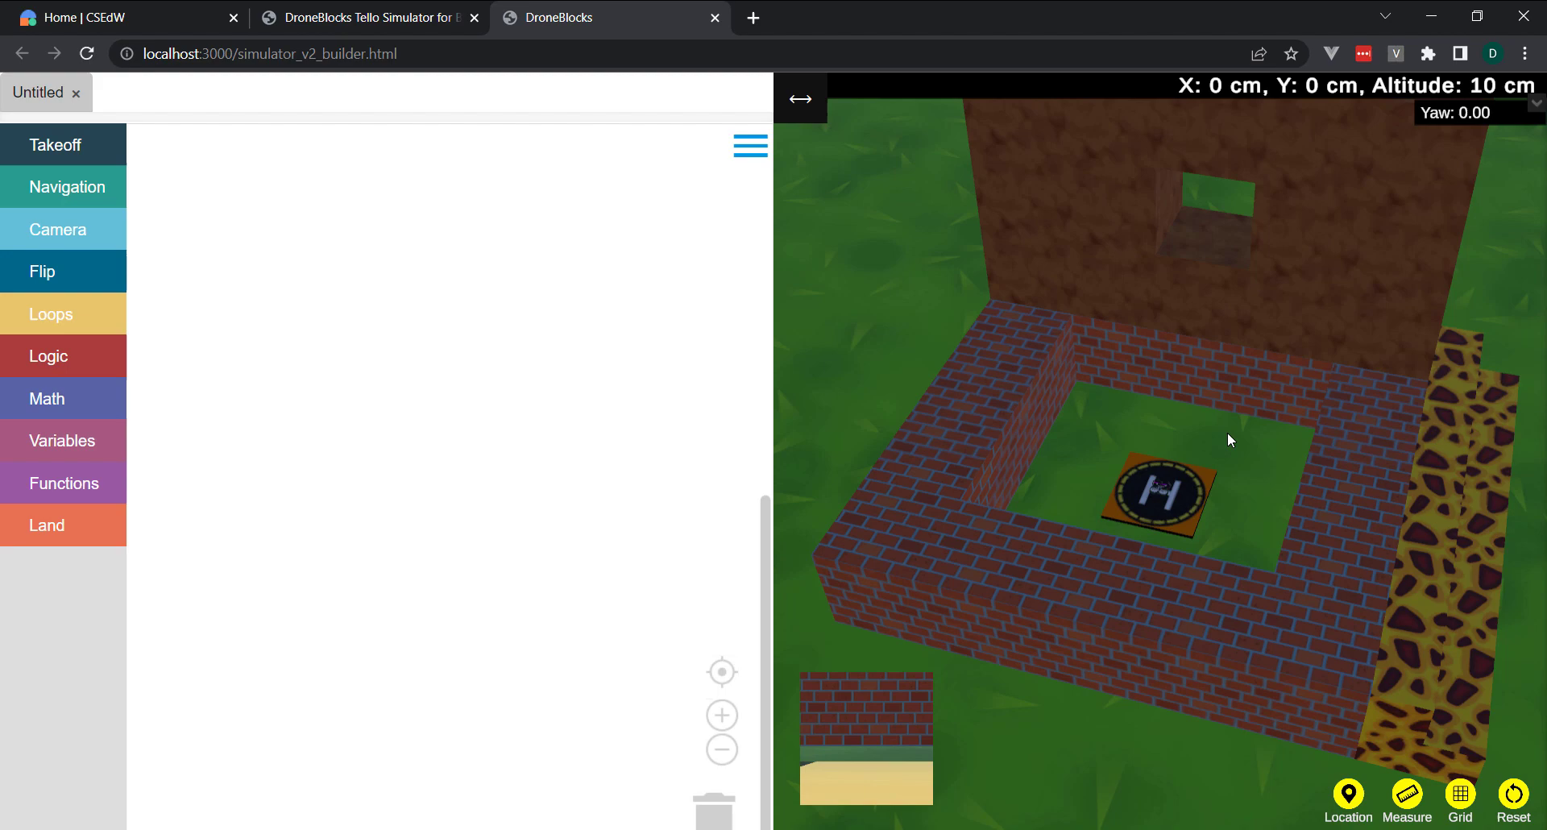
{"action": "scroll", "coordinate": [1230, 452], "scroll_direction": "up", "scroll_amount": 5}
{"action": "scroll", "coordinate": [1230, 451], "scroll_direction": "down", "scroll_amount": 2}
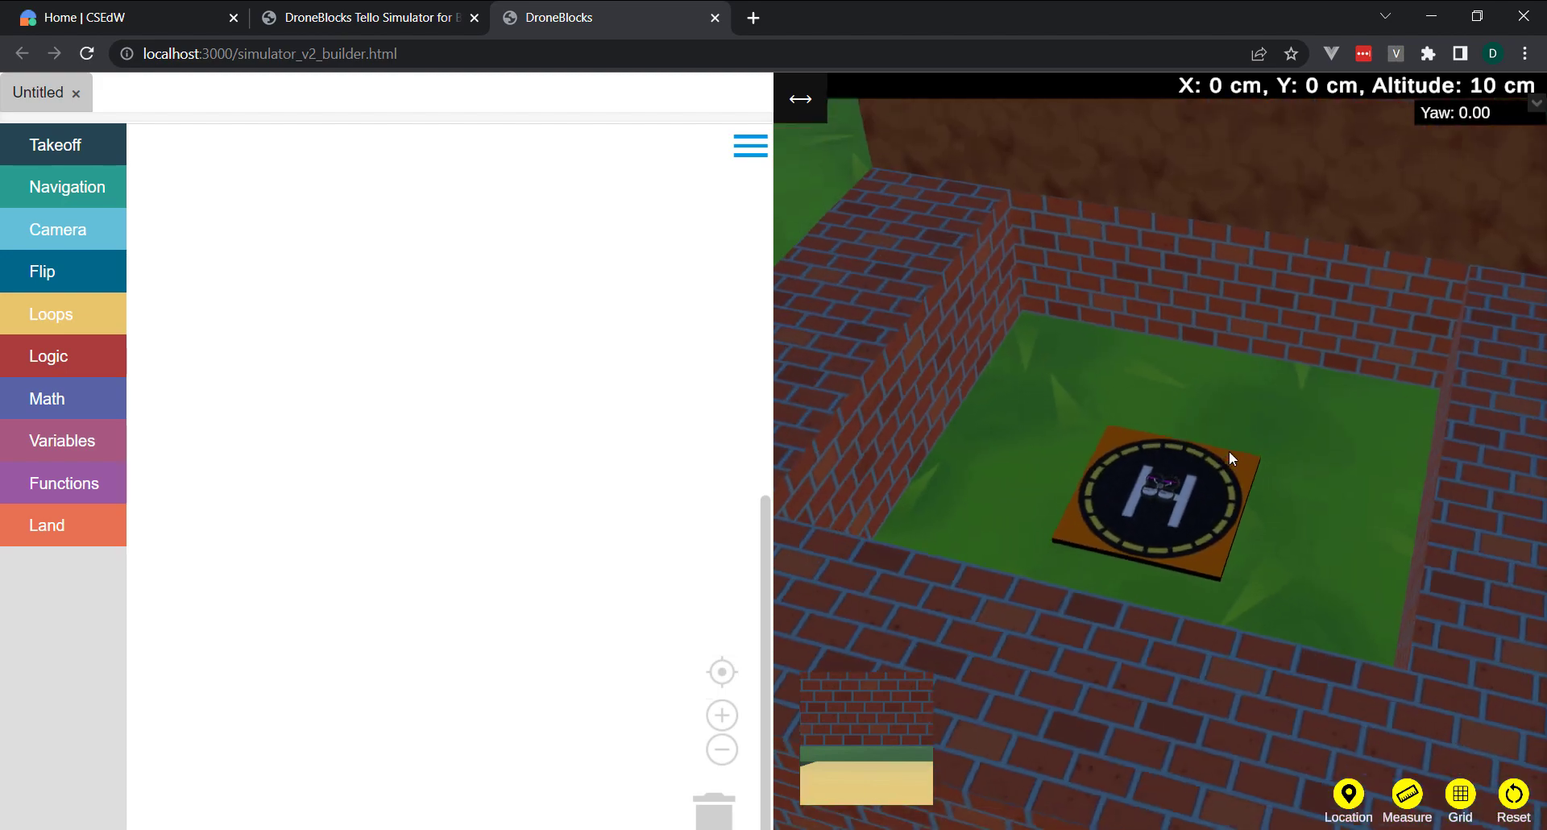
Step: Drag a takeoff block from the Takeoff category onto the workspace
{"action": "left_click", "coordinate": [70, 158]}
{"action": "left_click_drag", "start_coordinate": [161, 148], "coordinate": [385, 213]}
{"action": "scroll", "coordinate": [920, 243], "scroll_direction": "down", "scroll_amount": 2}
{"action": "scroll", "coordinate": [920, 244], "scroll_direction": "down", "scroll_amount": 3}
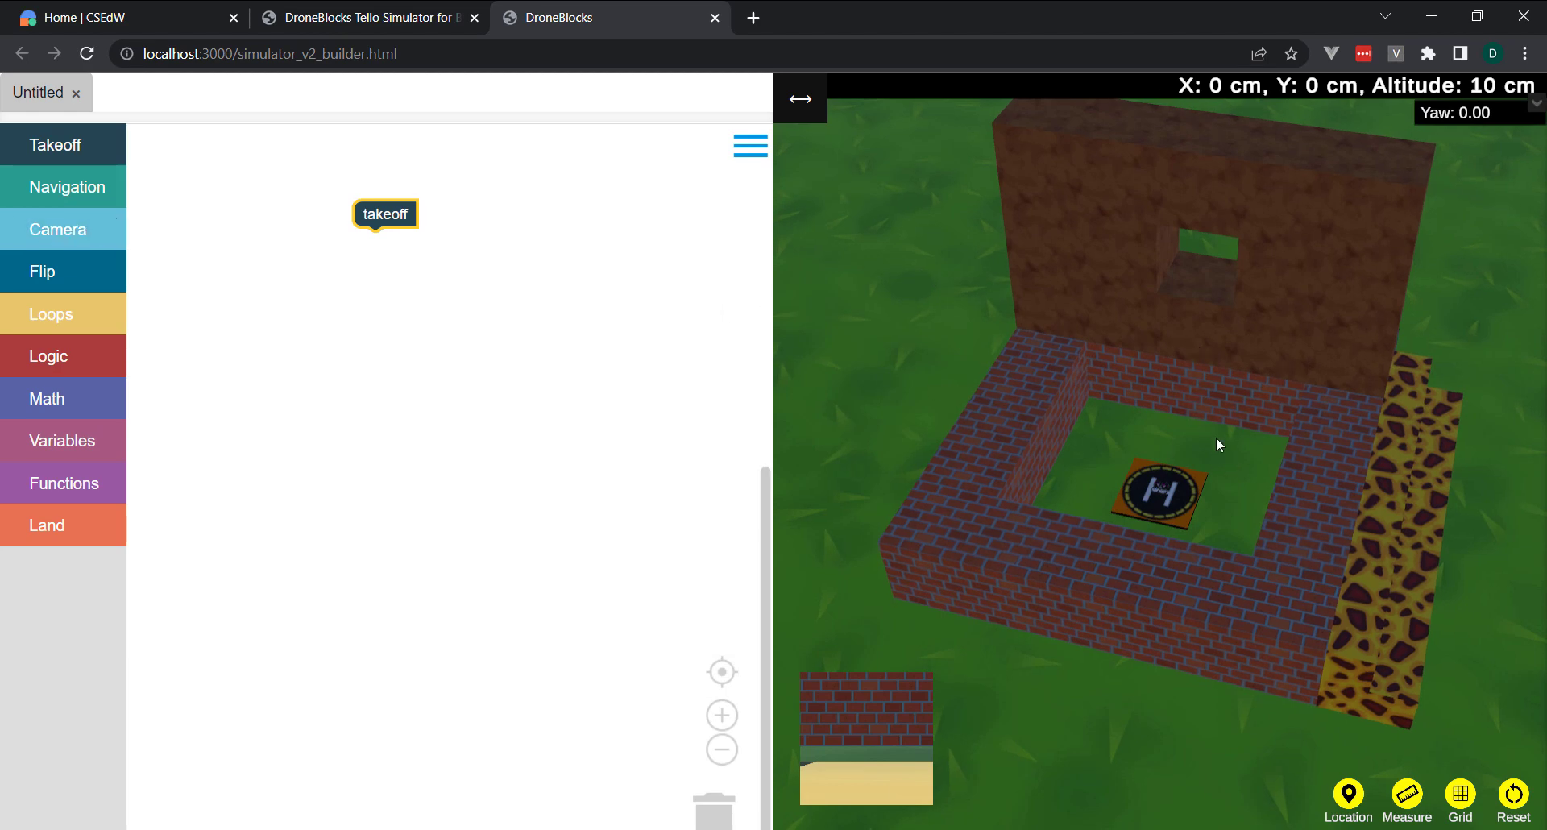
{"action": "left_click_drag", "start_coordinate": [1216, 436], "coordinate": [1215, 379]}
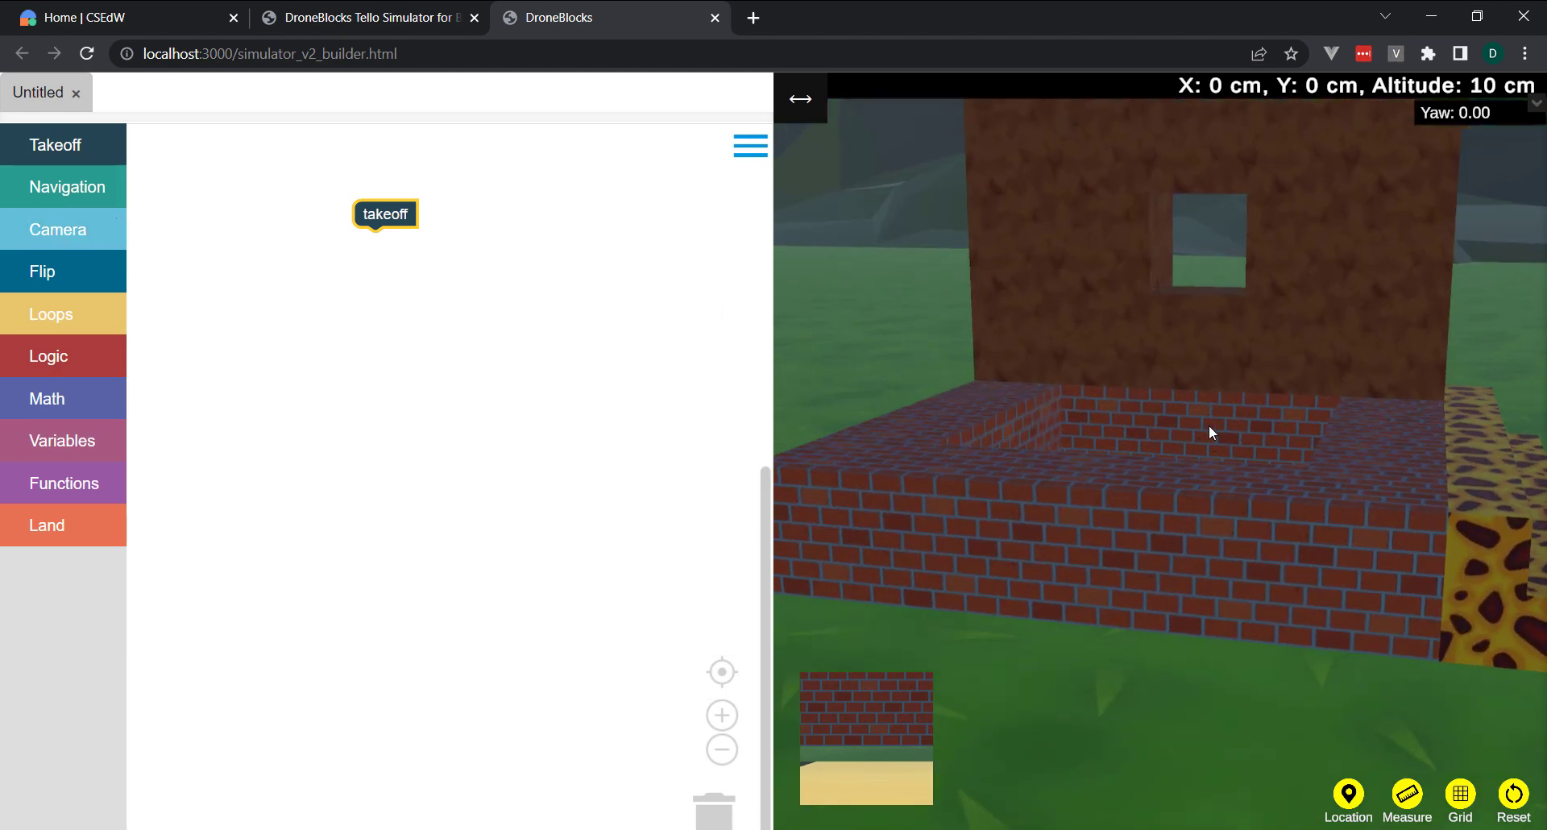
Step: Attach a fly up block under takeoff, set to 120 cm
{"action": "left_click", "coordinate": [27, 190]}
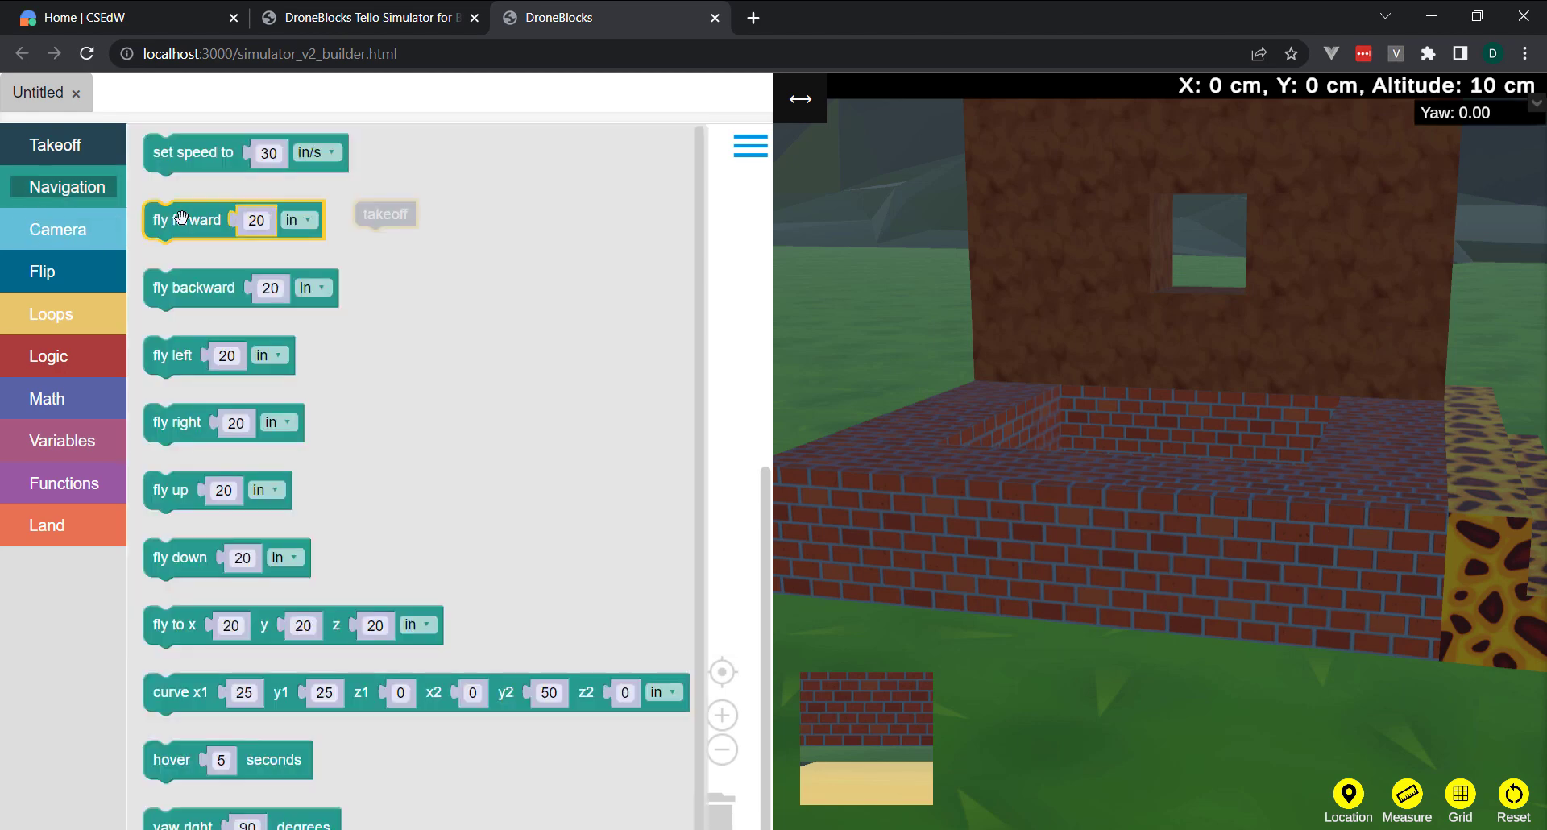
{"action": "left_click_drag", "start_coordinate": [161, 490], "coordinate": [381, 252]}
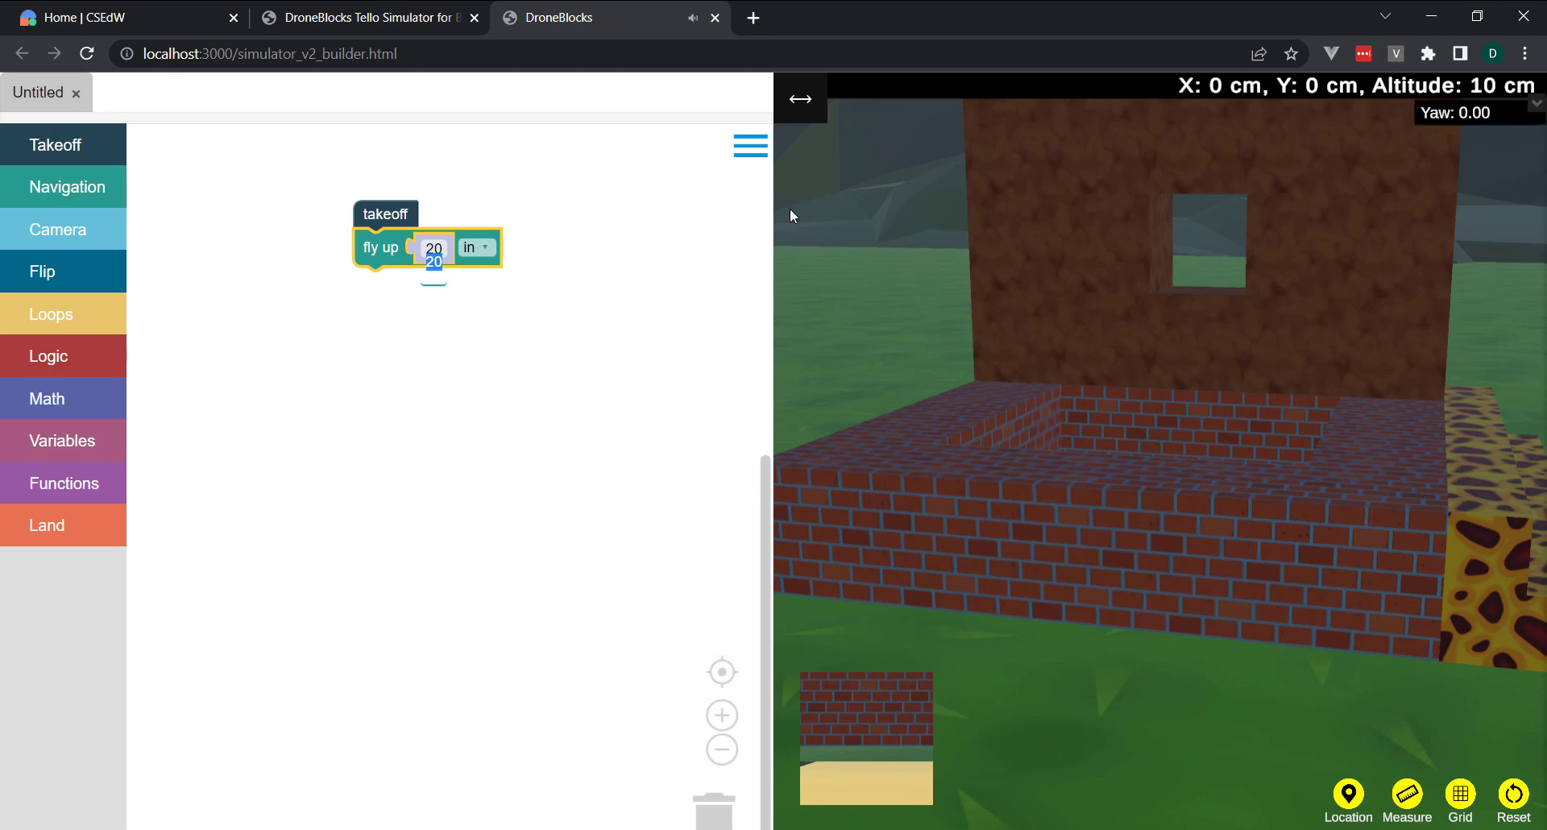
{"action": "type", "text": "120"}
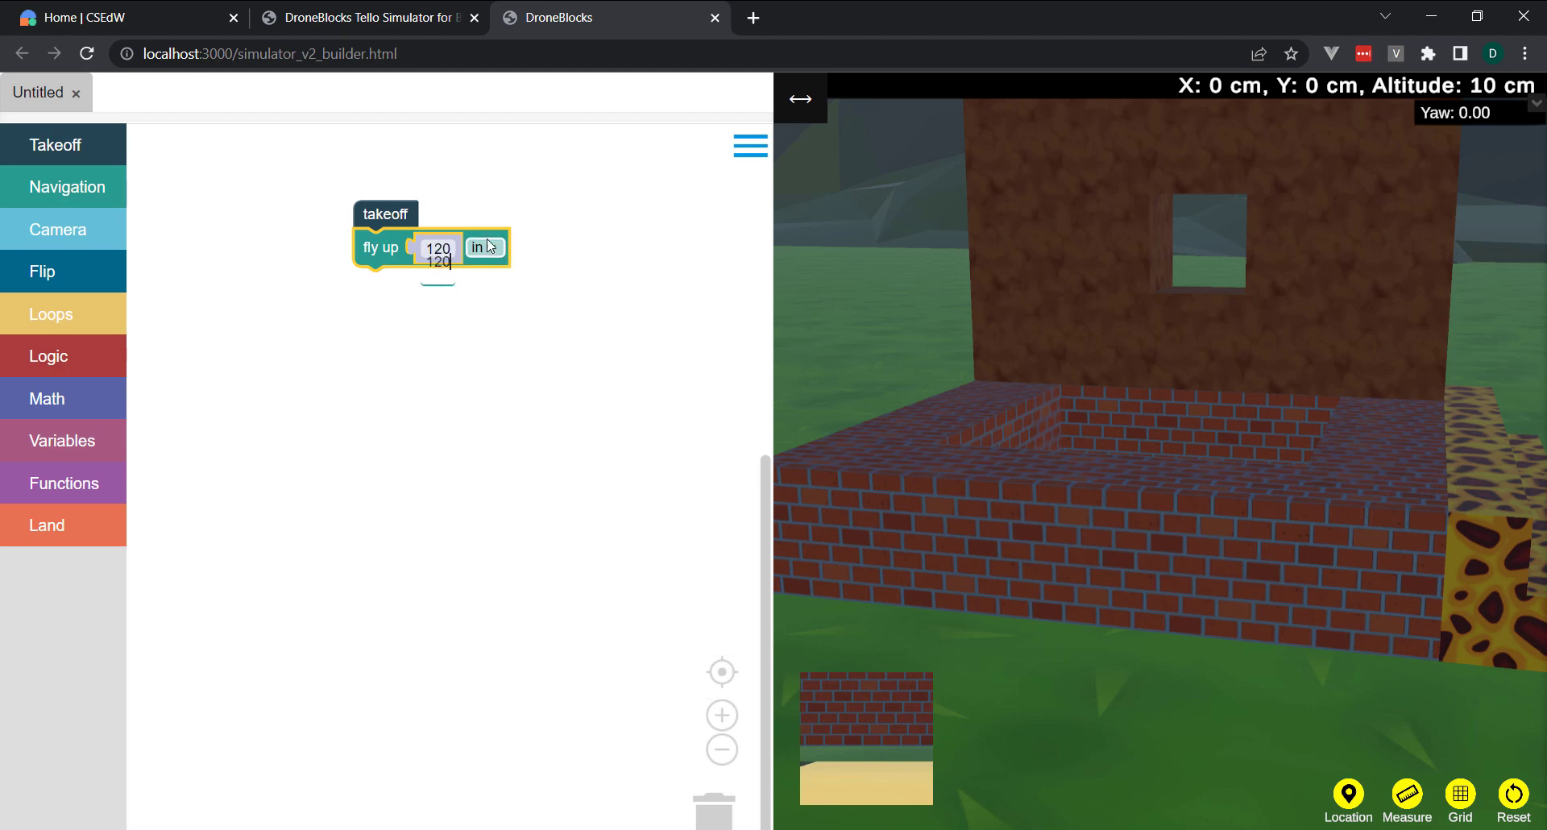
{"action": "left_click", "coordinate": [489, 246]}
{"action": "left_click", "coordinate": [490, 320]}
Step: Add a fly forward block below it with a distance of 300 cm
{"action": "left_click", "coordinate": [91, 194]}
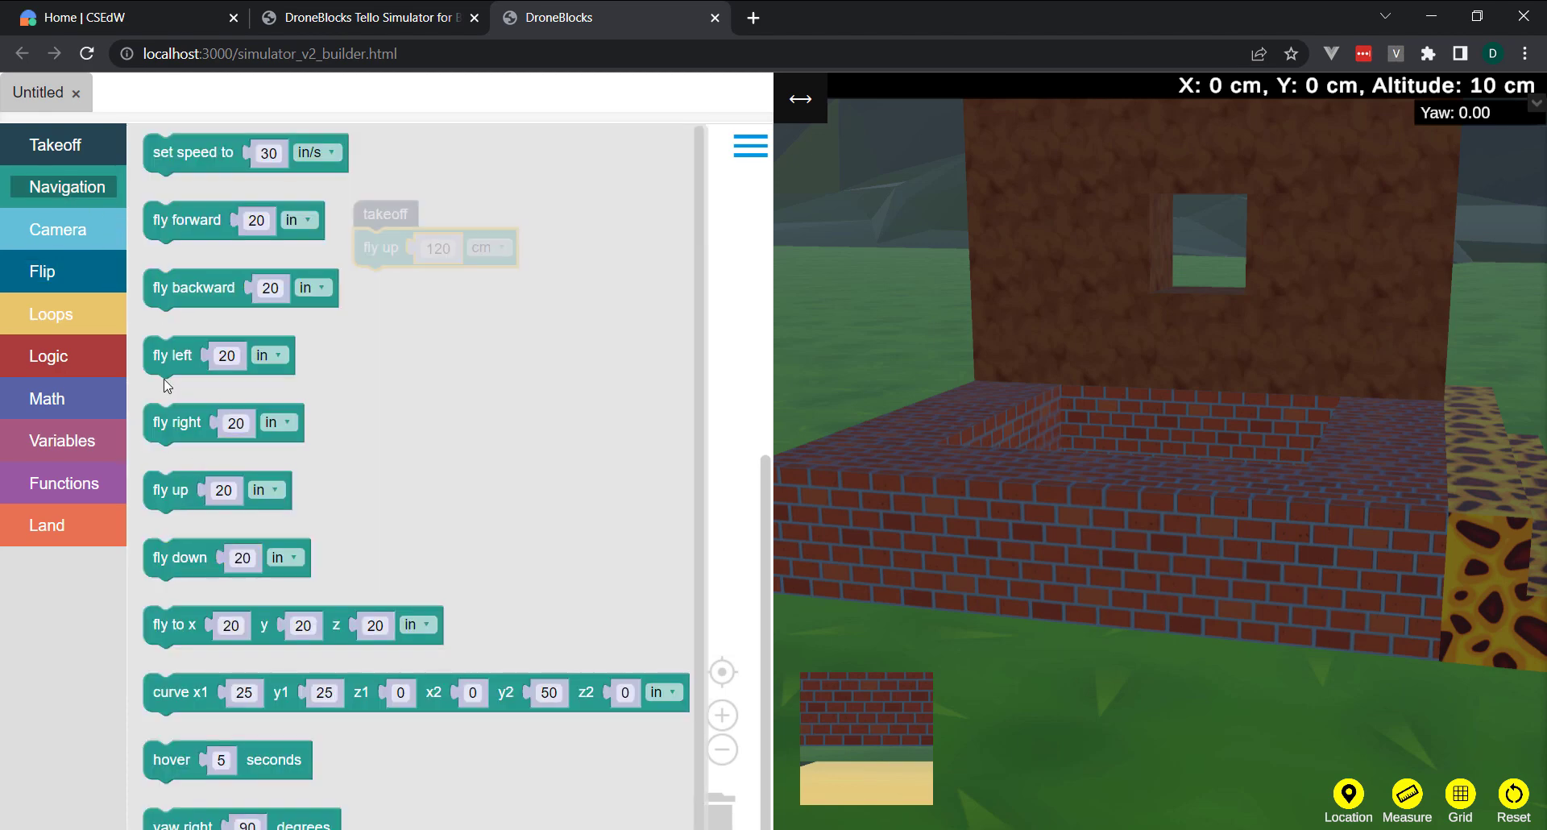
{"action": "left_click_drag", "start_coordinate": [185, 220], "coordinate": [467, 311]}
{"action": "left_click", "coordinate": [462, 284]}
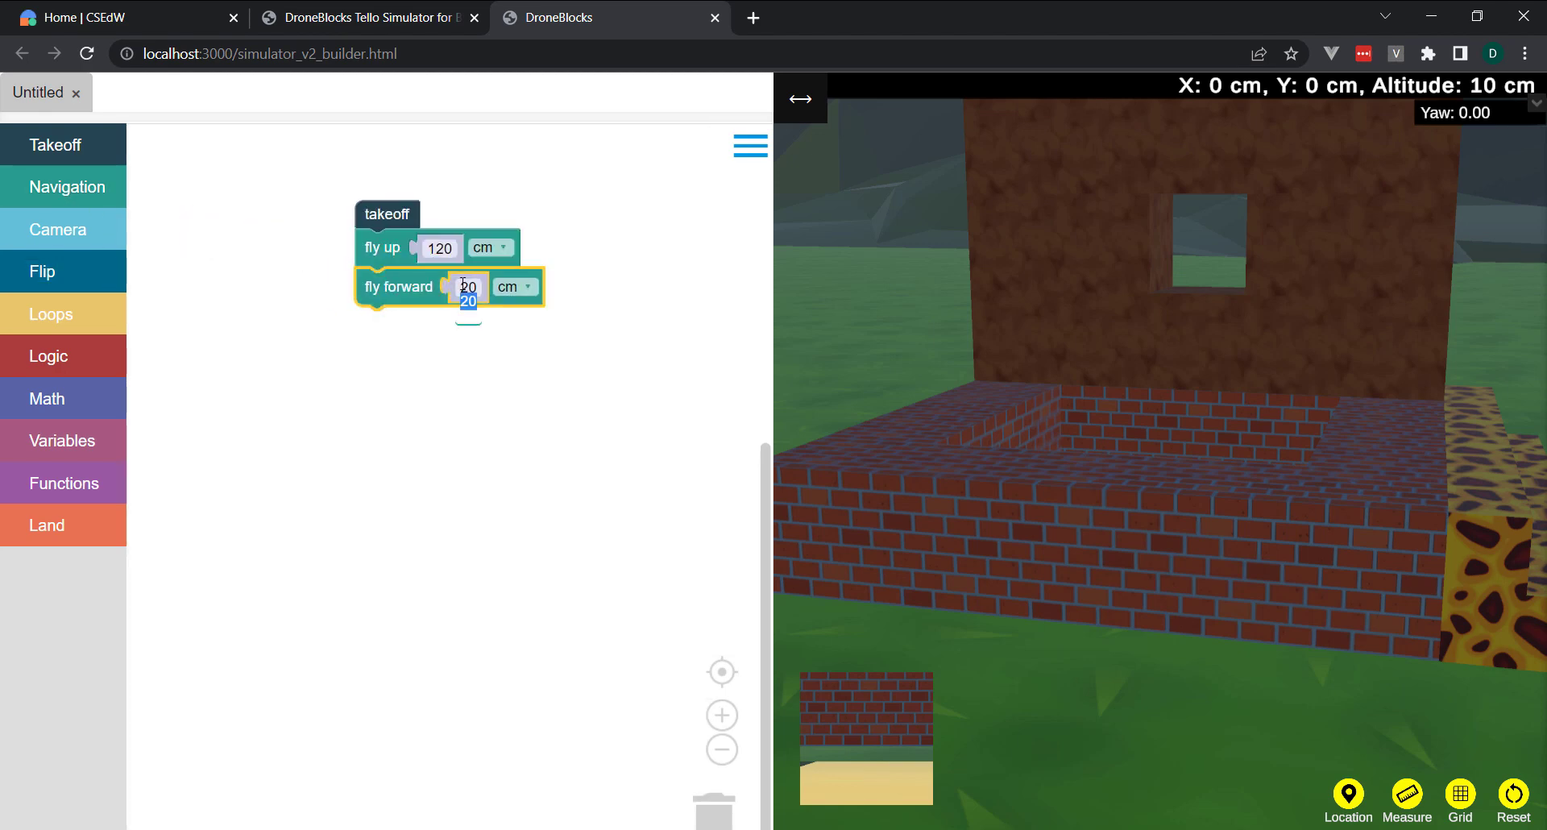
{"action": "type", "text": "300"}
Step: Confirm the 300 cm forward distance and attach a land block at the program's end
{"action": "left_click", "coordinate": [449, 392]}
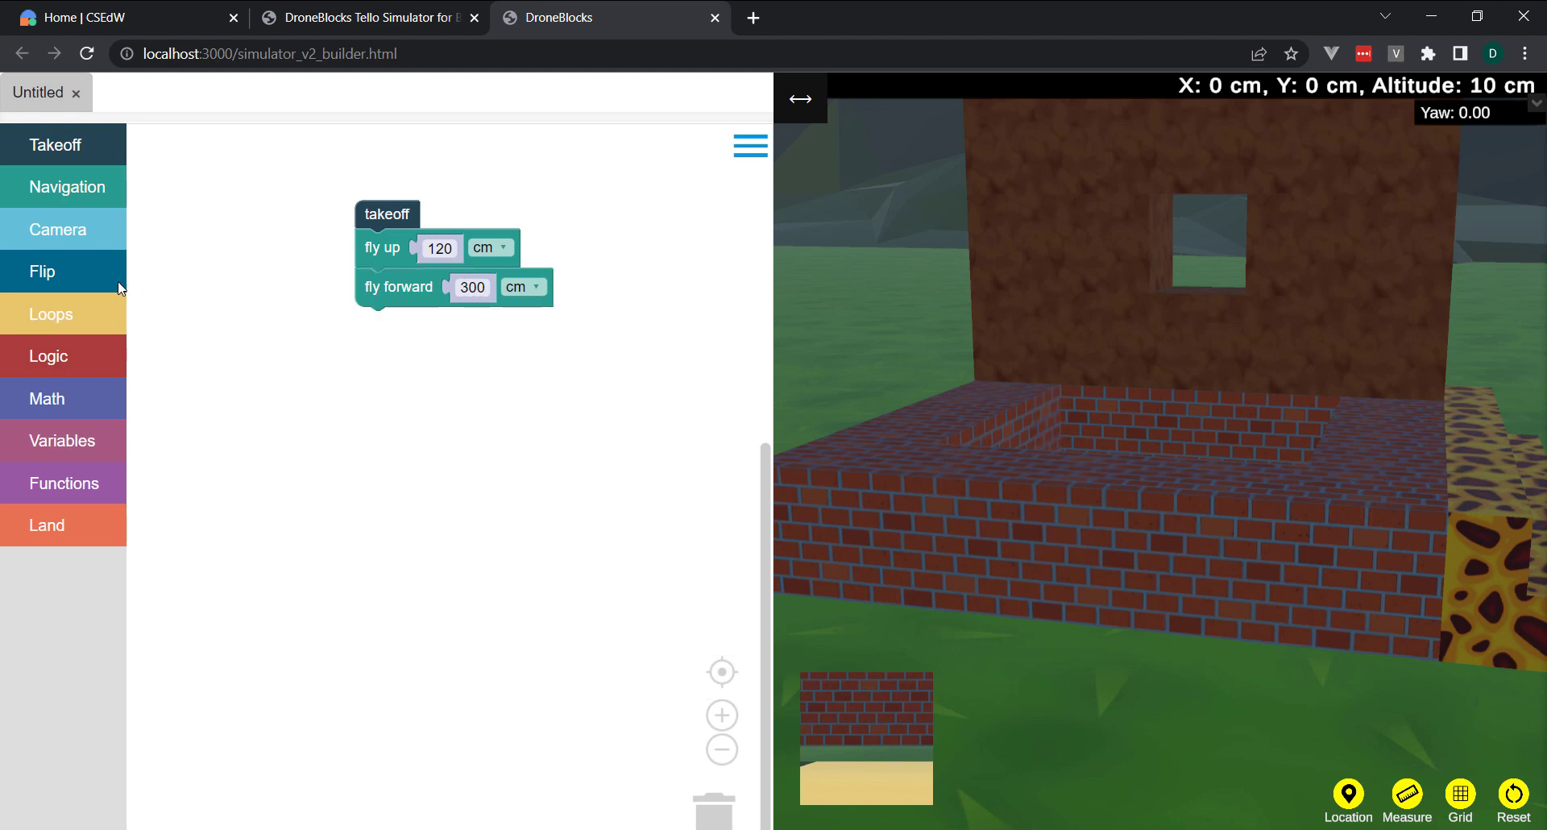
{"action": "left_click", "coordinate": [80, 515]}
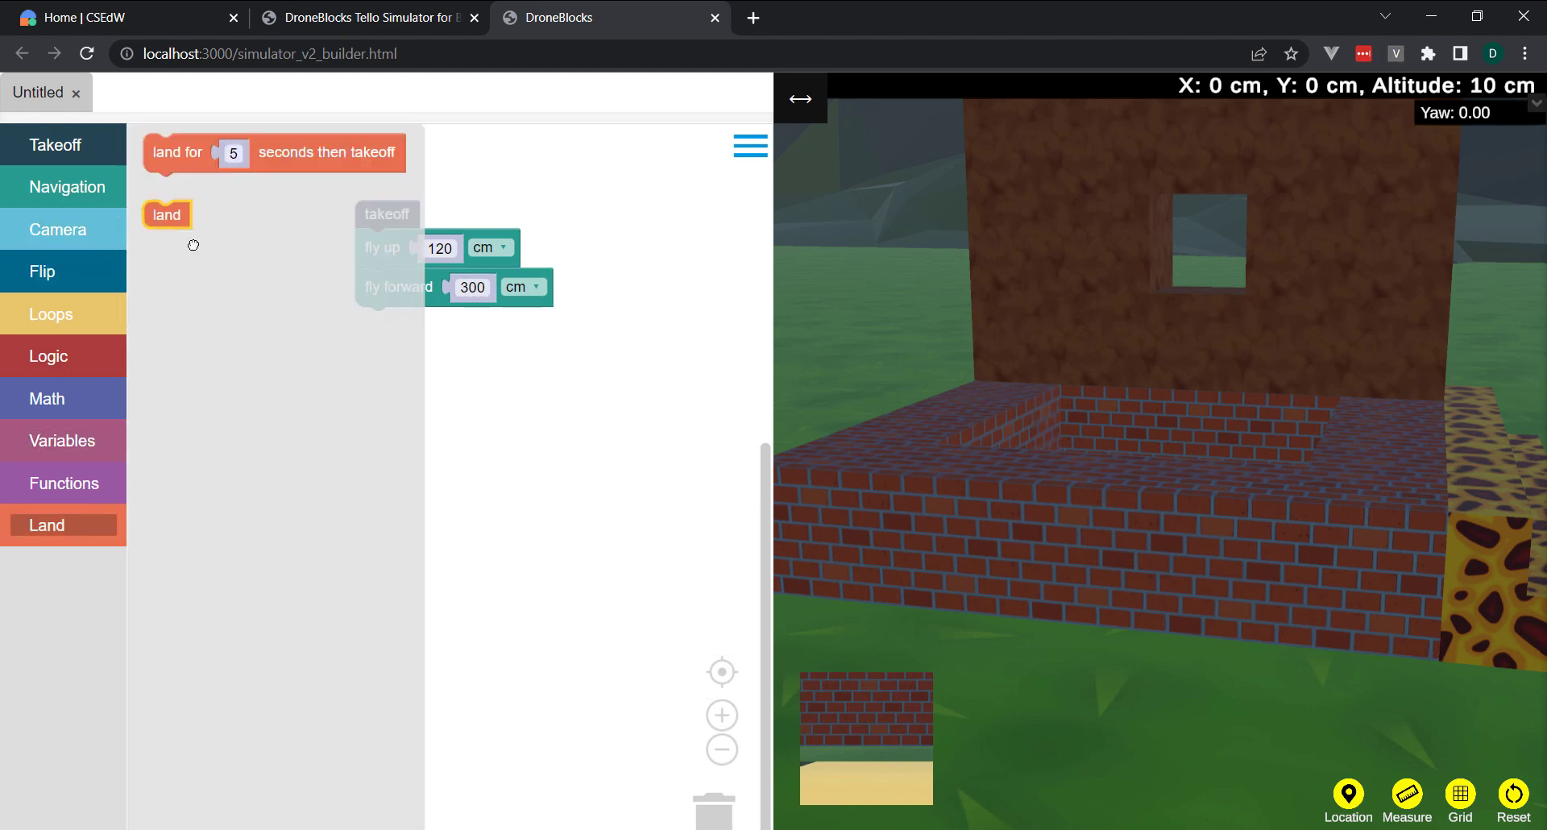
{"action": "left_click_drag", "start_coordinate": [194, 245], "coordinate": [403, 350]}
Step: Insert a set speed block after takeoff with its unit set to cm/s
{"action": "left_click", "coordinate": [66, 191]}
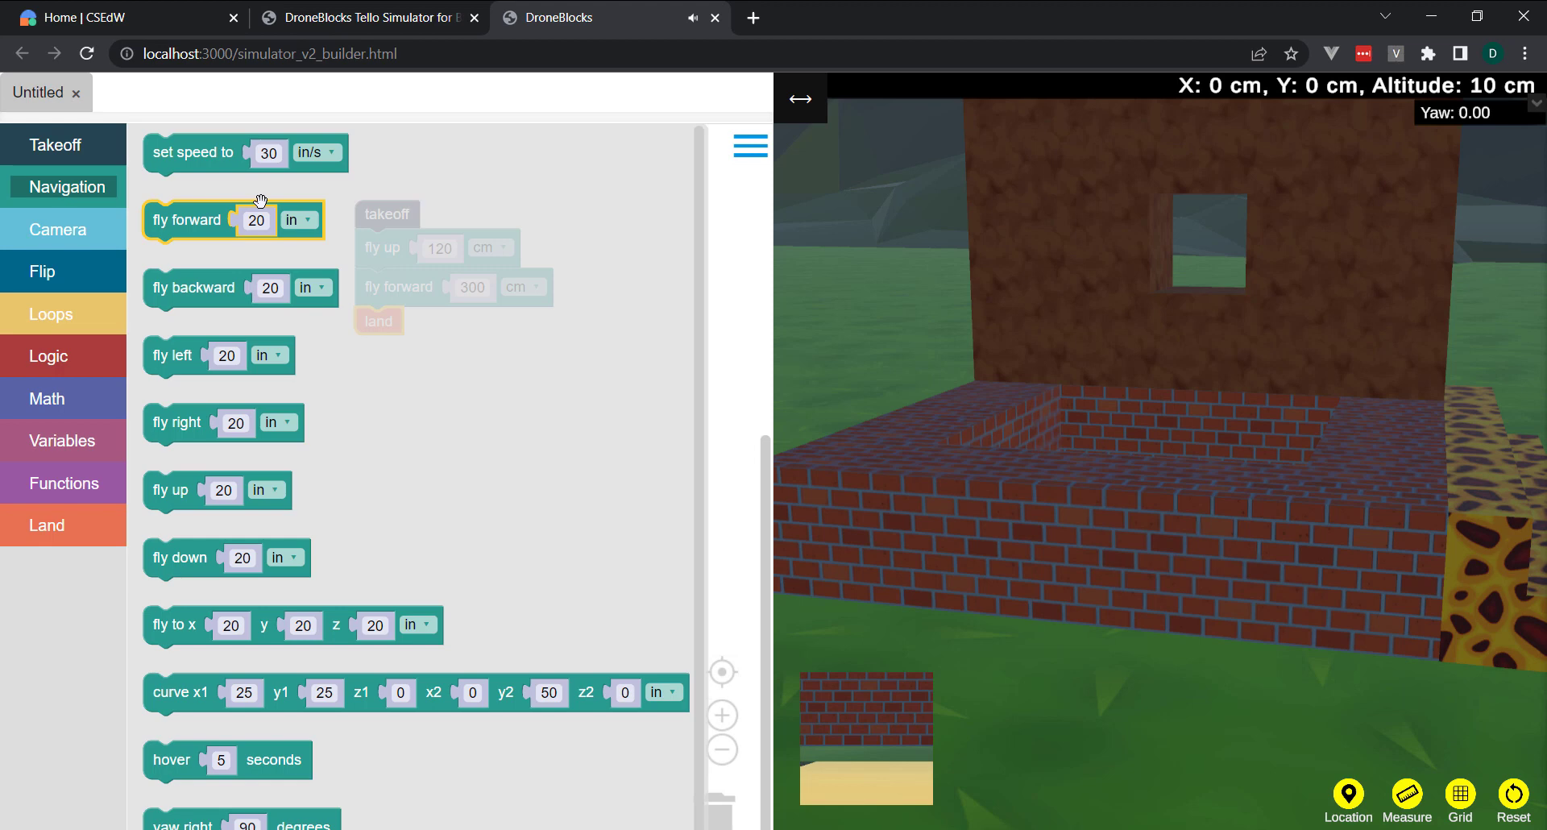
{"action": "left_click_drag", "start_coordinate": [266, 157], "coordinate": [470, 251]}
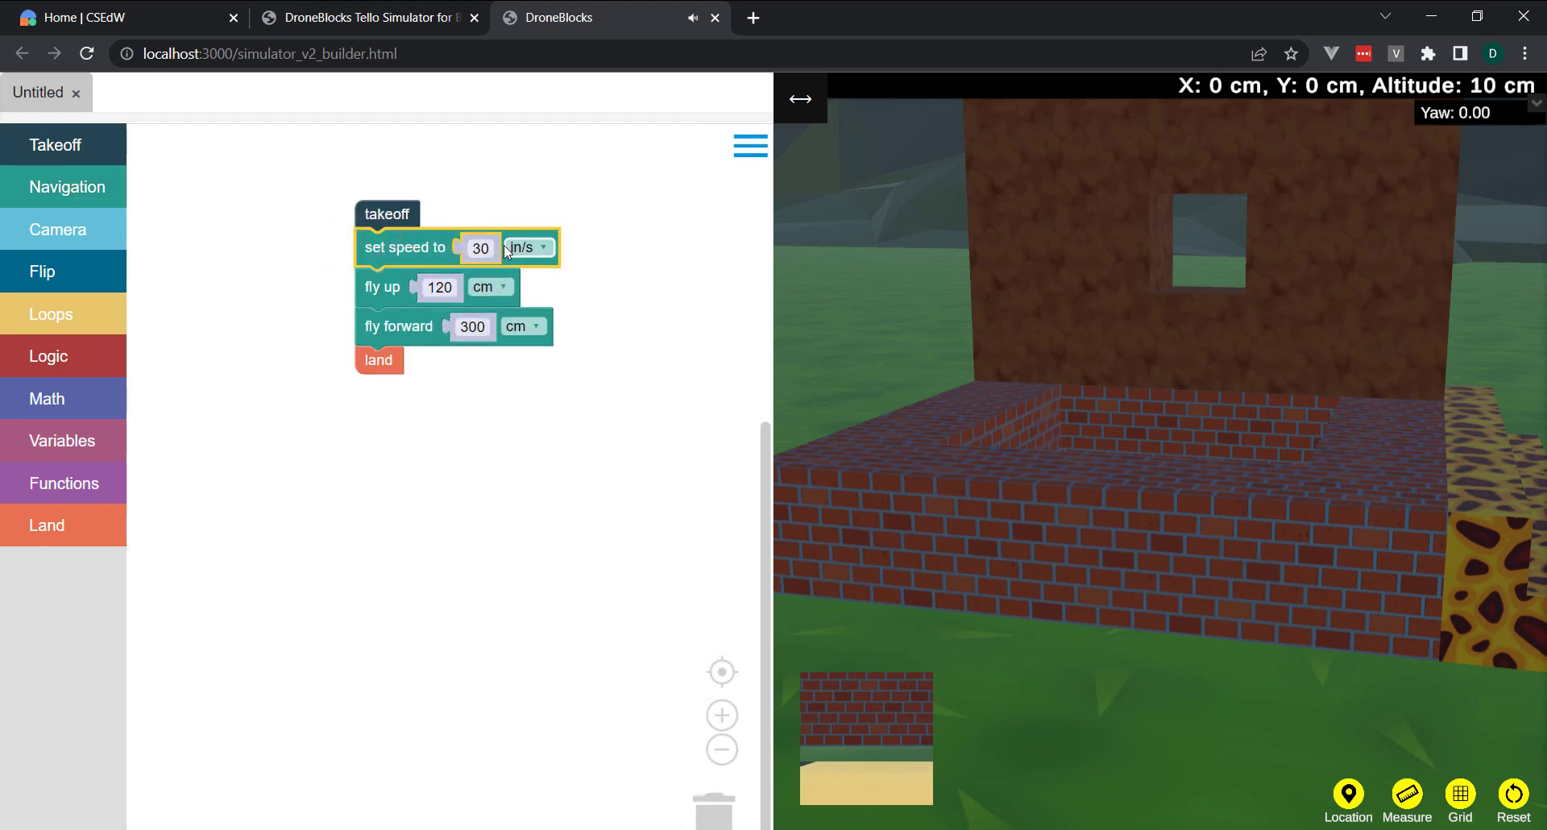
{"action": "left_click", "coordinate": [519, 248]}
{"action": "left_click", "coordinate": [528, 306]}
Step: Enter a speed of 100 cm/s and launch the mission from the menu
{"action": "type", "text": "100"}
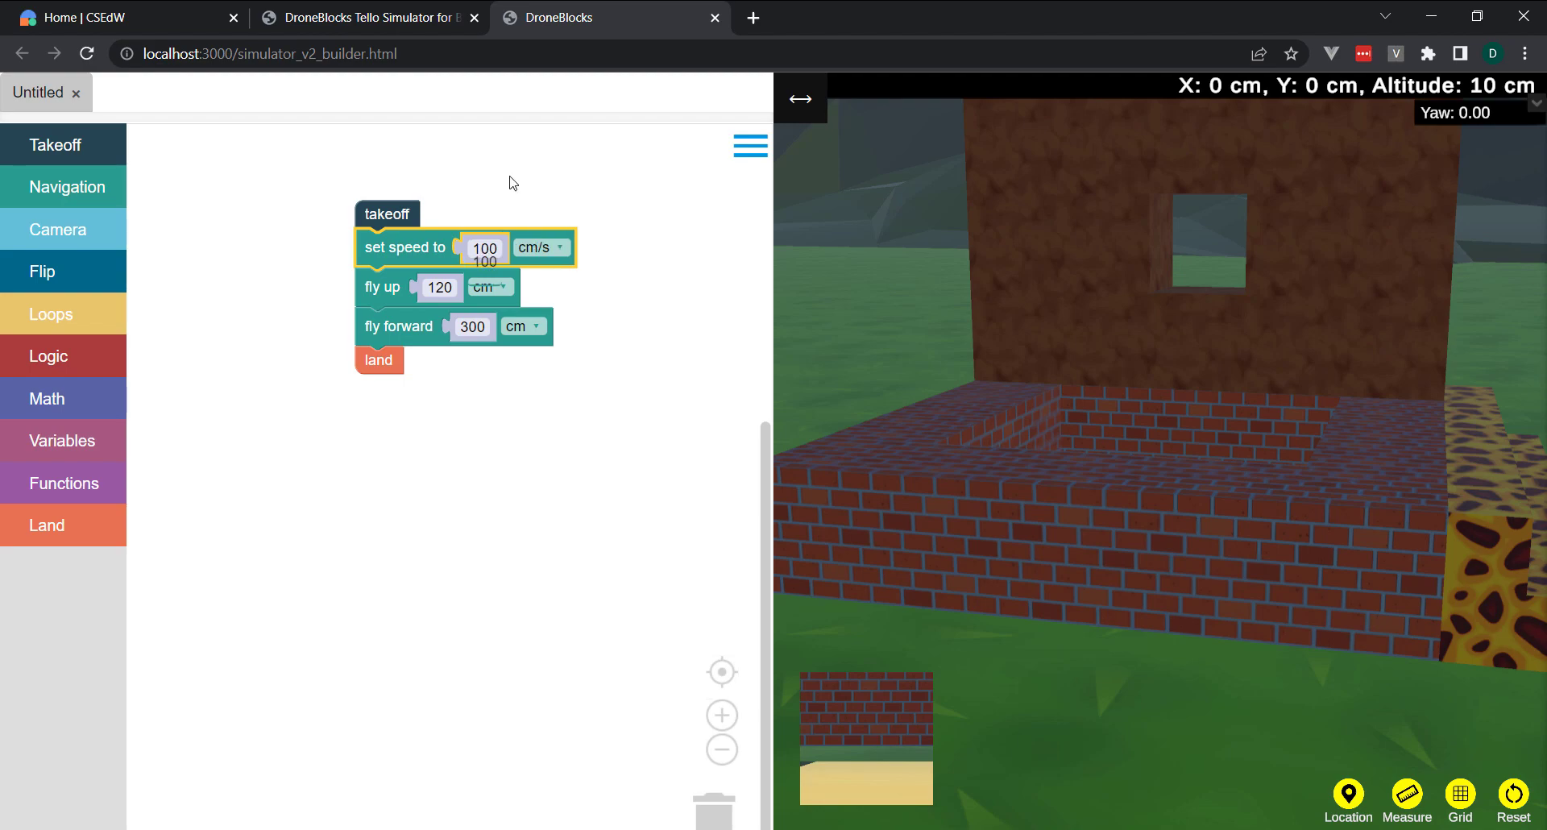
{"action": "left_click", "coordinate": [514, 181]}
{"action": "left_click", "coordinate": [738, 150]}
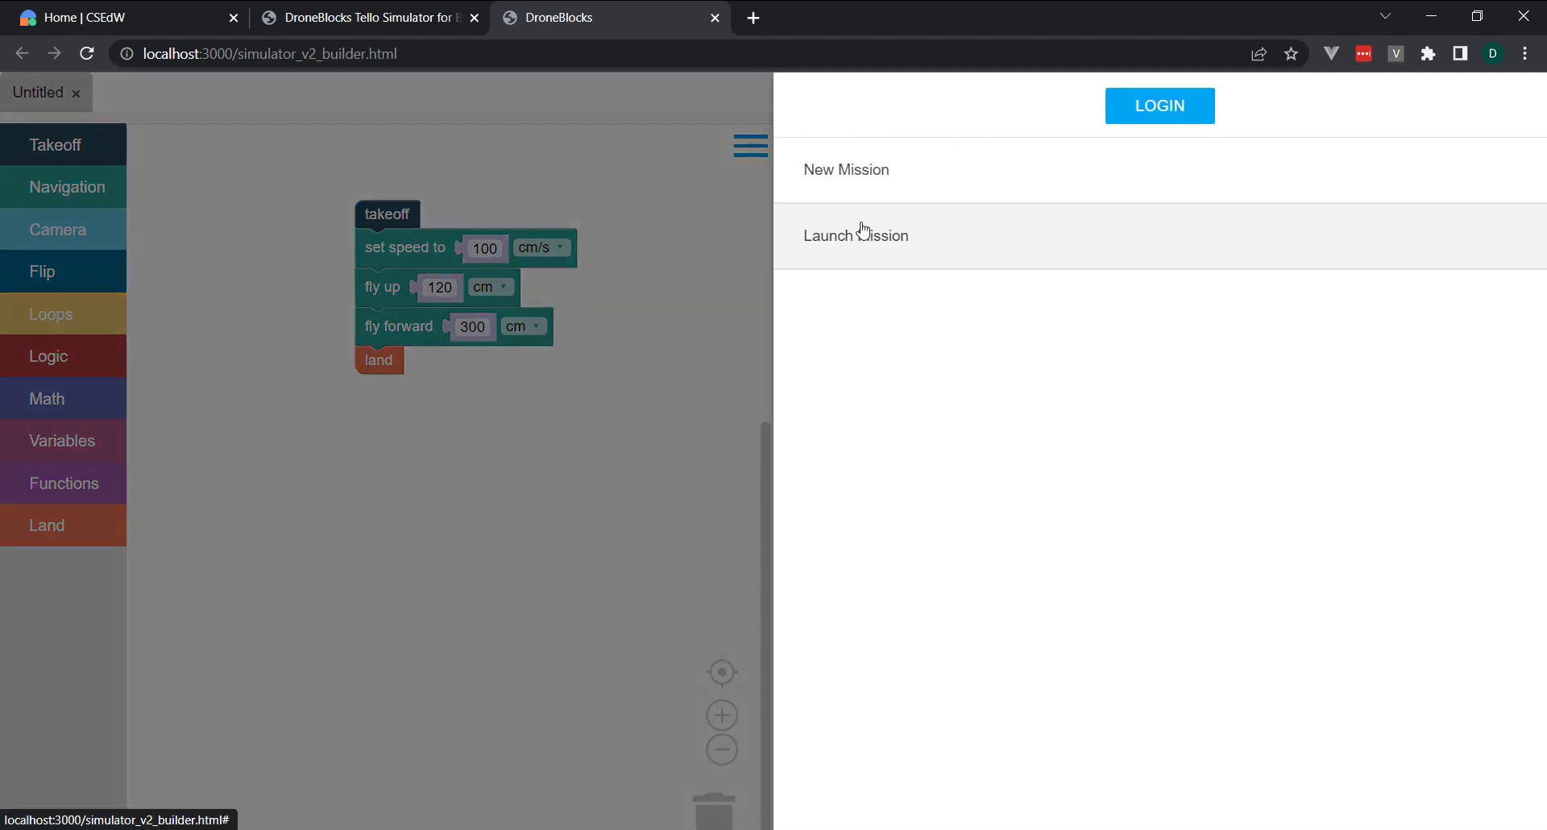
{"action": "left_click", "coordinate": [810, 230]}
Step: Watch the flight in the enlarged simulator, then bring the block program back
{"action": "left_click_drag", "start_coordinate": [1241, 398], "coordinate": [1183, 494]}
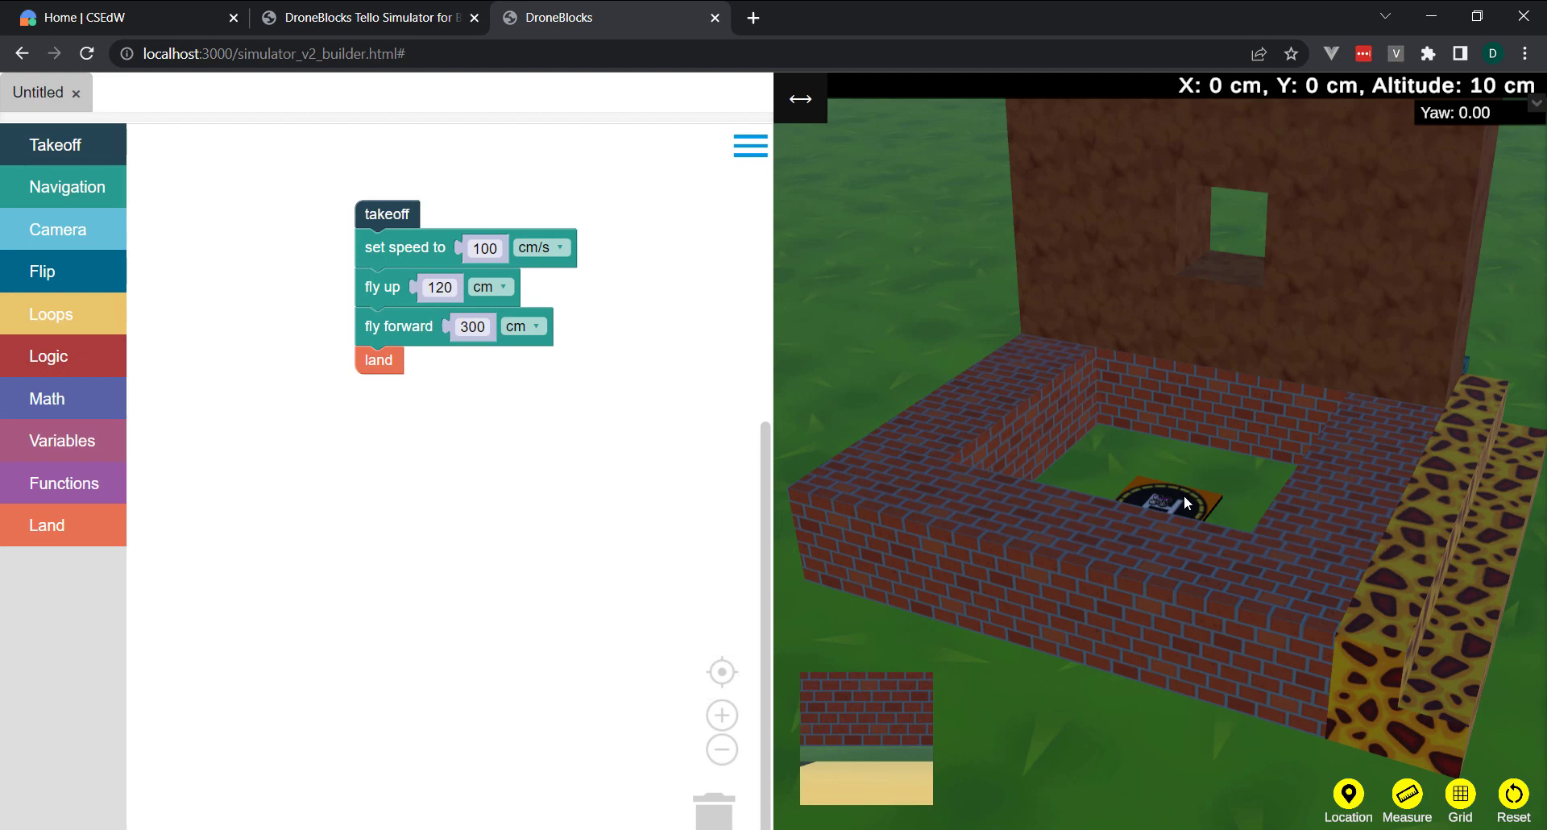
{"action": "left_click", "coordinate": [803, 105]}
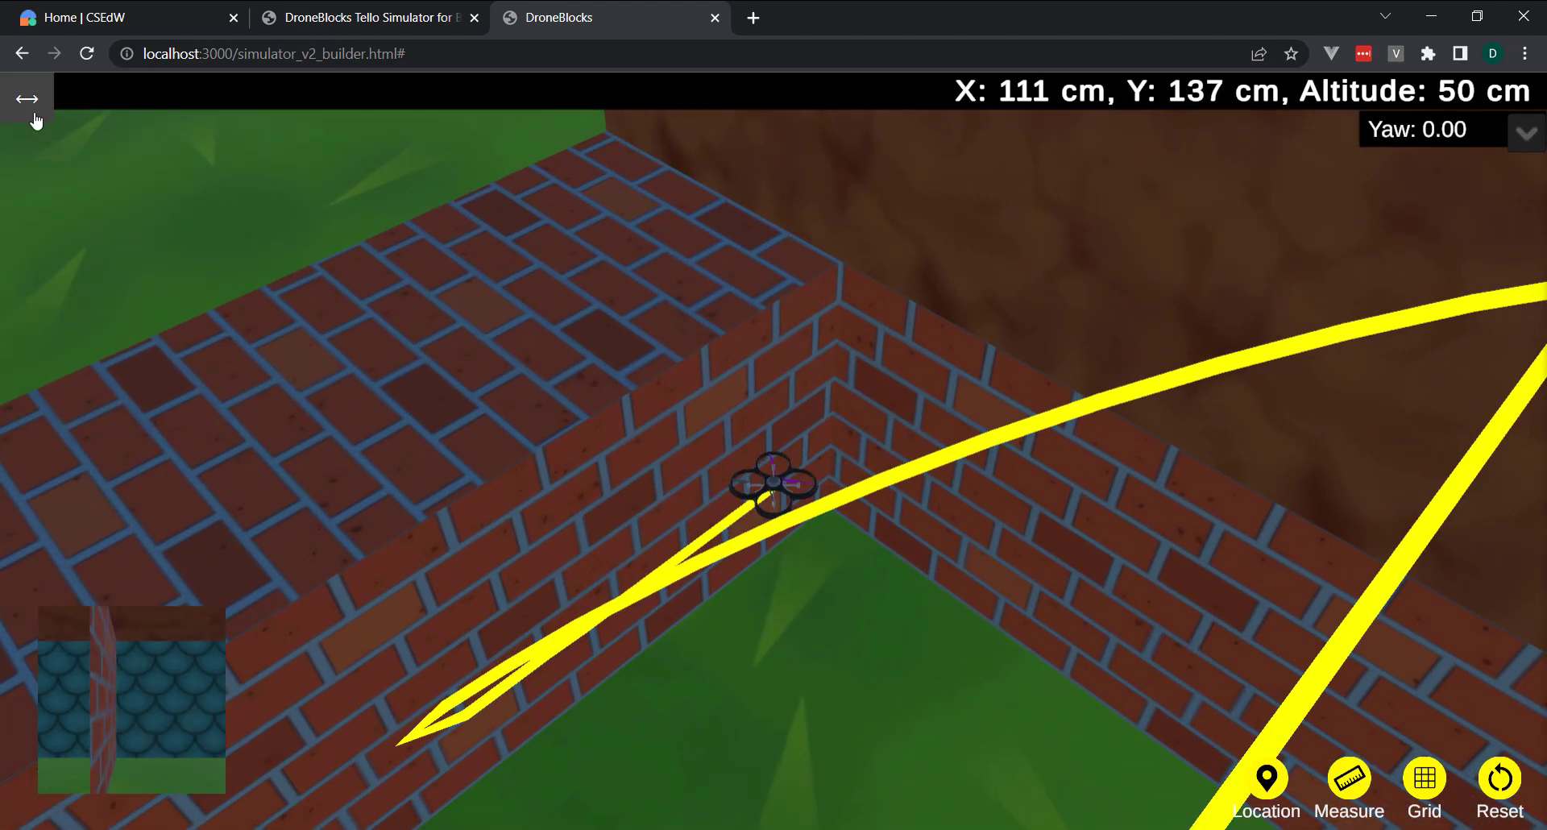
{"action": "left_click", "coordinate": [32, 113]}
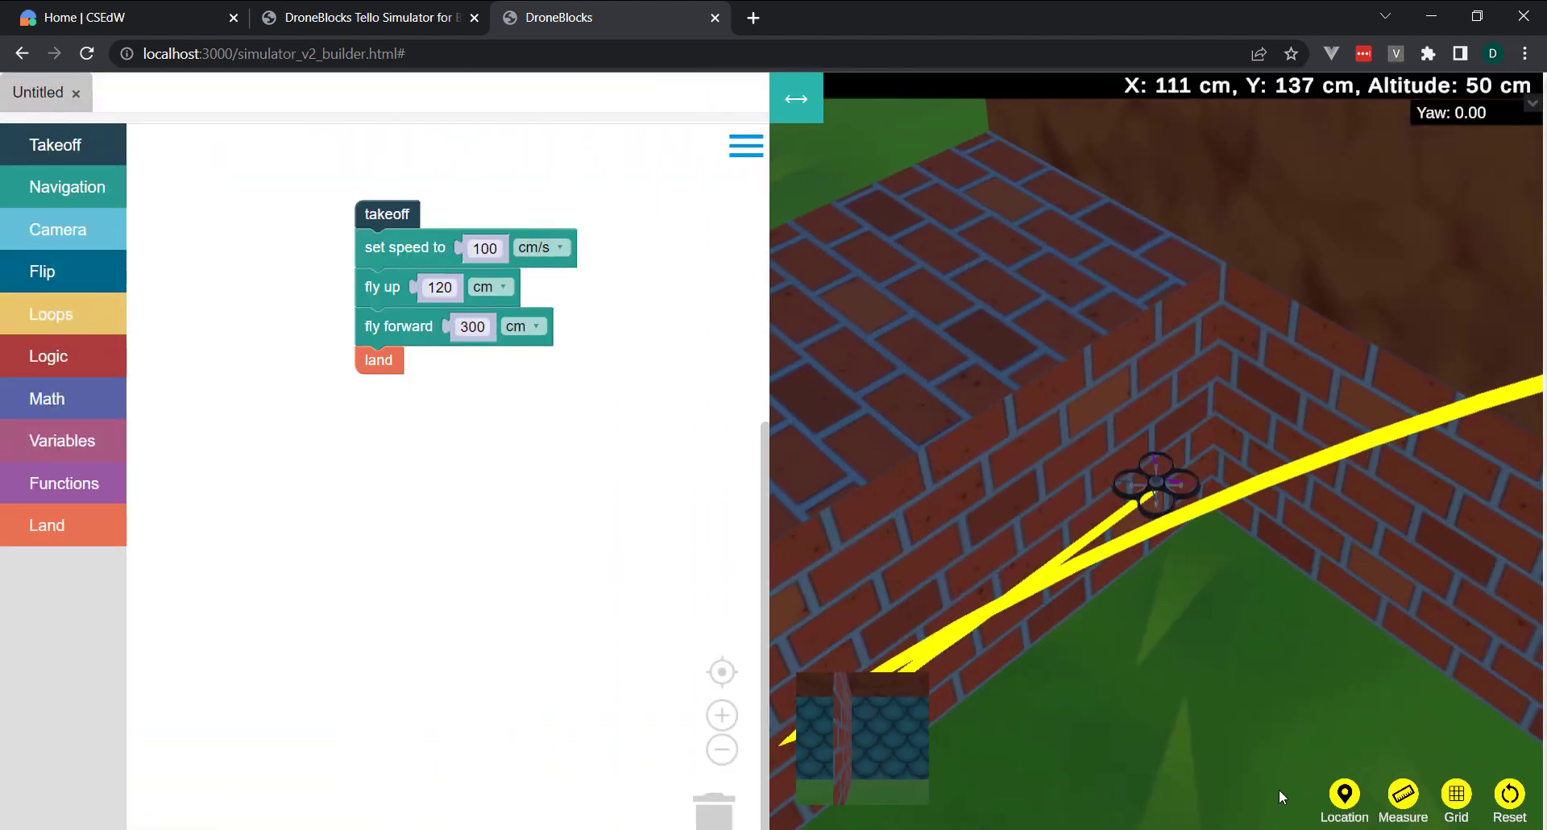
Step: Reset the drone onto the helipad, then set fly up to 150 cm and speed to 200 cm/s
{"action": "left_click", "coordinate": [1514, 797]}
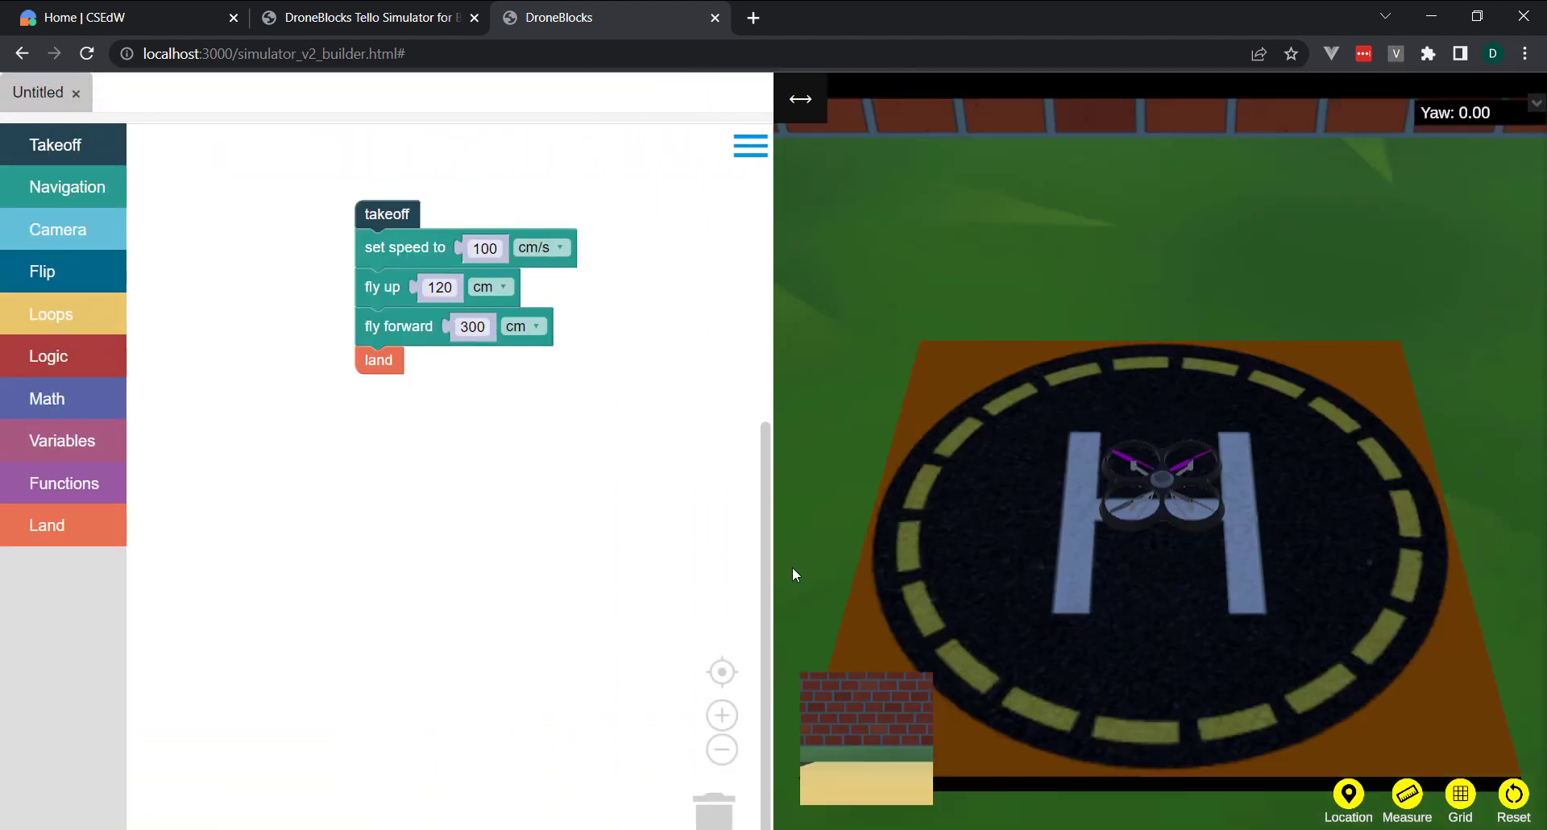
{"action": "left_click", "coordinate": [438, 290]}
{"action": "type", "text": "1"}
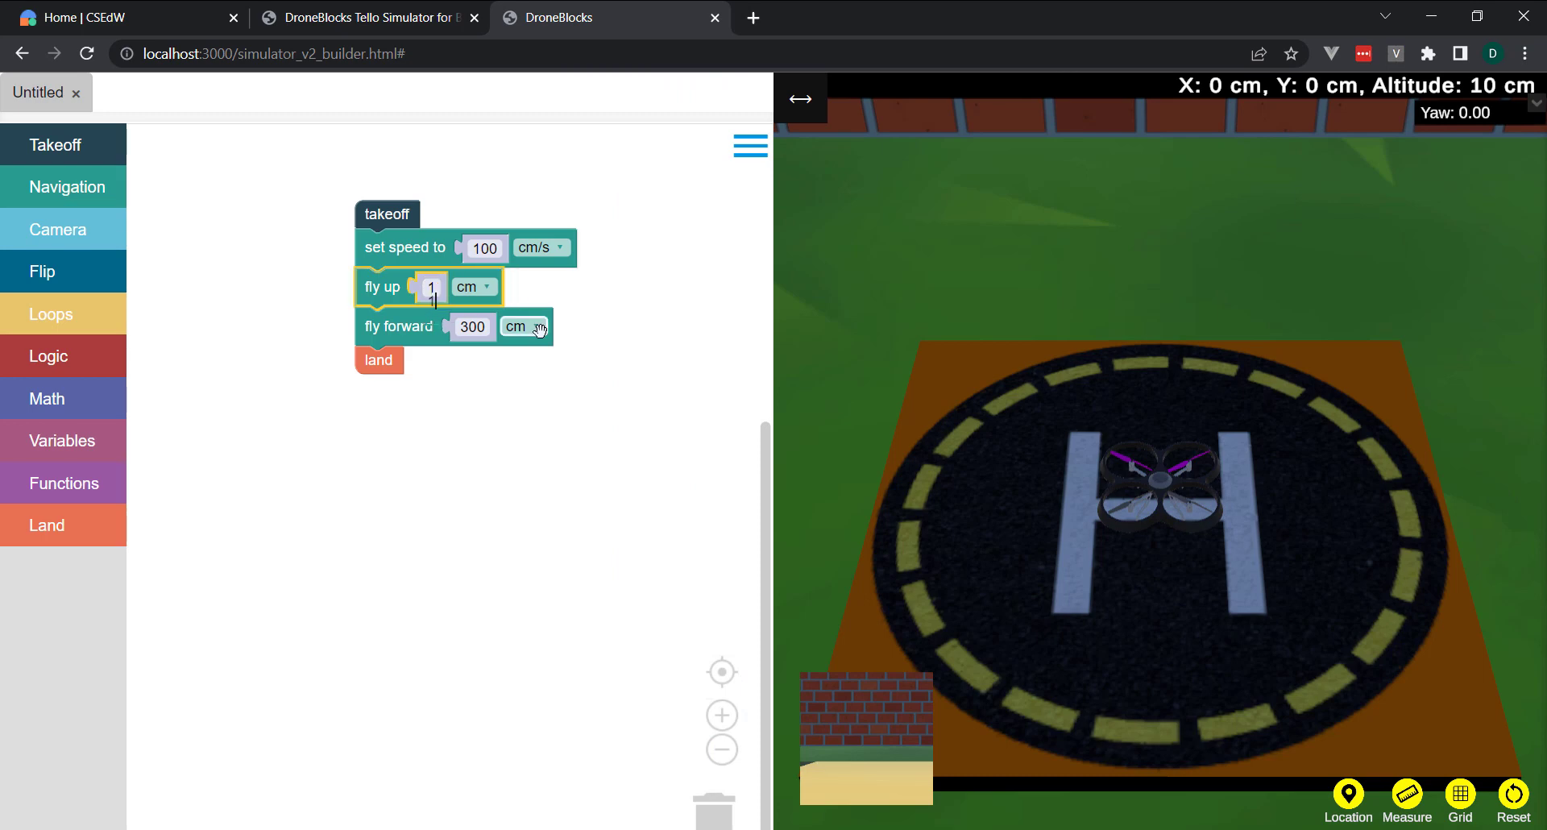
{"action": "left_click", "coordinate": [525, 509]}
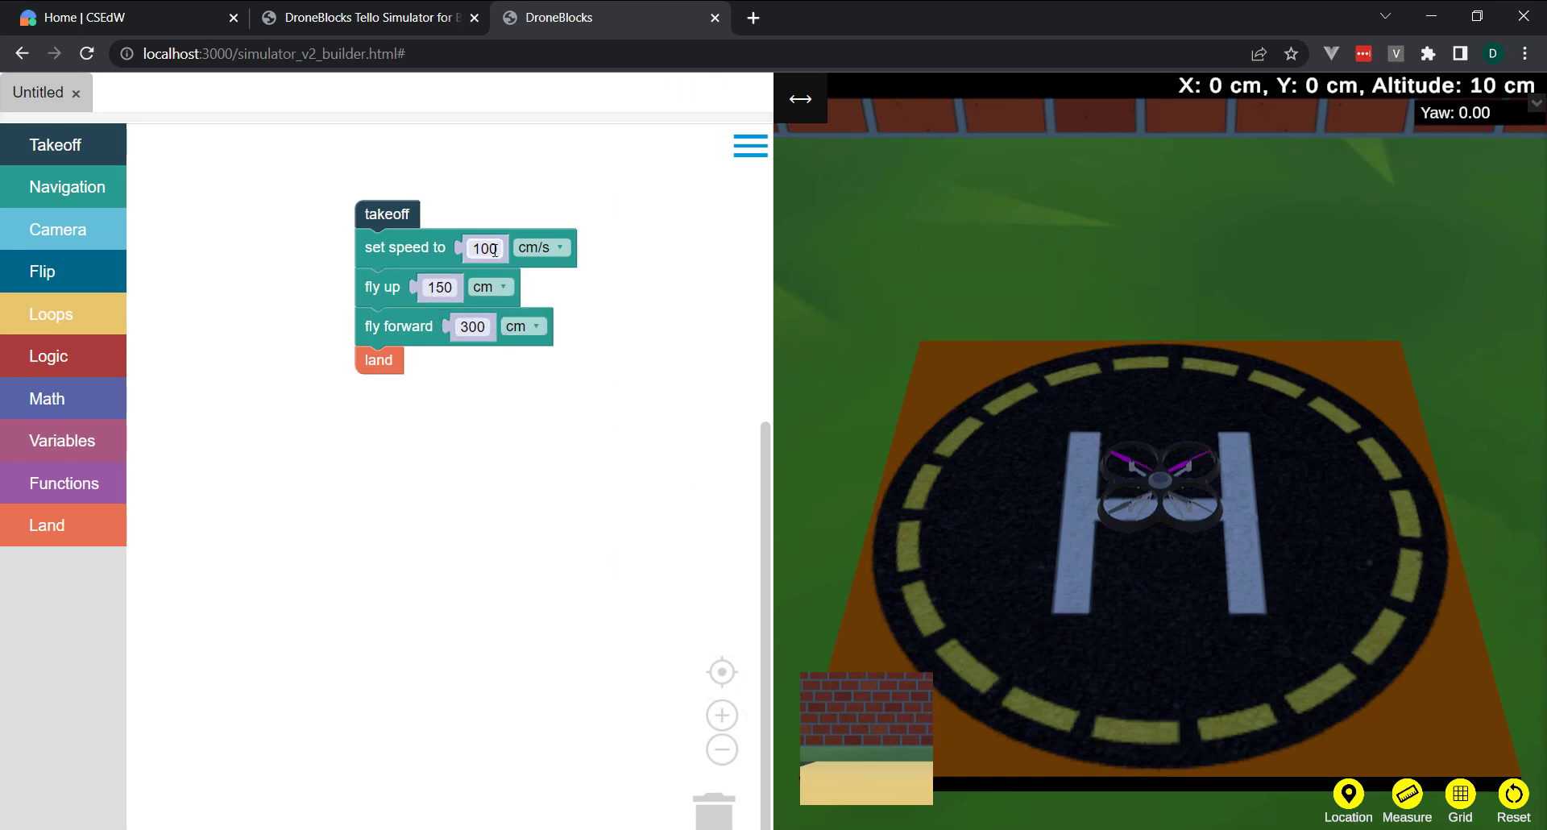
{"action": "left_click", "coordinate": [494, 250]}
{"action": "type", "text": "200"}
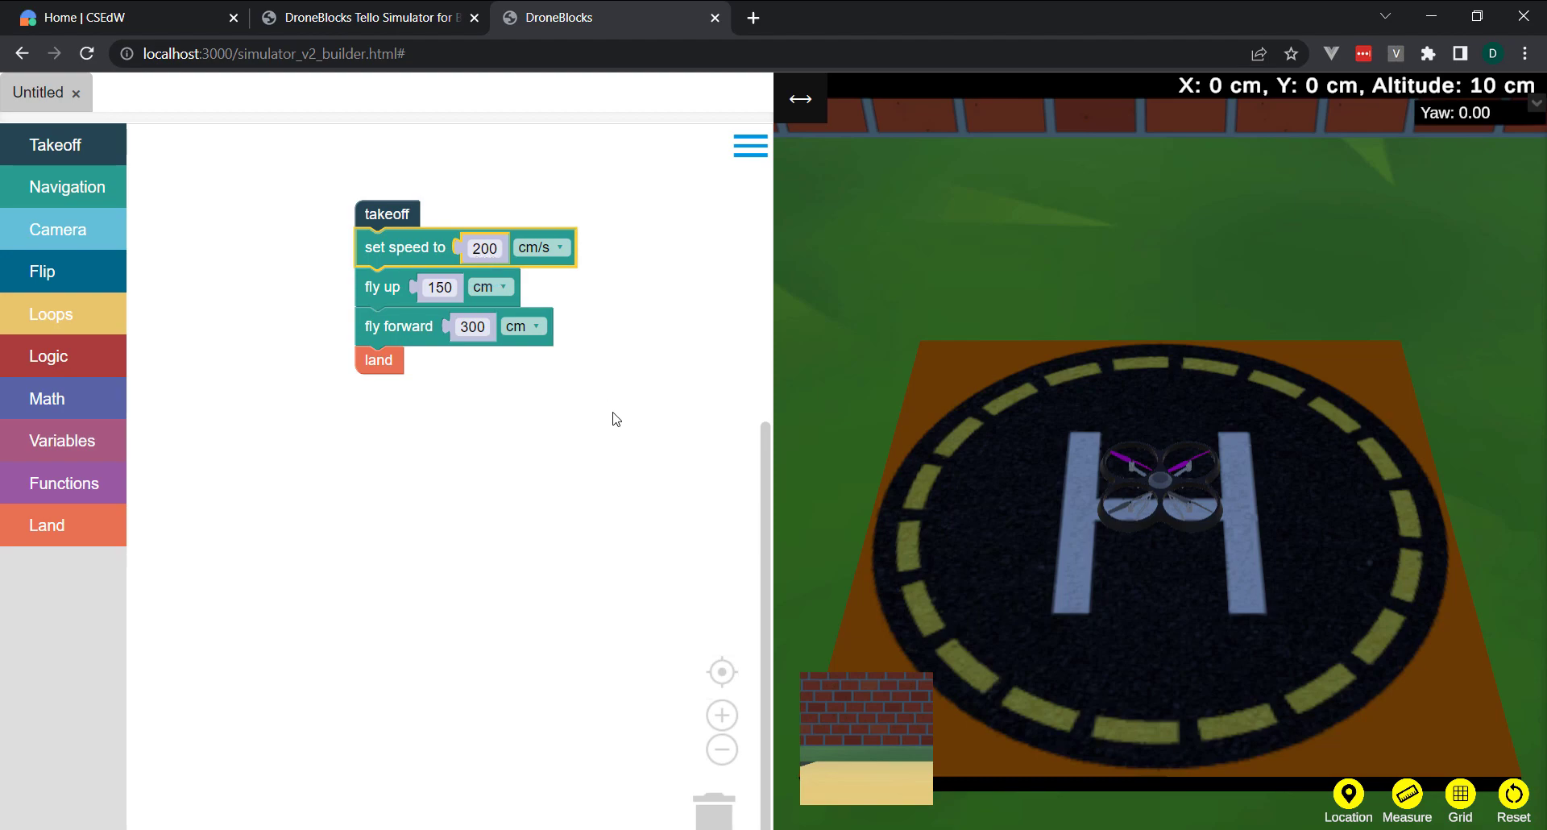
Step: Launch the mission and orbit the view to watch the drone clear the wall's hole
{"action": "left_click", "coordinate": [737, 153]}
{"action": "left_click", "coordinate": [739, 230]}
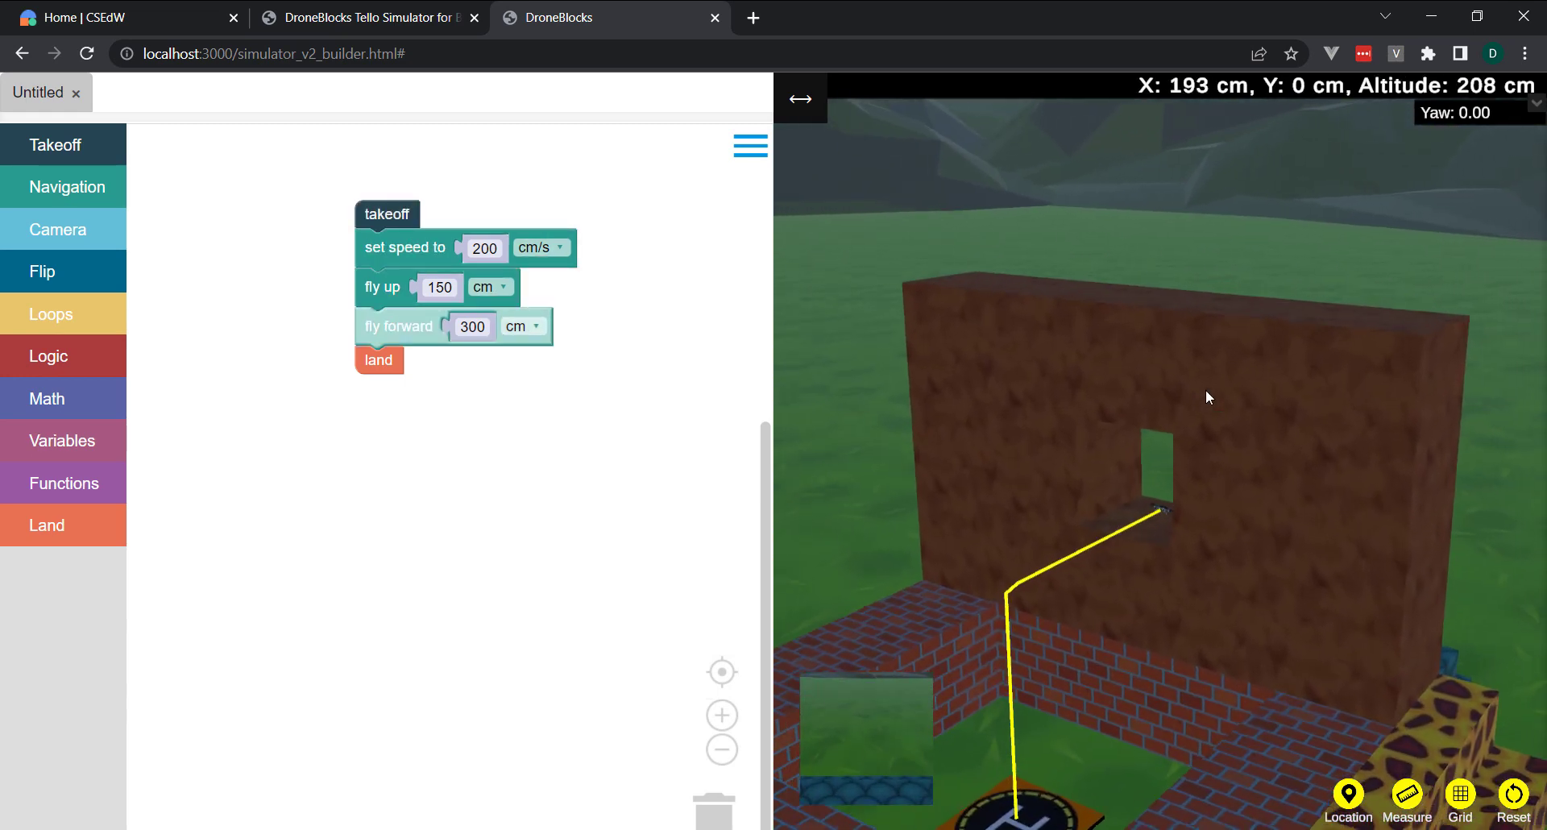
{"action": "left_click_drag", "start_coordinate": [1205, 389], "coordinate": [1030, 418]}
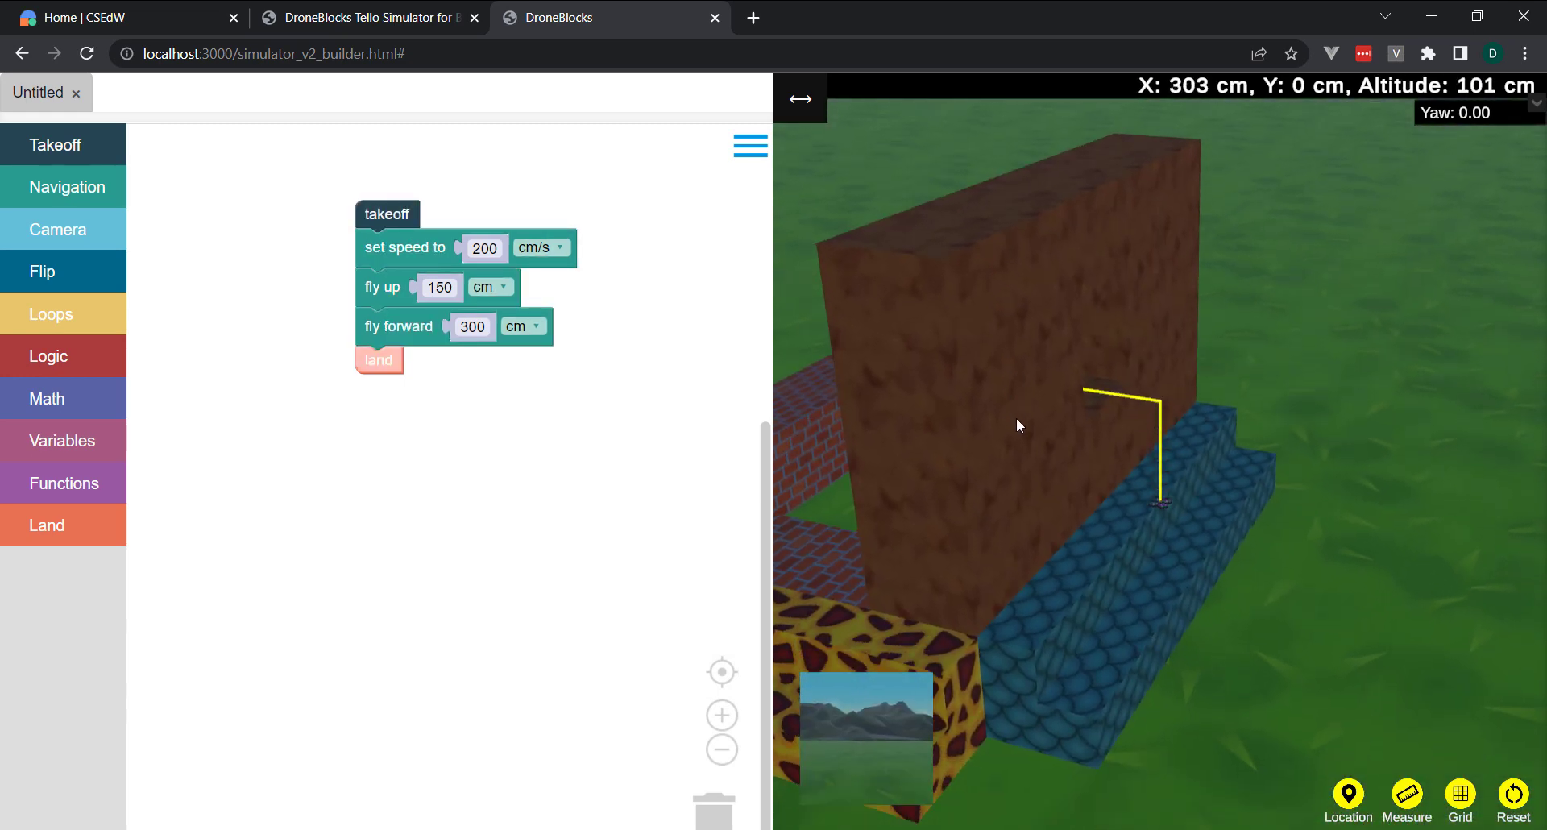
{"action": "scroll", "coordinate": [1200, 471], "scroll_direction": "up", "scroll_amount": 5}
{"action": "scroll", "coordinate": [1200, 471], "scroll_direction": "down", "scroll_amount": 5}
{"action": "scroll", "coordinate": [1199, 471], "scroll_direction": "down", "scroll_amount": 5}
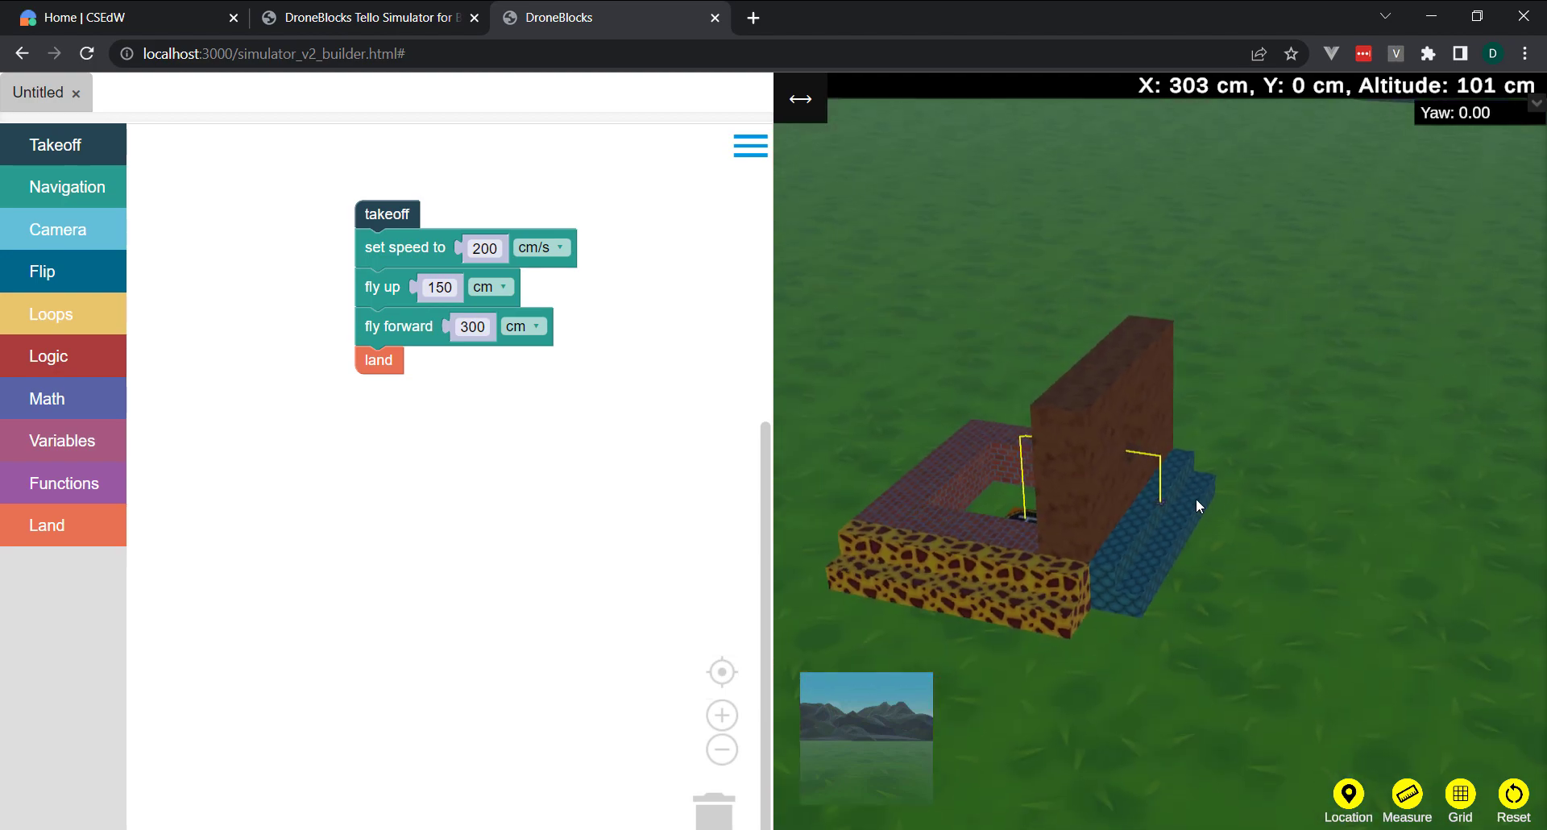
{"action": "mouse_move", "coordinate": [1198, 501]}
{"action": "left_mouse_down"}
{"action": "mouse_move", "coordinate": [1277, 492]}
{"action": "mouse_move", "coordinate": [1427, 530]}
{"action": "left_mouse_up"}
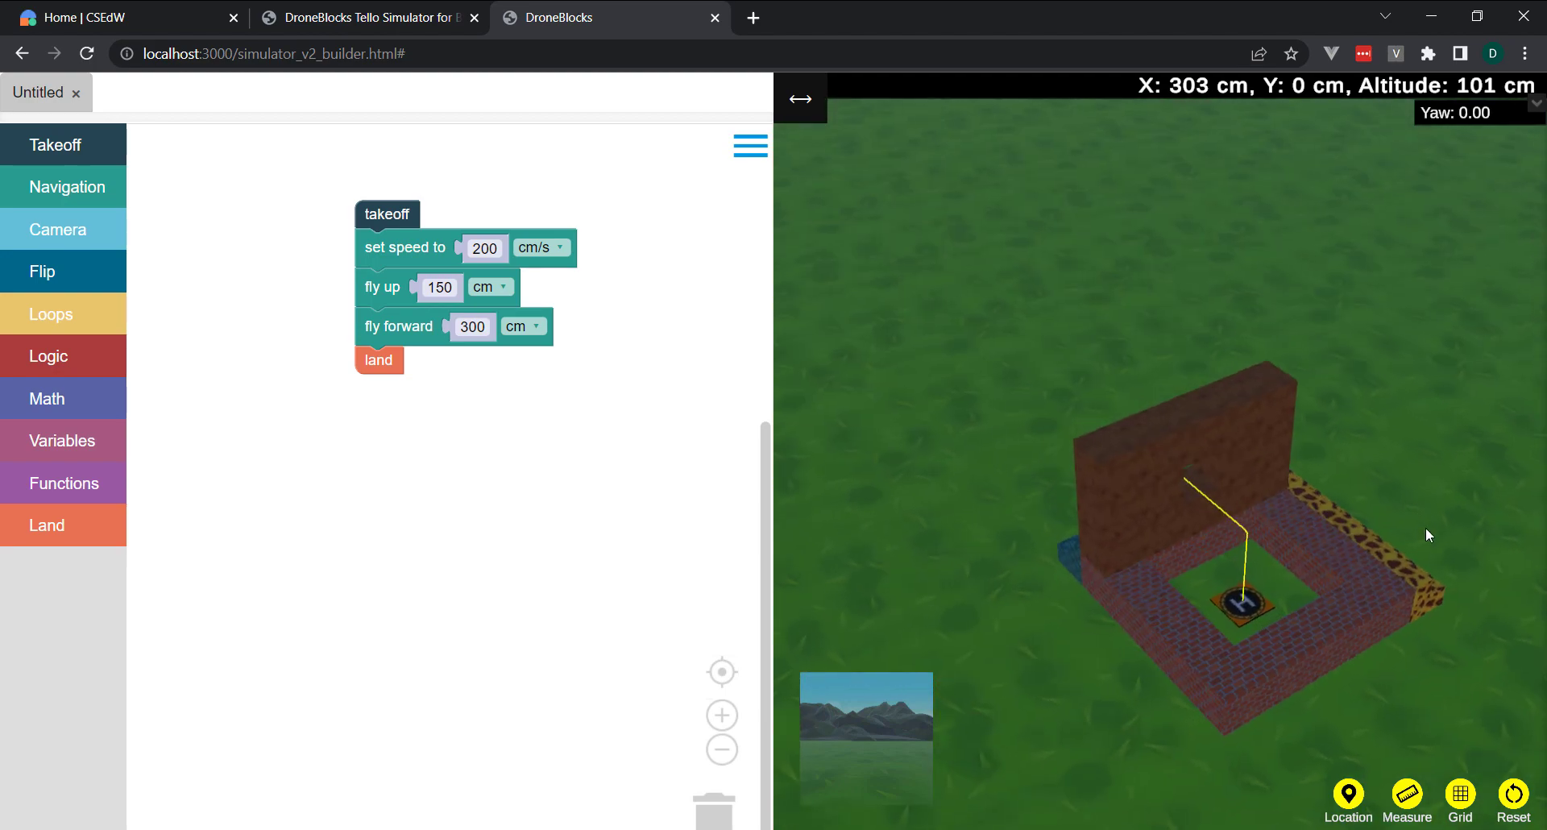
{"action": "left_click_drag", "start_coordinate": [1287, 366], "coordinate": [1331, 390]}
Step: Expand the simulator, show the builder tools, and save the level as 'Dennis Test Level'
{"action": "left_click", "coordinate": [800, 103]}
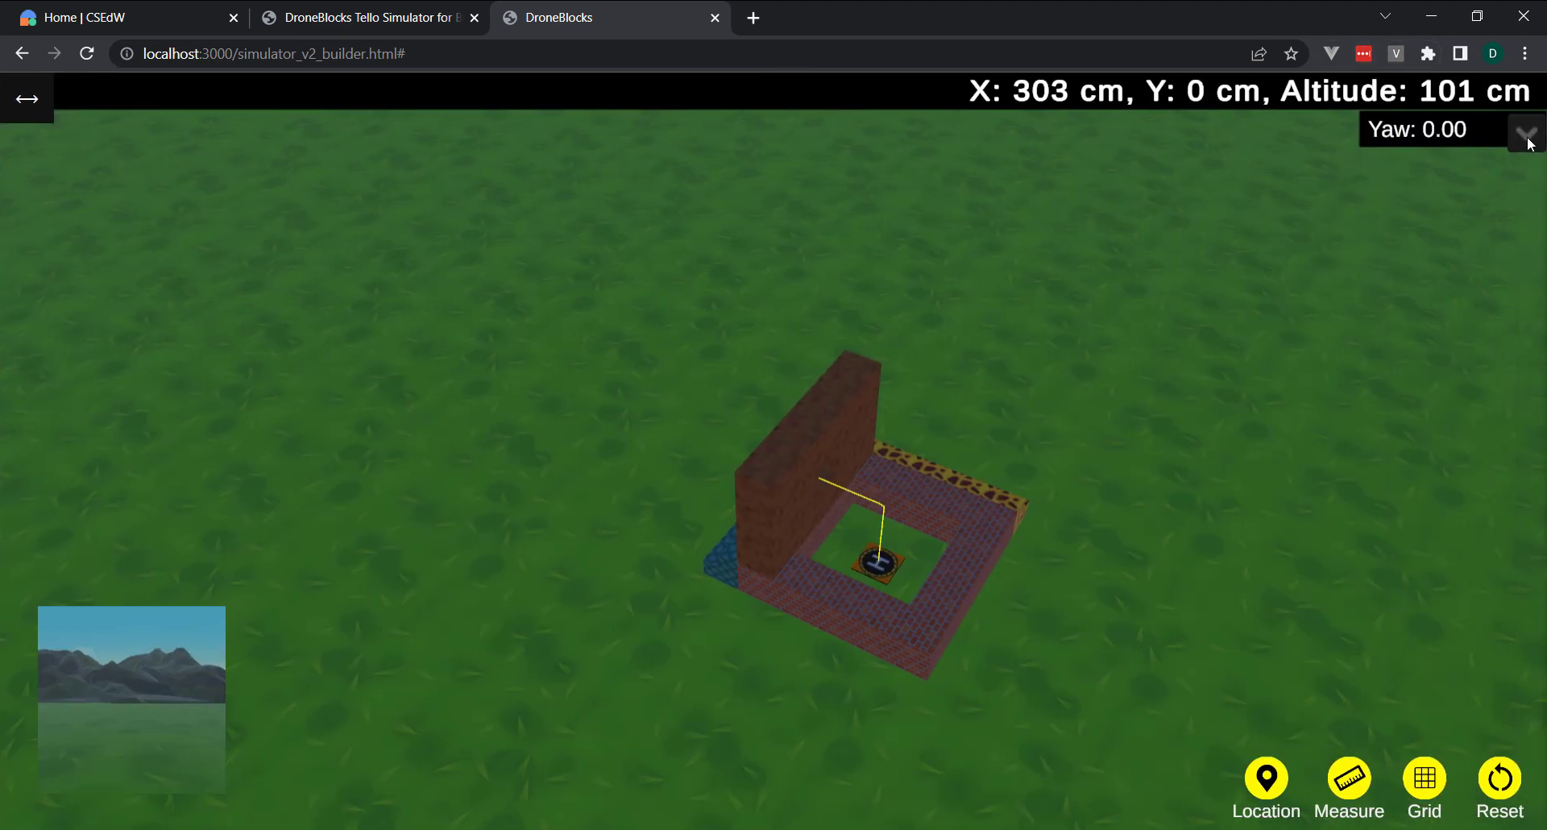
{"action": "left_click", "coordinate": [1529, 141]}
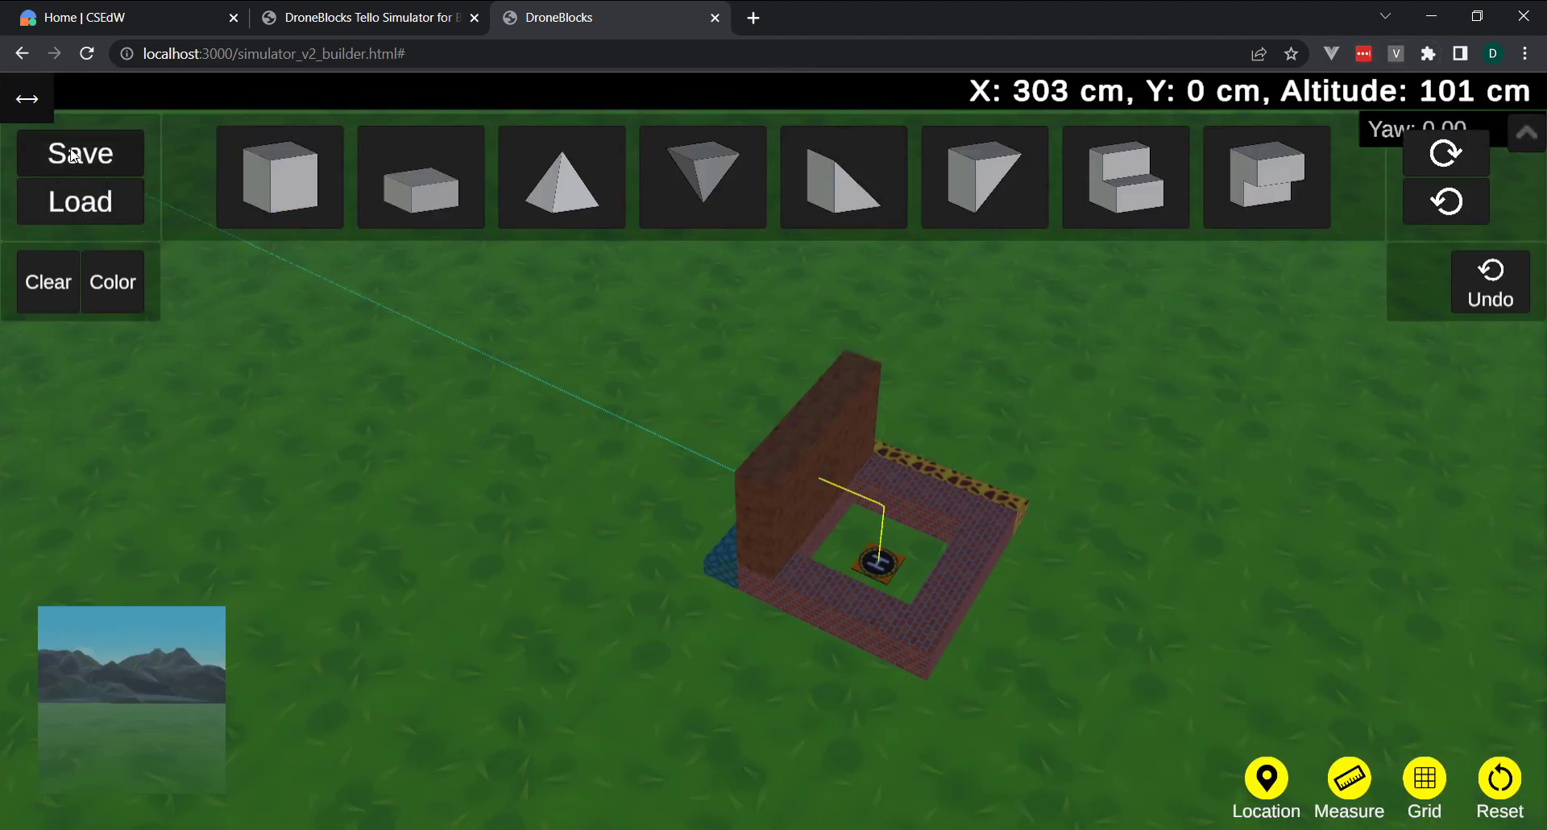
{"action": "left_click", "coordinate": [106, 159]}
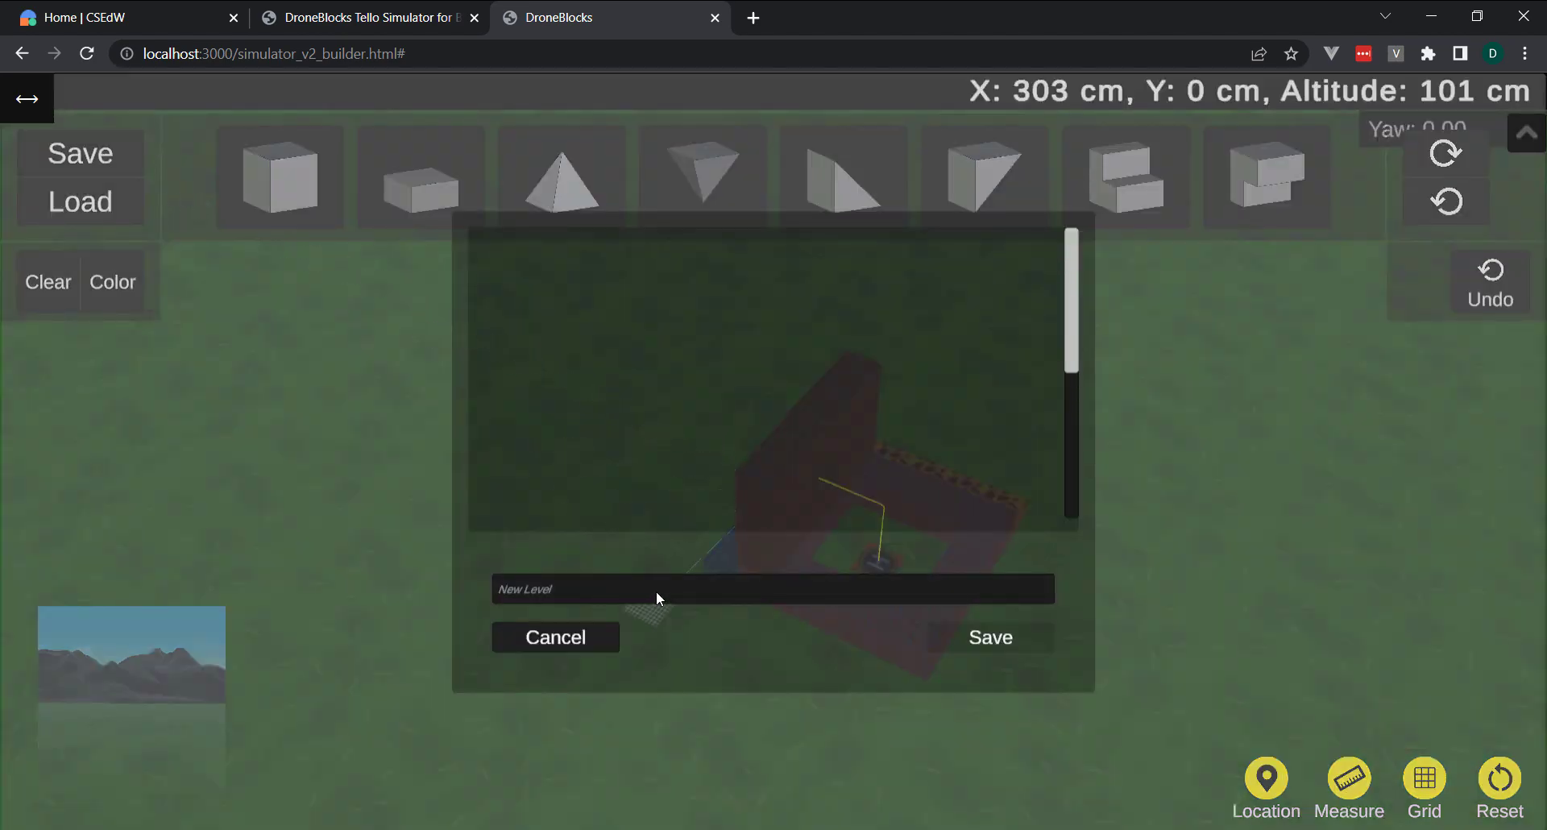
{"action": "type", "text": "Dennis Test"}
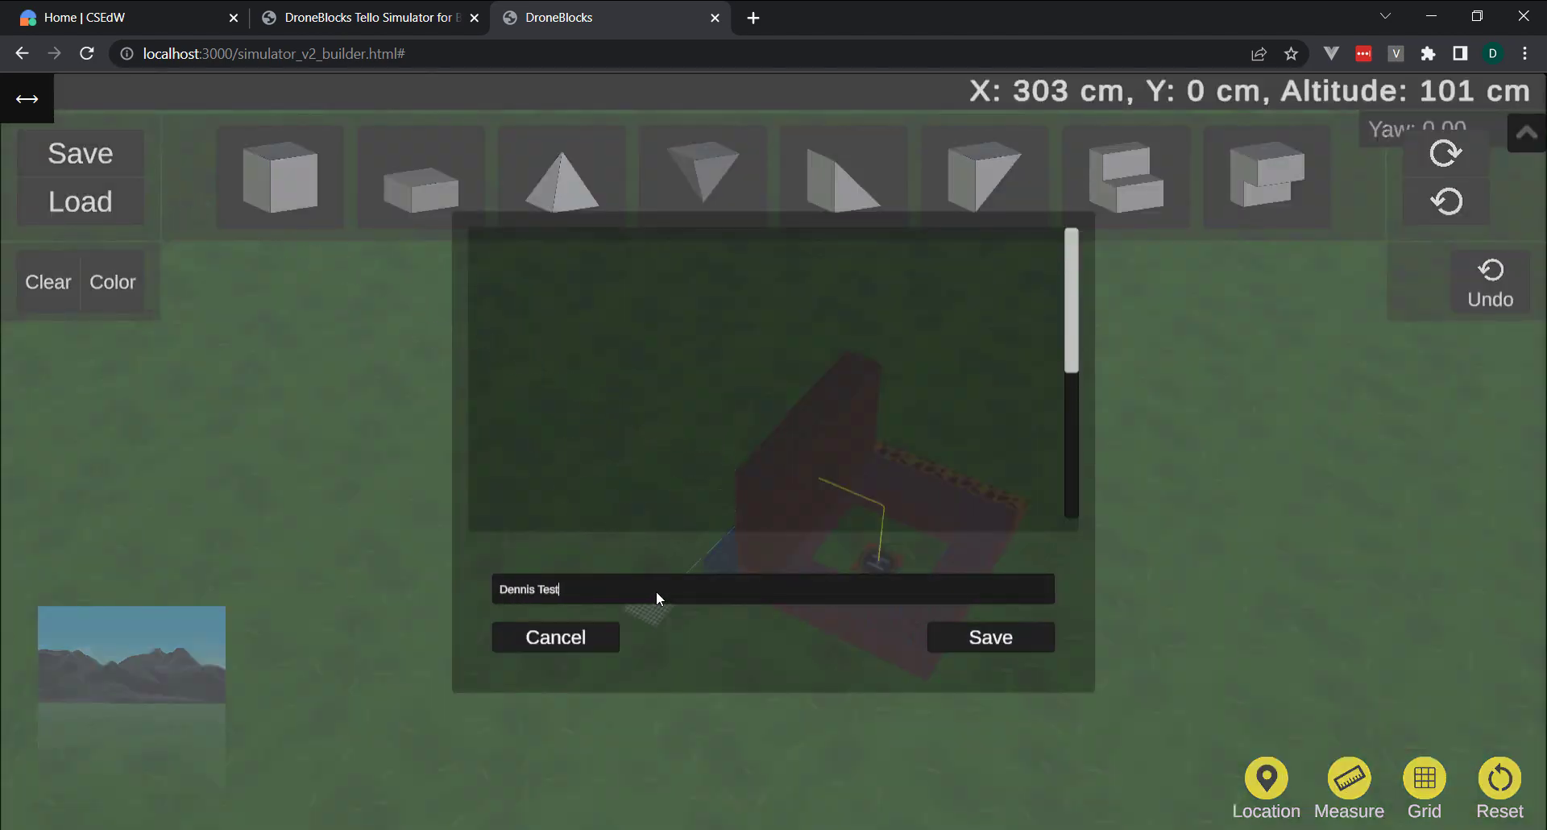
{"action": "type", "text": " Level"}
{"action": "left_click", "coordinate": [1004, 637]}
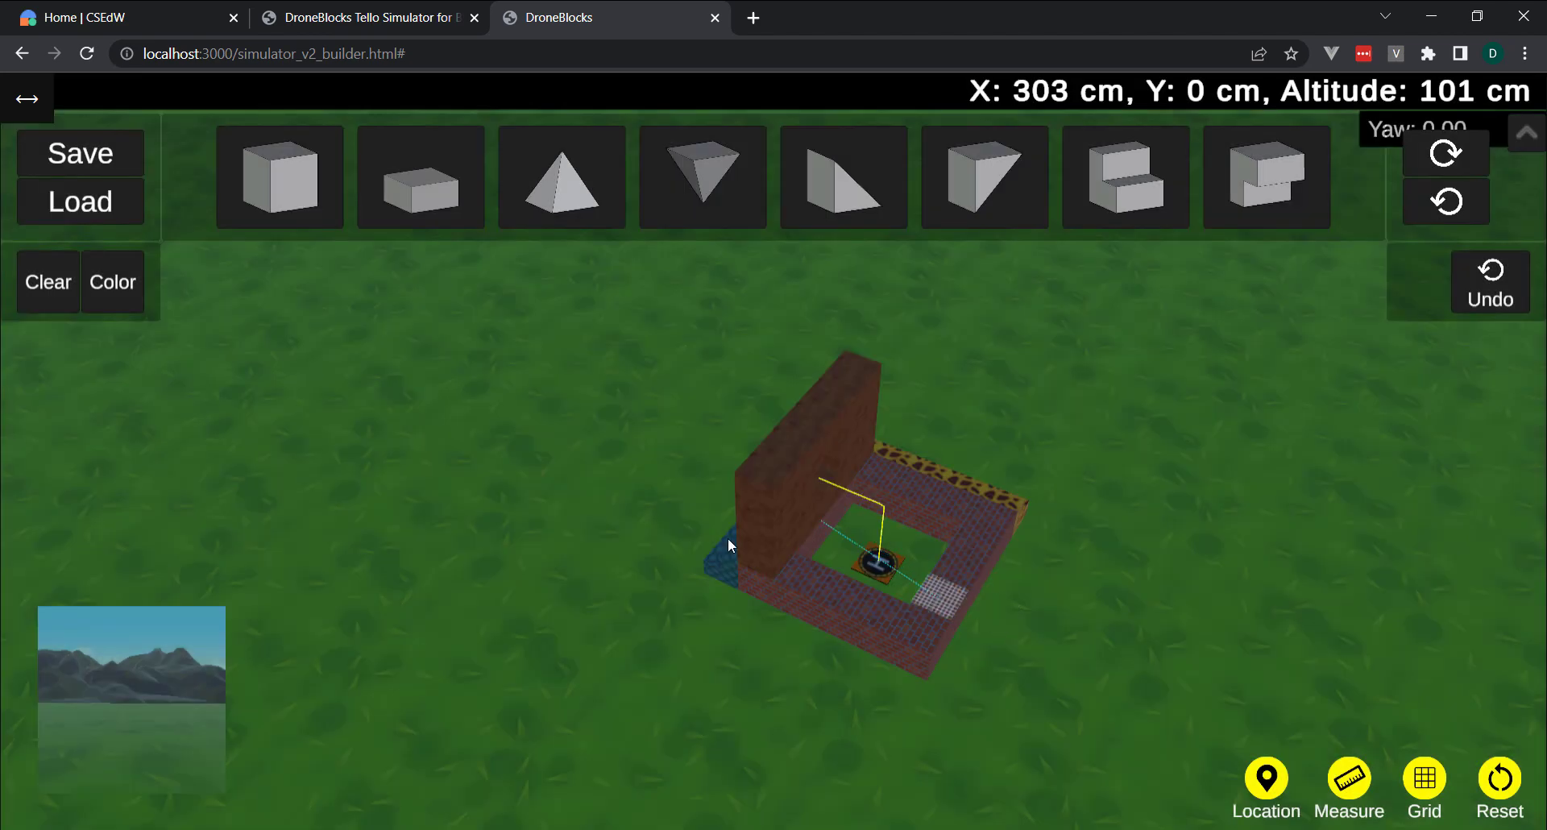
Step: Check that 'Dennis Test Level' appears among the saved levels, then close the list
{"action": "left_click", "coordinate": [96, 202]}
{"action": "left_click", "coordinate": [589, 240]}
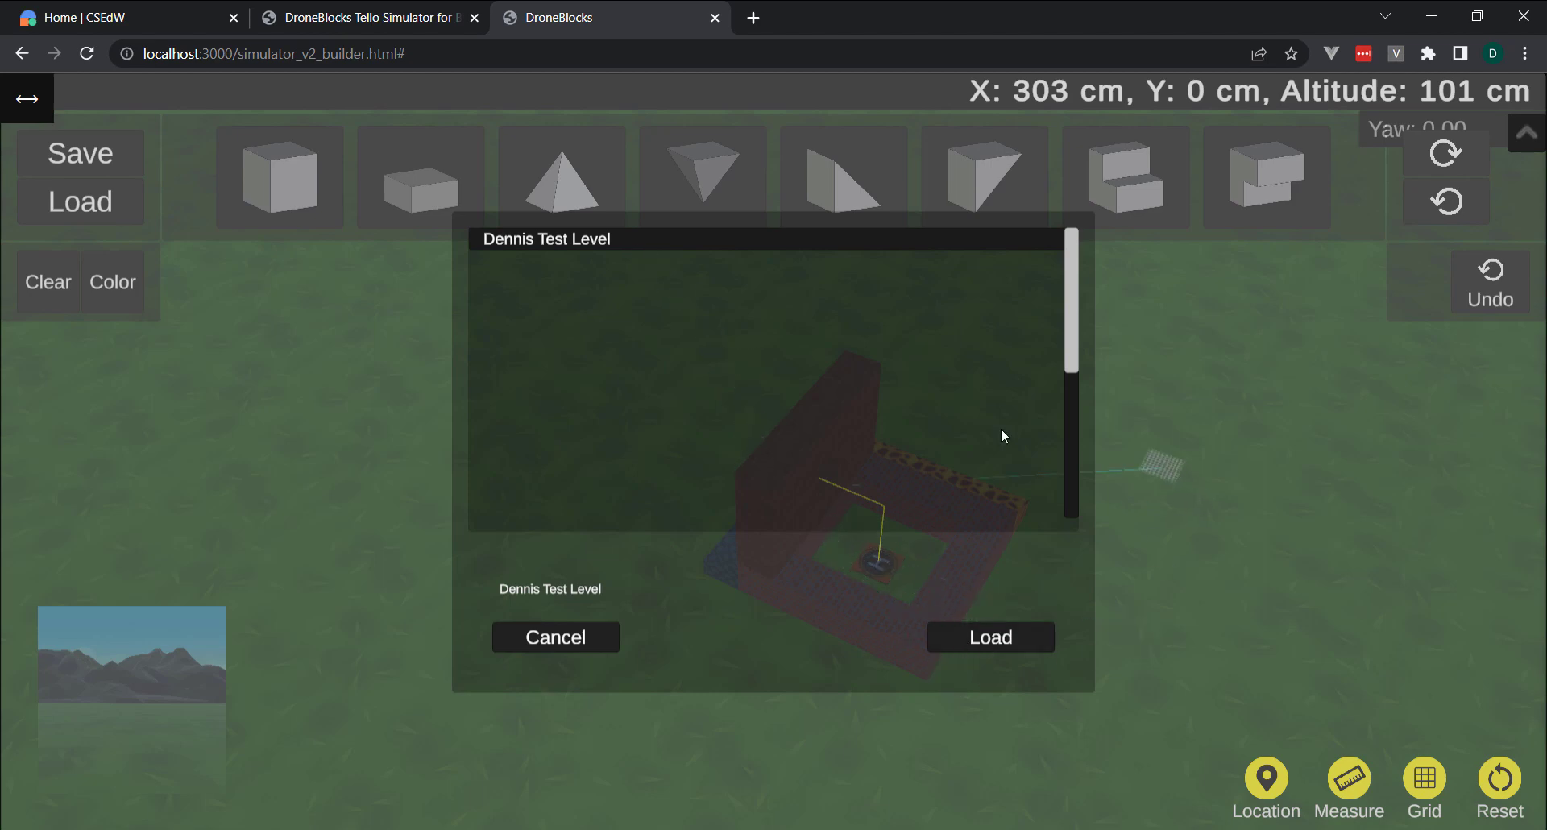
{"action": "left_click", "coordinate": [542, 646]}
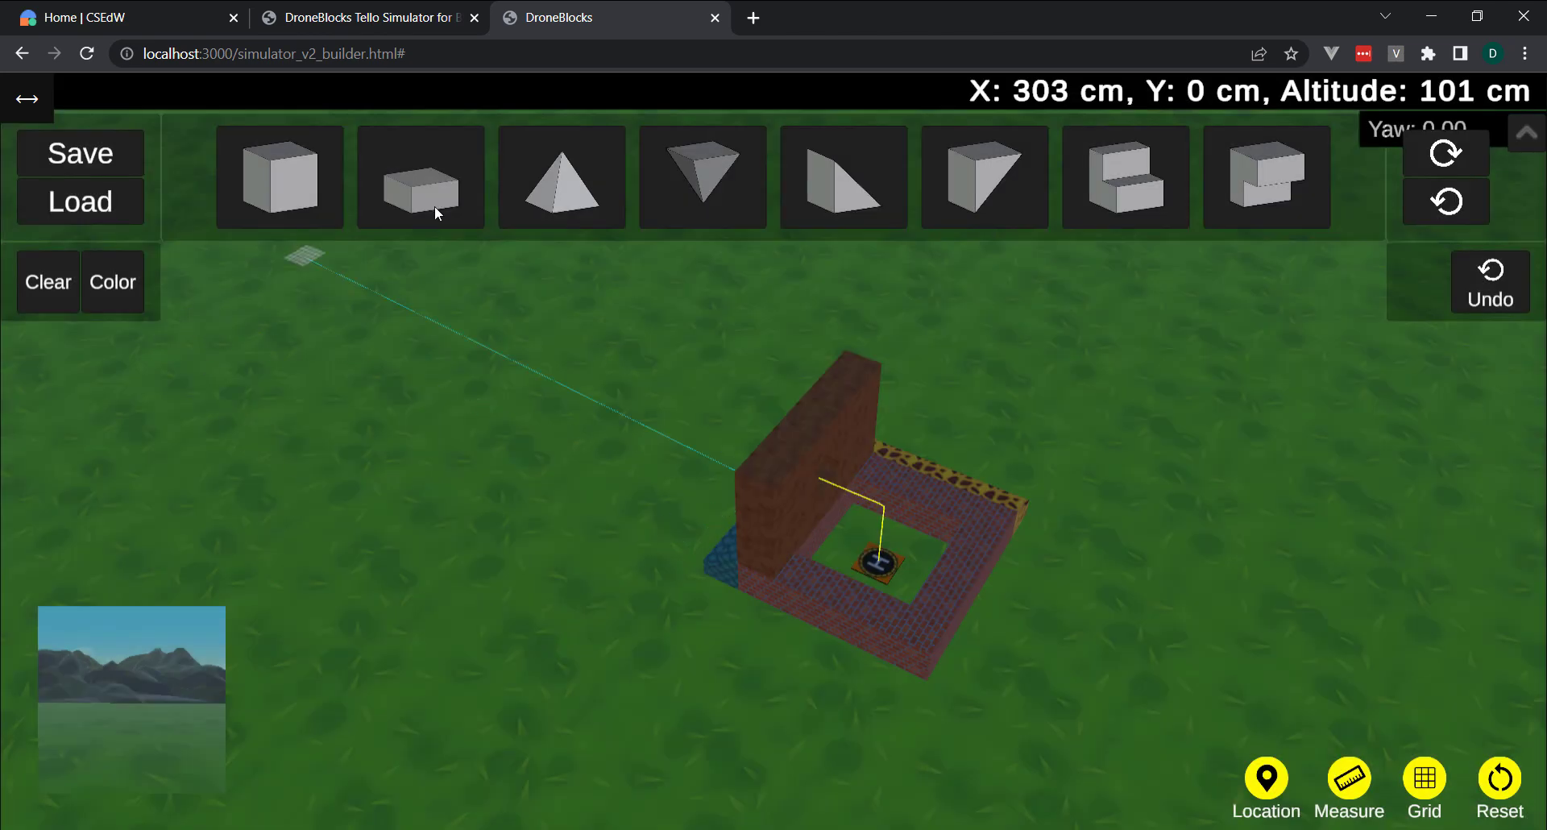
Step: Place seven grey stone cubes on the grass on both sides of the course
{"action": "left_click", "coordinate": [263, 154]}
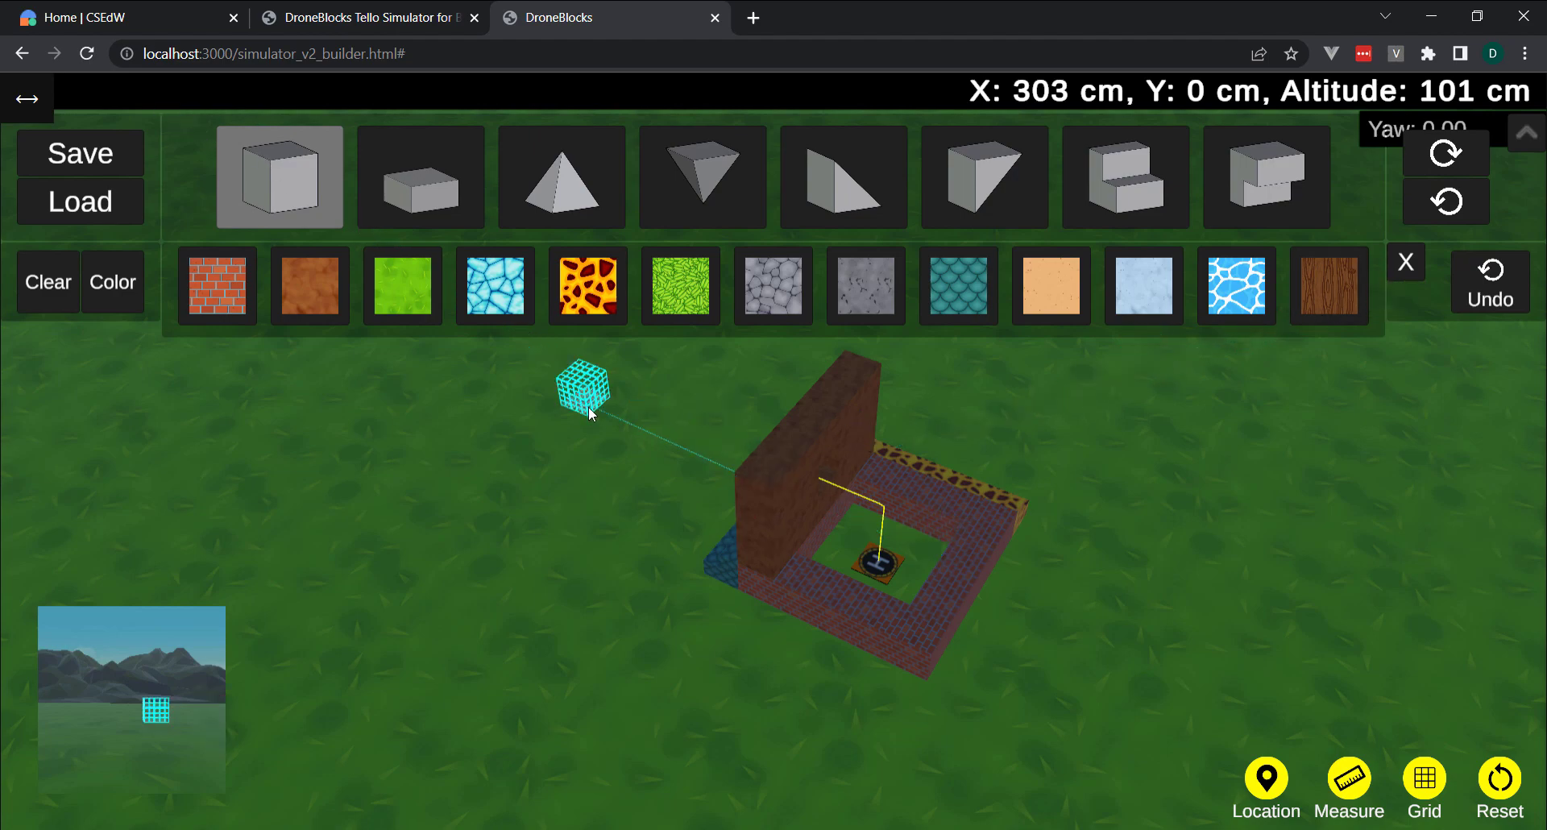
{"action": "left_click", "coordinate": [798, 284]}
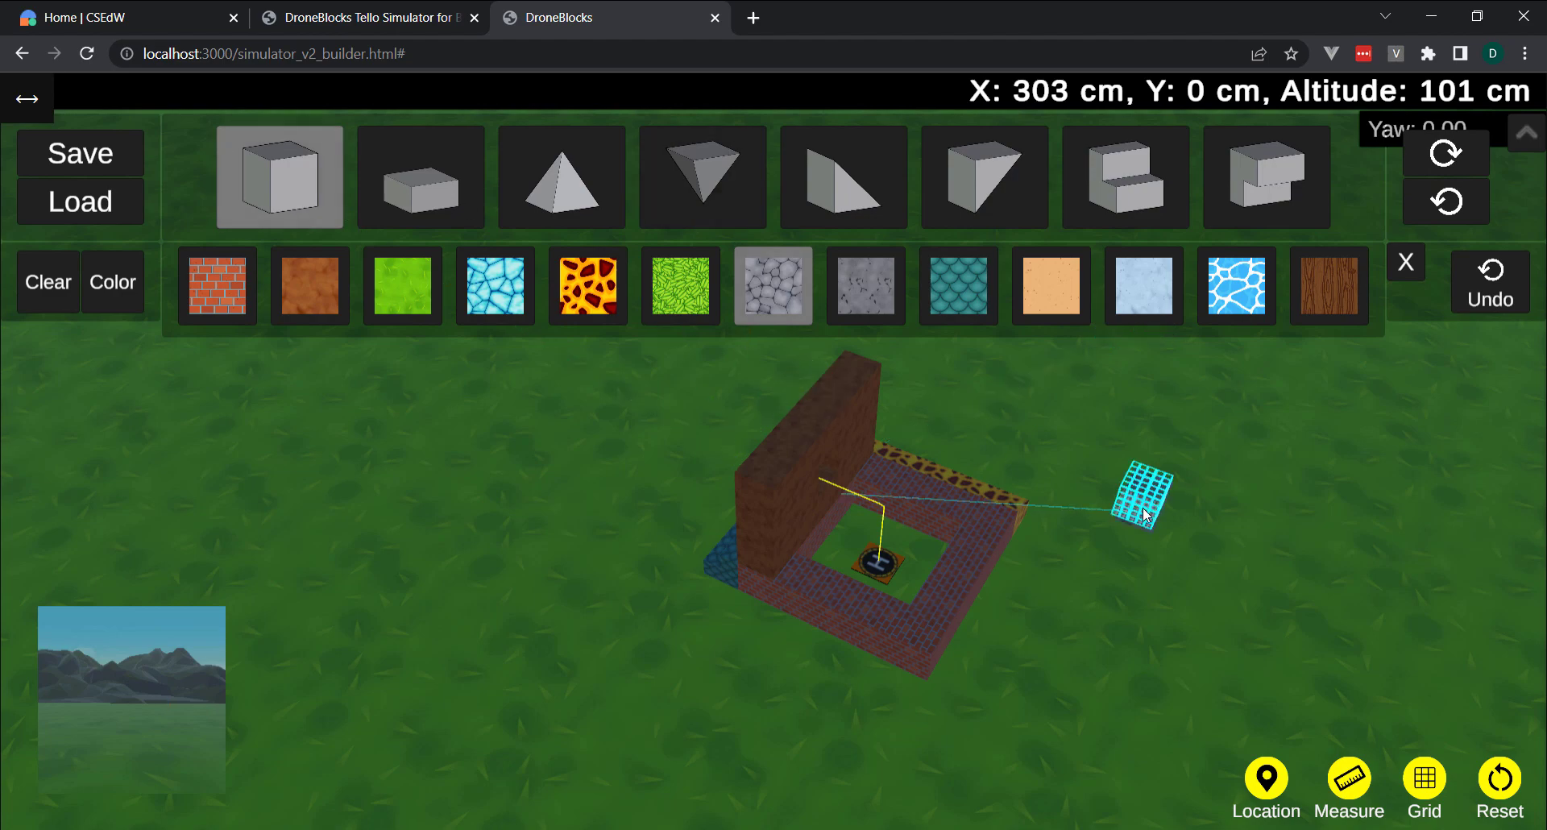
{"action": "left_click", "coordinate": [1143, 502]}
{"action": "left_click", "coordinate": [1324, 510]}
{"action": "left_click", "coordinate": [1200, 584]}
{"action": "left_click", "coordinate": [1035, 720]}
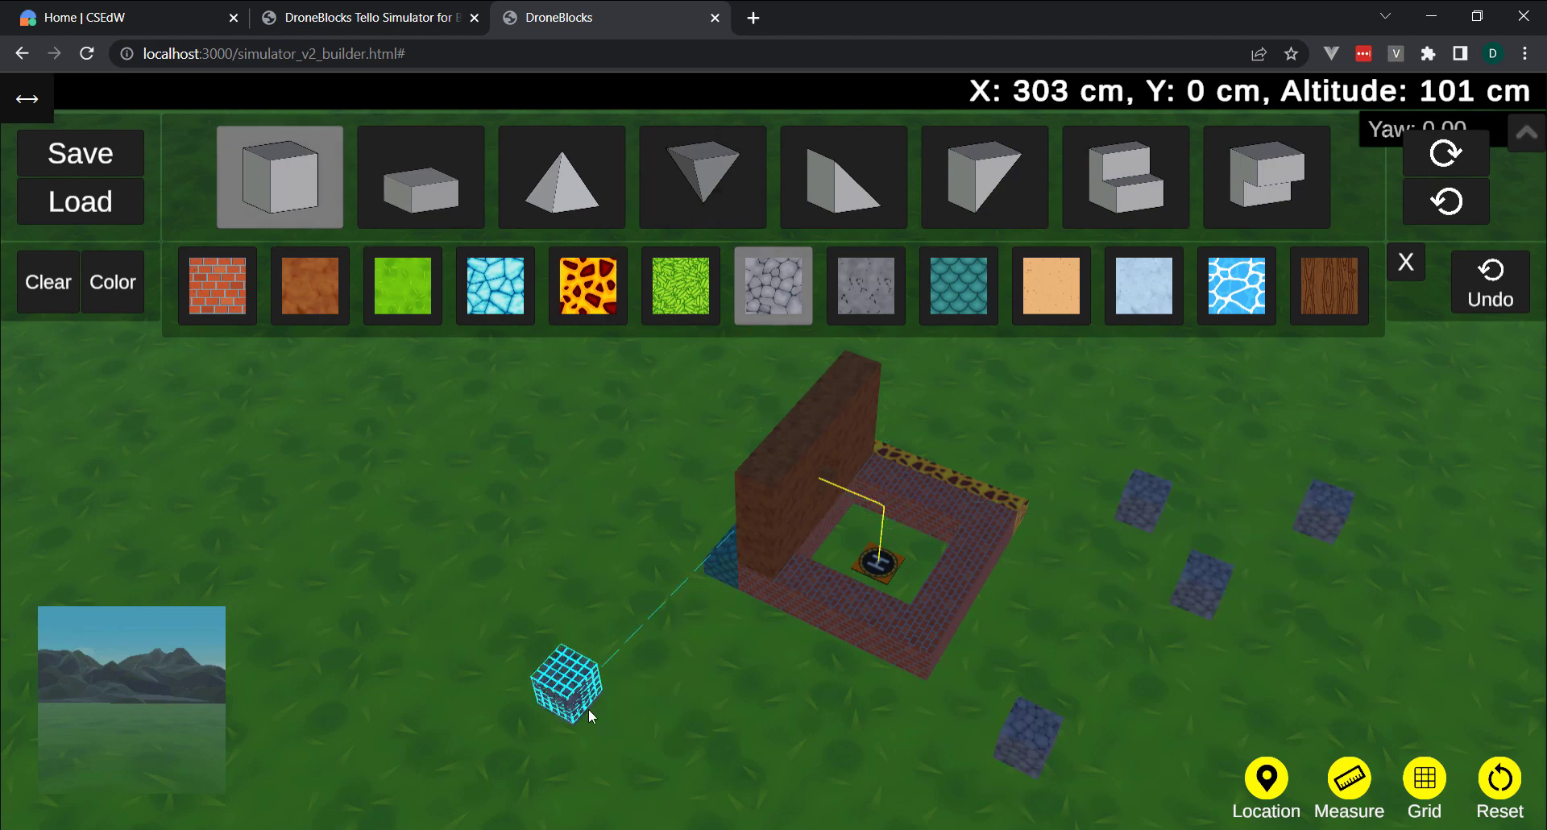
{"action": "left_click", "coordinate": [568, 683]}
{"action": "left_click", "coordinate": [433, 656]}
{"action": "left_click", "coordinate": [373, 531]}
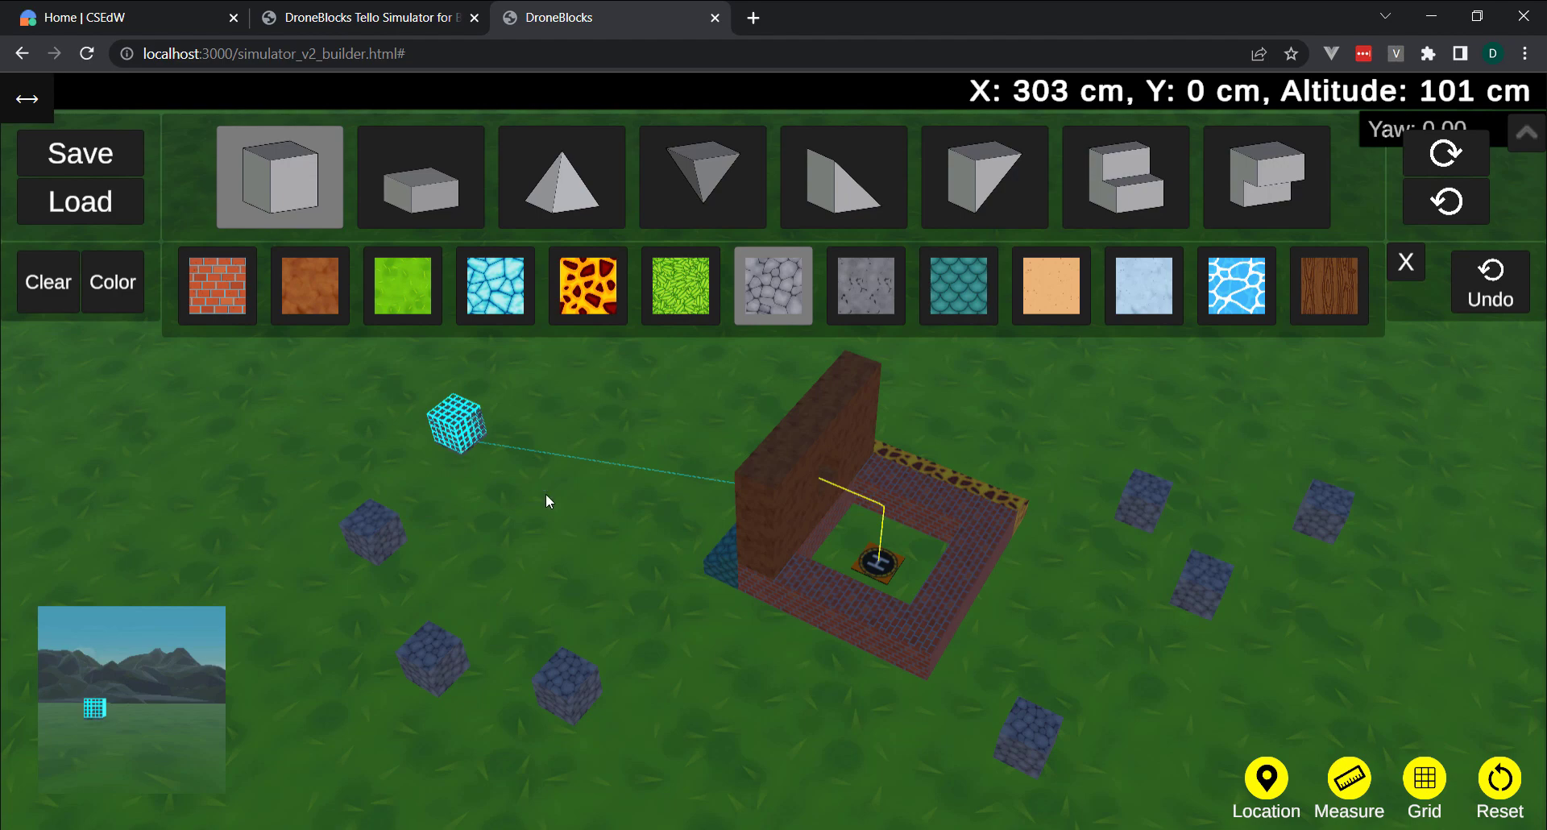
Step: Add one more stone cube, then reload 'Dennis Test Level' to discard the cubes
{"action": "left_click", "coordinate": [491, 435]}
{"action": "left_click", "coordinate": [84, 201]}
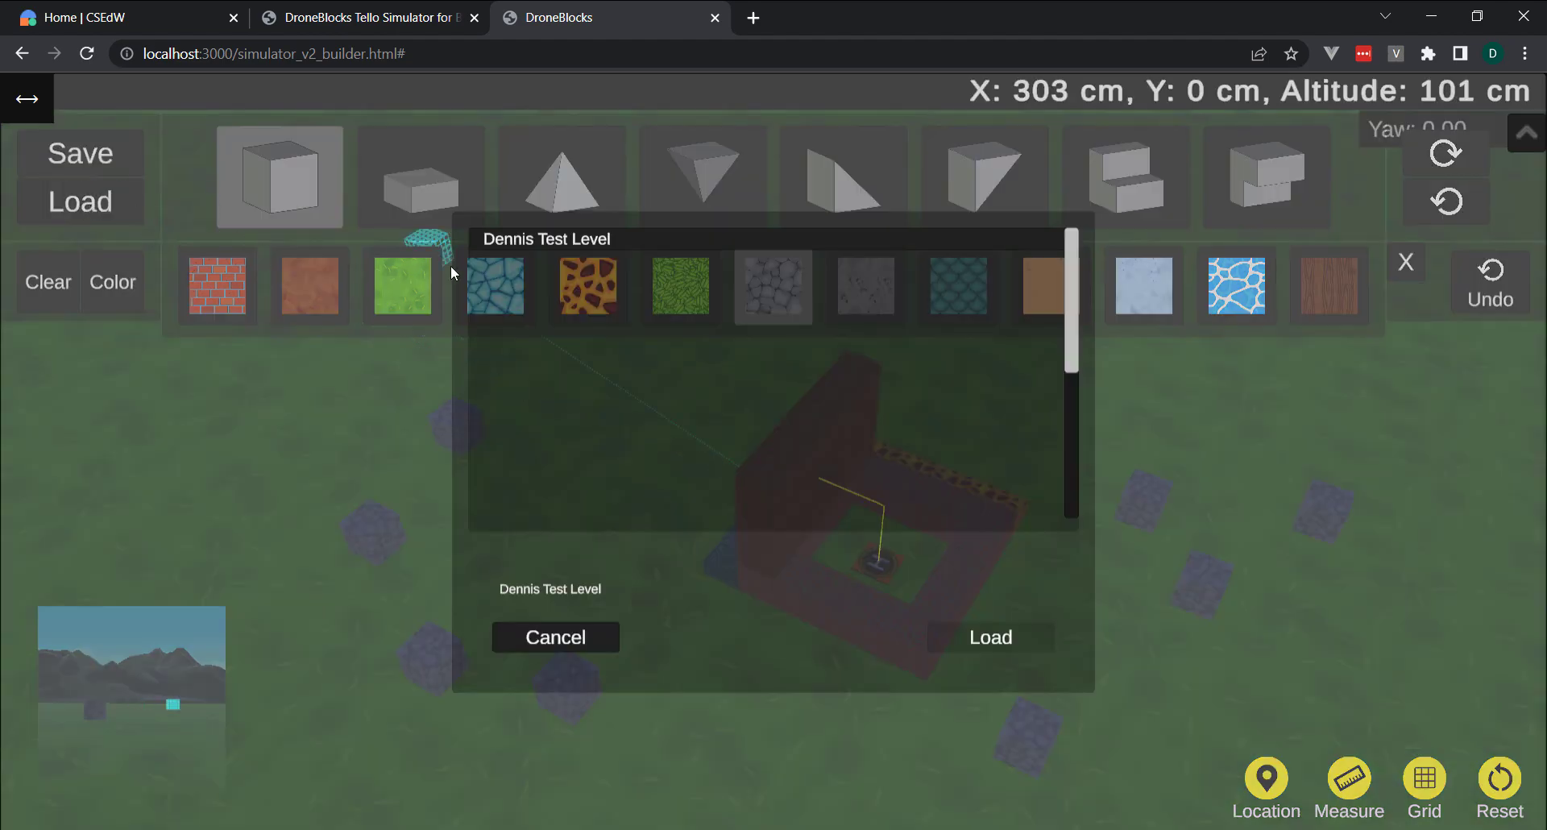
{"action": "left_click", "coordinate": [514, 240]}
{"action": "left_click", "coordinate": [992, 638]}
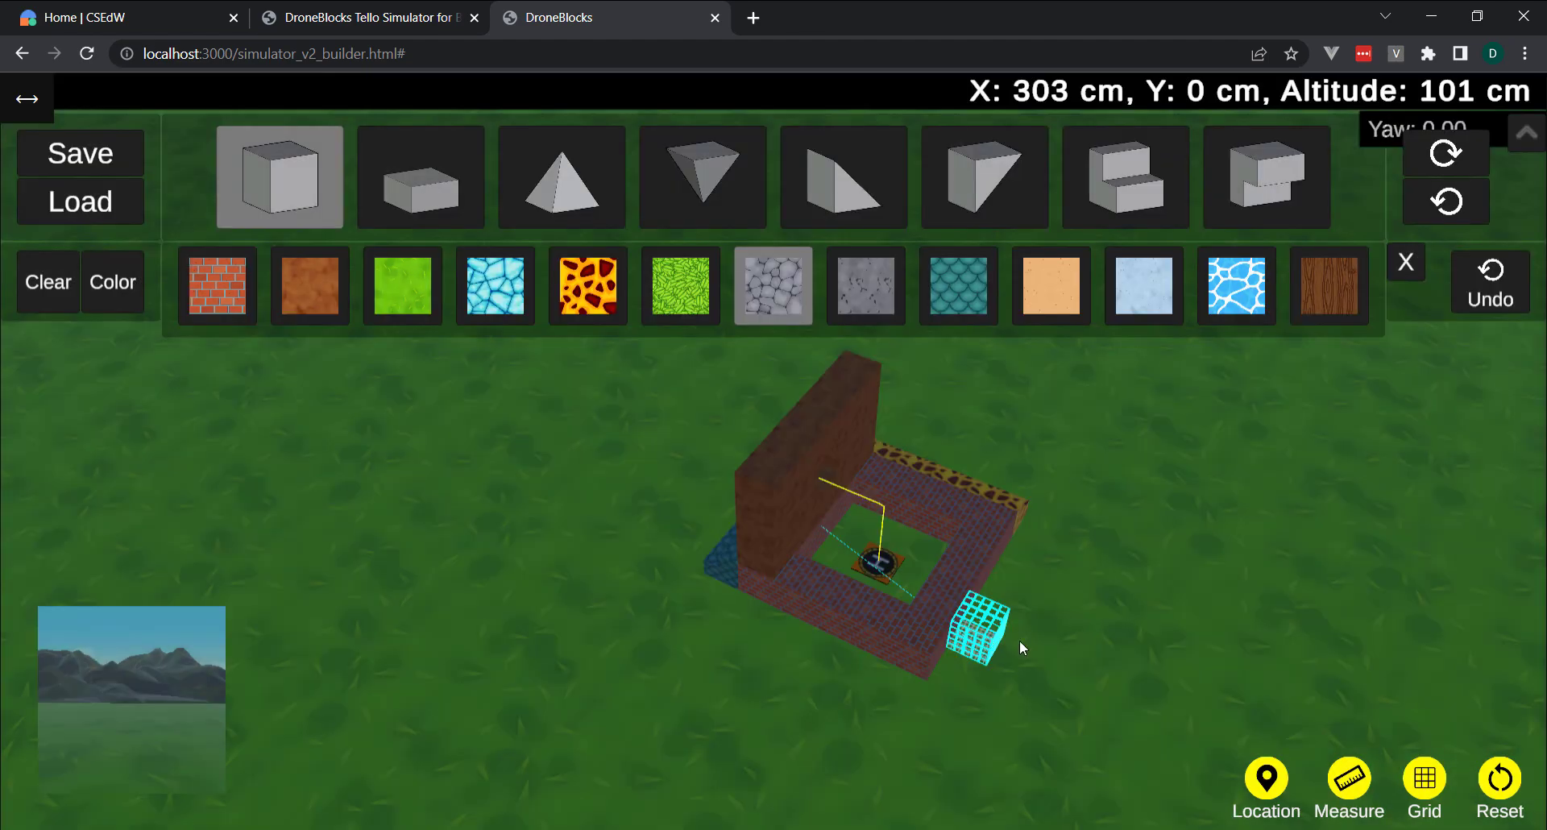
{"action": "mouse_move", "coordinate": [1101, 543]}
{"action": "left_mouse_down"}
{"action": "mouse_move", "coordinate": [1236, 437]}
{"action": "mouse_move", "coordinate": [1239, 524]}
{"action": "mouse_move", "coordinate": [1104, 553]}
{"action": "mouse_move", "coordinate": [1104, 534]}
{"action": "mouse_move", "coordinate": [1183, 498]}
{"action": "mouse_move", "coordinate": [1177, 556]}
{"action": "left_mouse_up"}
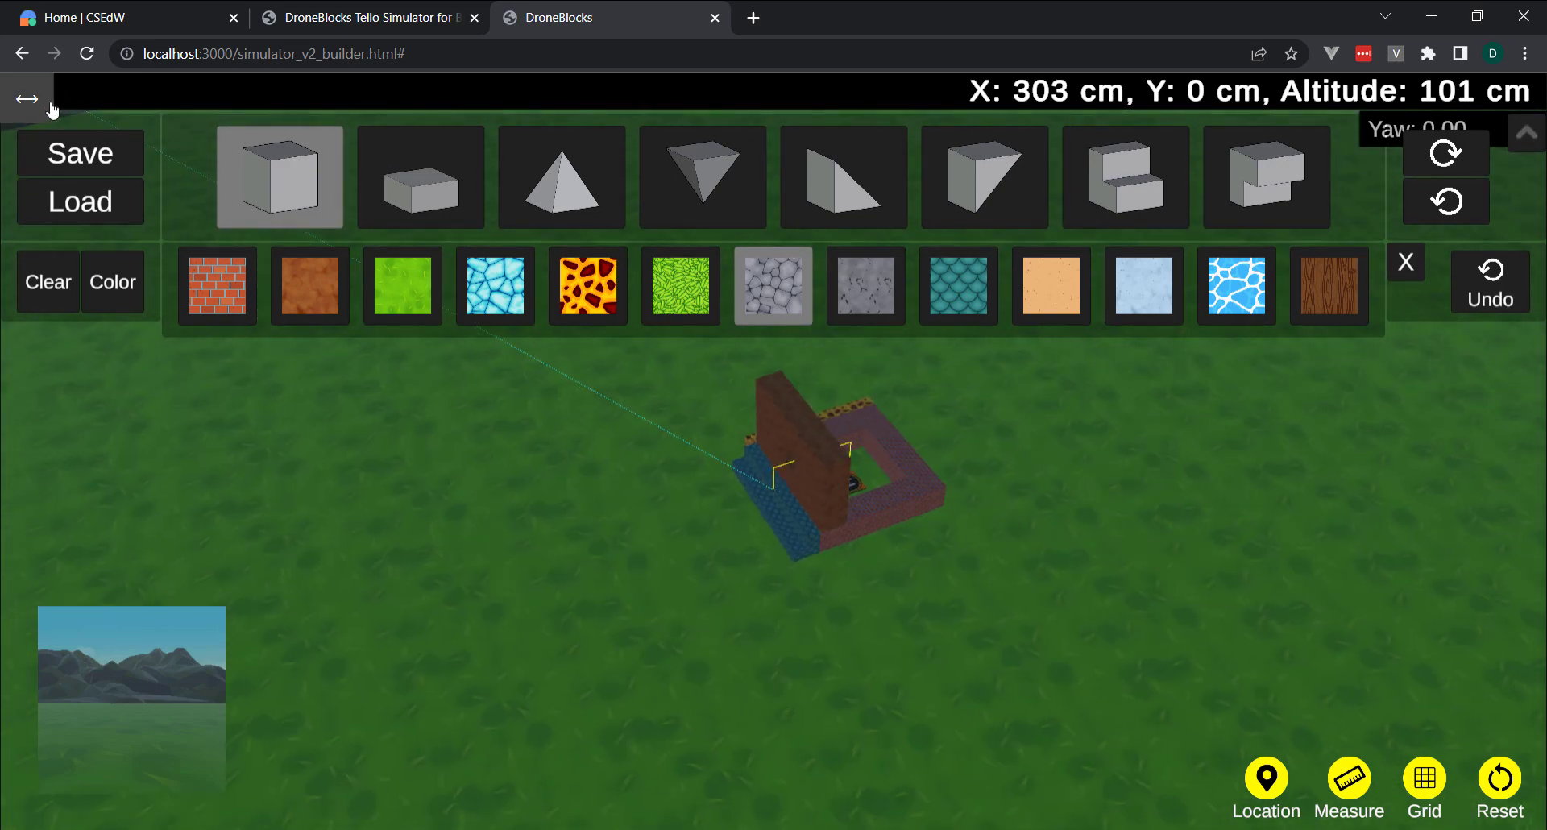
Step: Reload the browser page, open and cancel the Load list, and zoom out on the bare helipad
{"action": "left_click", "coordinate": [84, 55]}
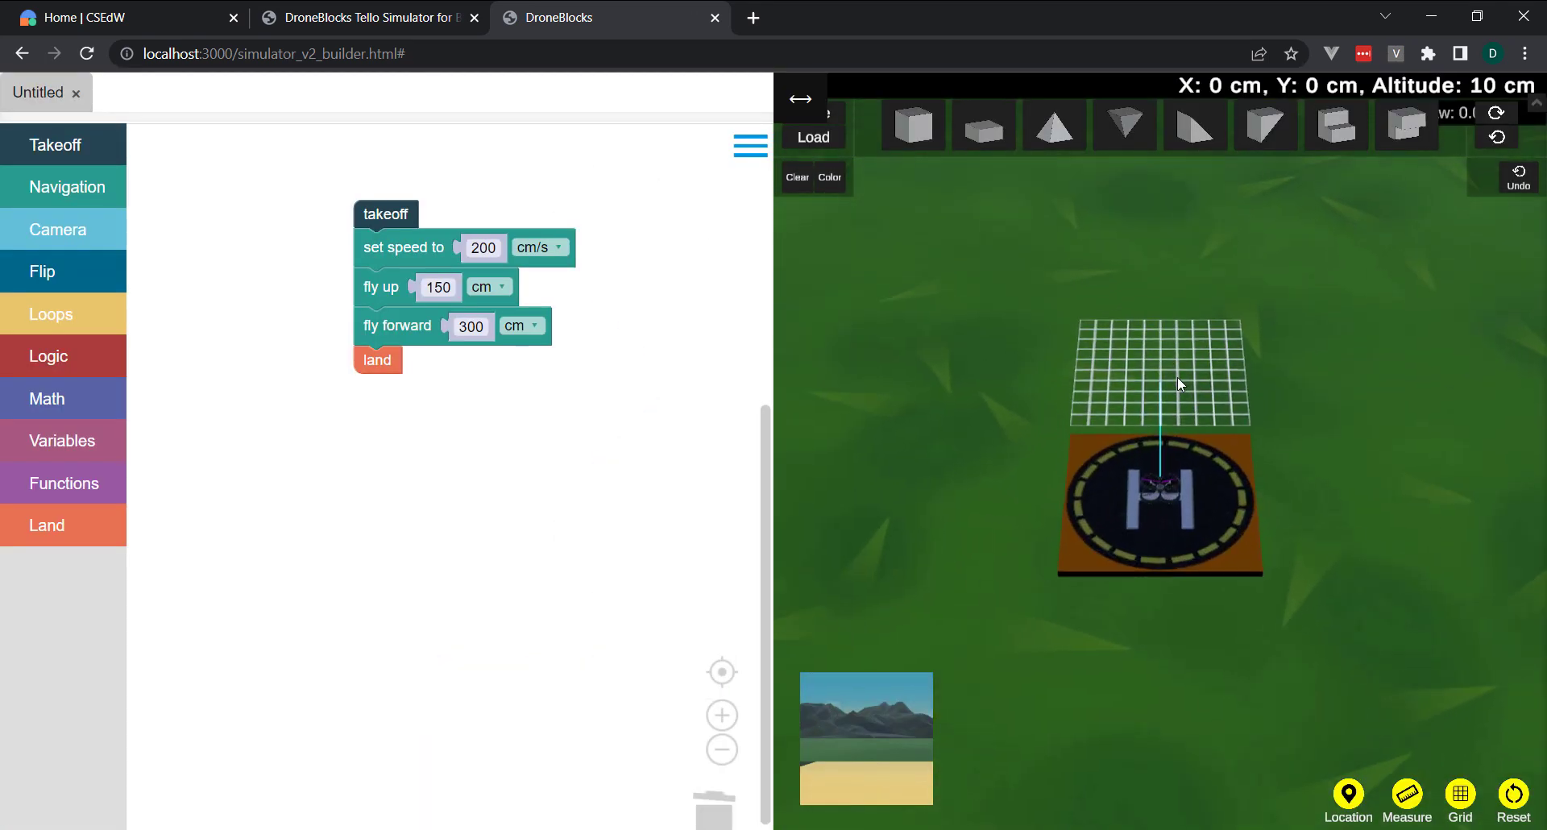
{"action": "left_click", "coordinate": [828, 136]}
{"action": "left_click", "coordinate": [1044, 541]}
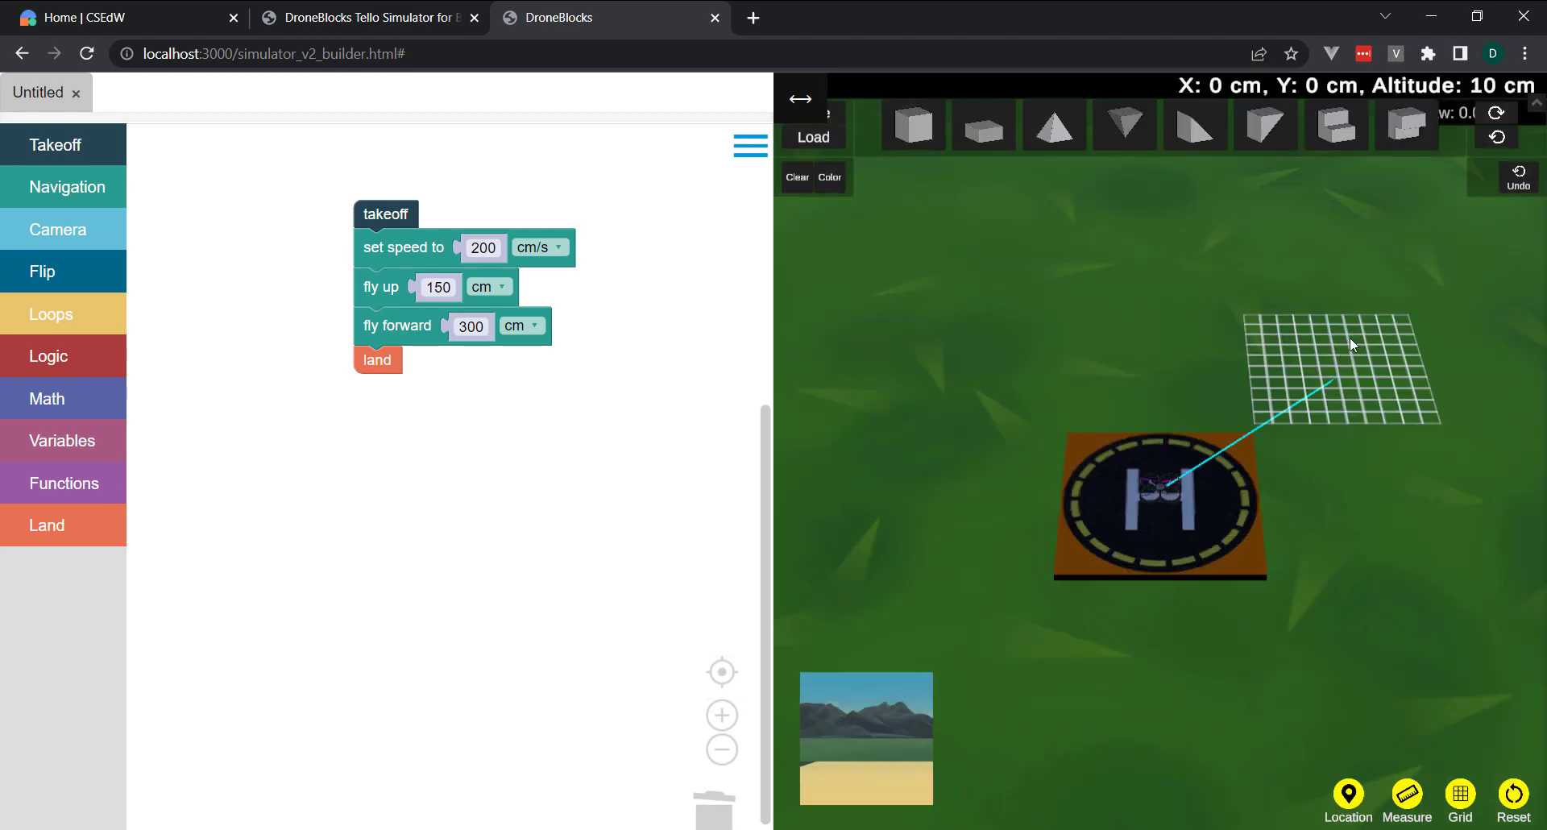
{"action": "scroll", "coordinate": [1226, 379], "scroll_direction": "down", "scroll_amount": 10}
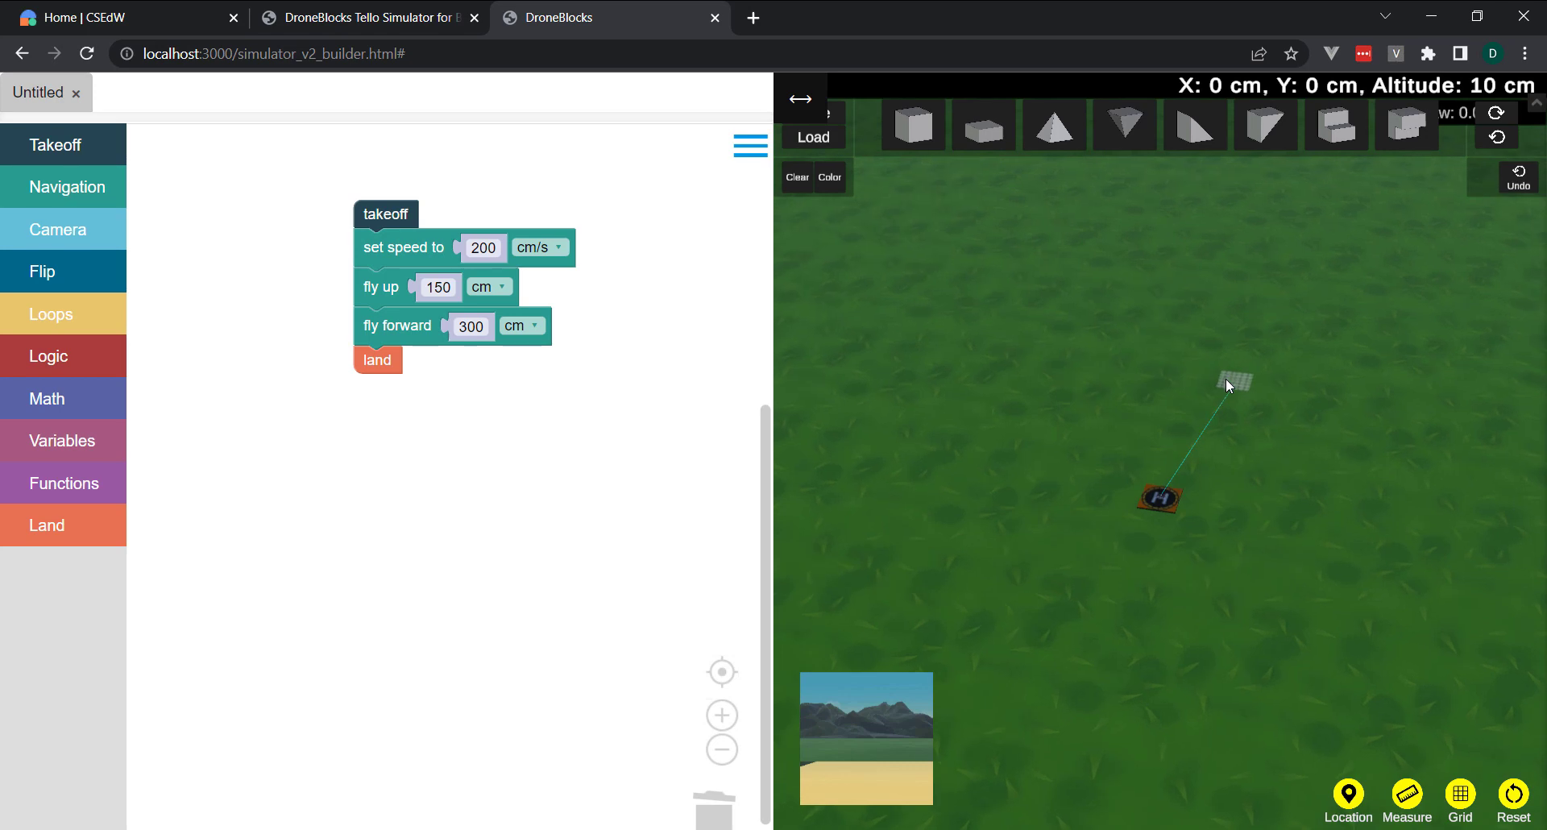